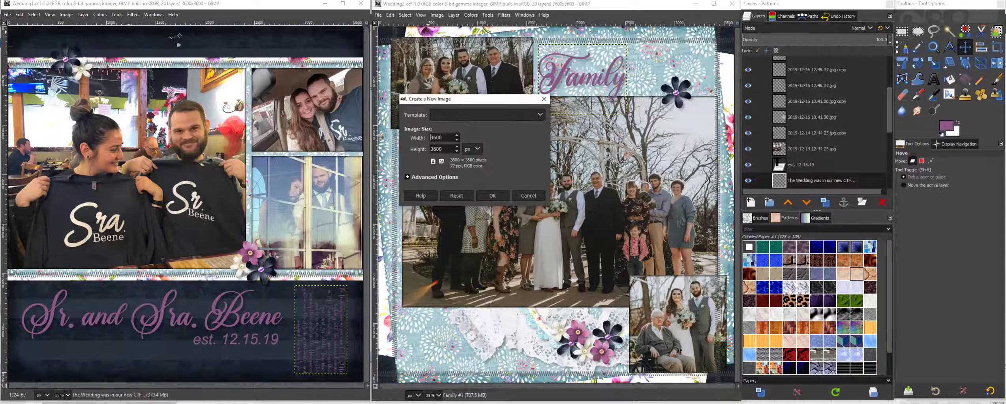
# - Create a new 3600 × 3600 px image with a resolution of 300 pixels/in
pyautogui.click(437, 178)
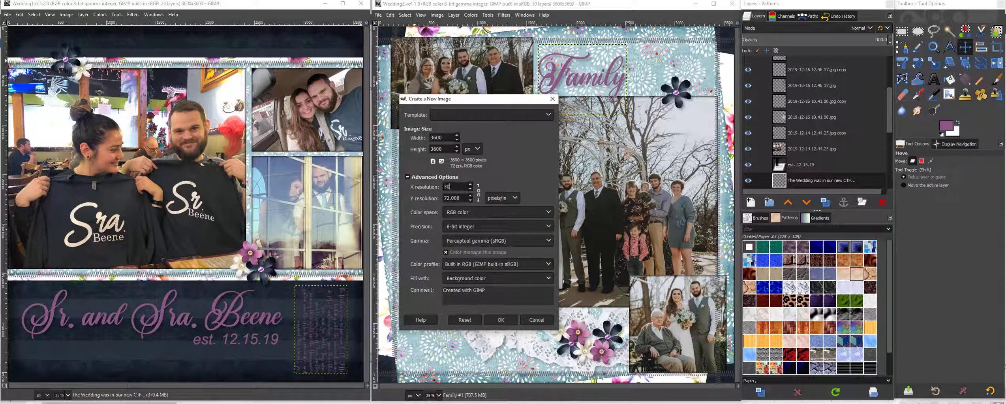
pyautogui.click(463, 198)
pyautogui.click(500, 320)
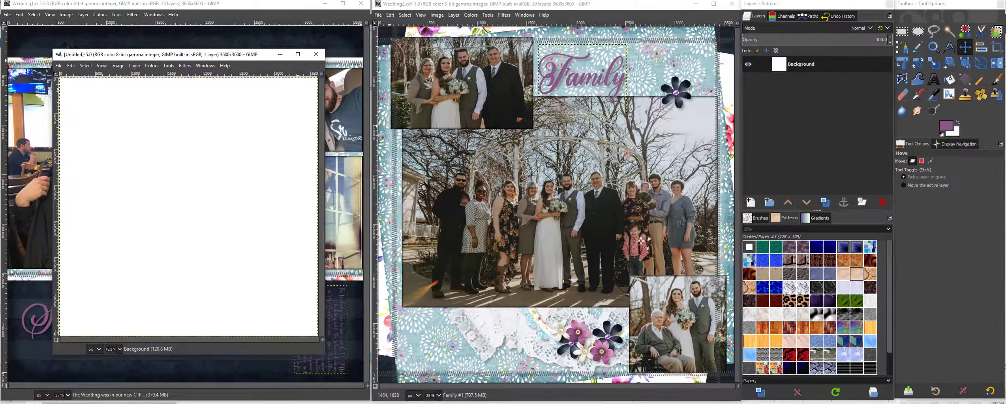
# - Enlarge the blank image to 25% with its window fitted around it, and place it over the first wedding layout's window
pyautogui.click(965, 143)
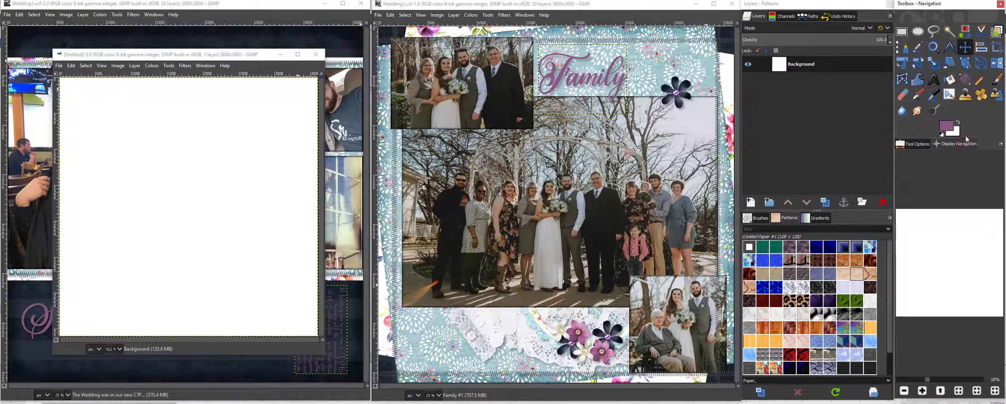
pyautogui.click(923, 390)
pyautogui.click(996, 390)
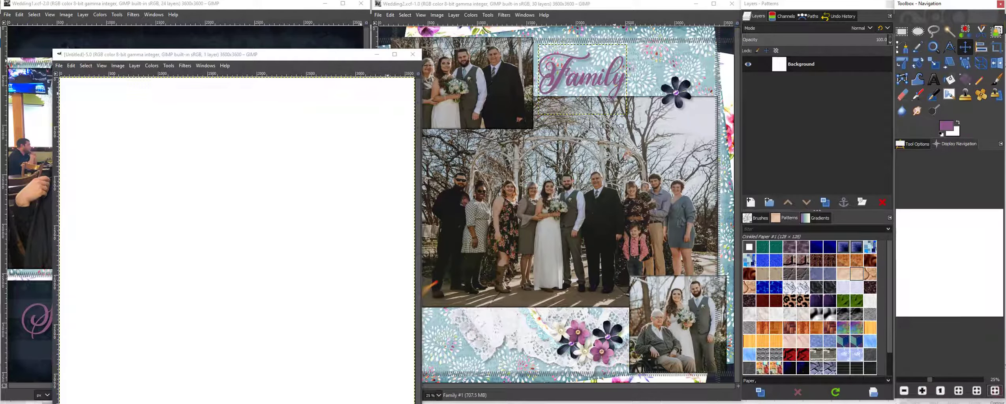
pyautogui.moveTo(170, 59); pyautogui.dragTo(117, 11)
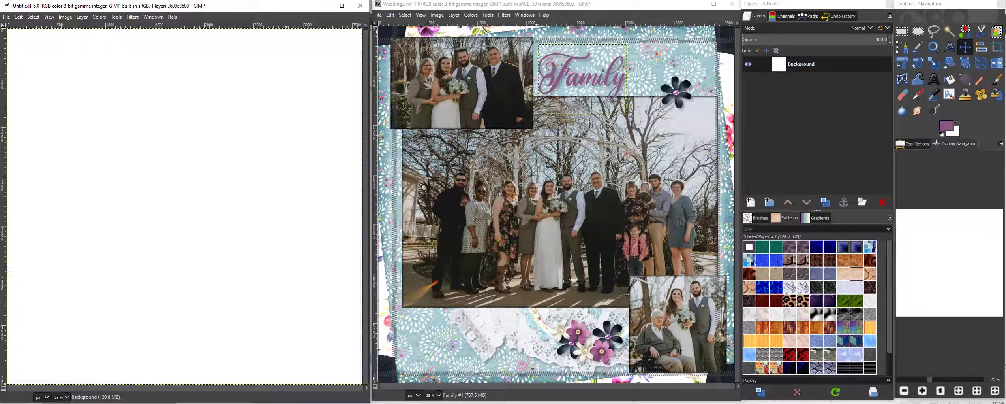
# - Add the flowers VerenaDesigns_iNSD_collab_el10.png and VerenaDesigns_iNSD_collab_el11.png from the iNSD Collaboration folder as layers of the new image
pyautogui.click(123, 403)
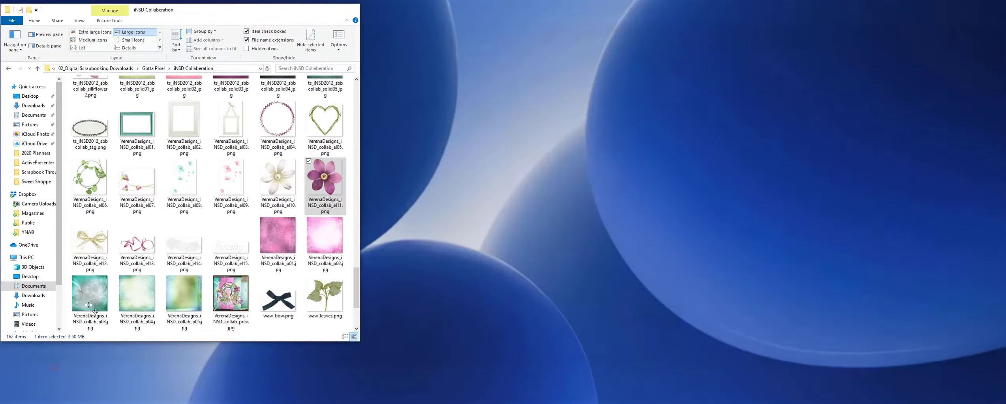
pyautogui.click(55, 369)
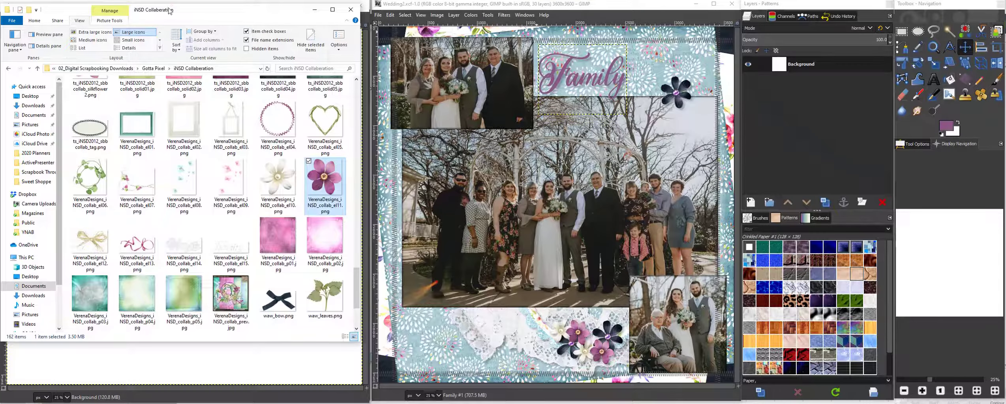
pyautogui.moveTo(182, 31); pyautogui.dragTo(548, 22)
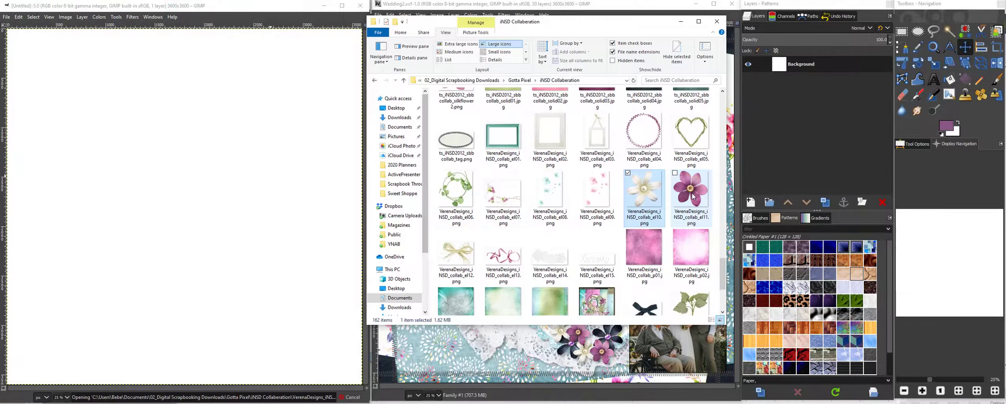
pyautogui.moveTo(693, 196); pyautogui.dragTo(298, 168)
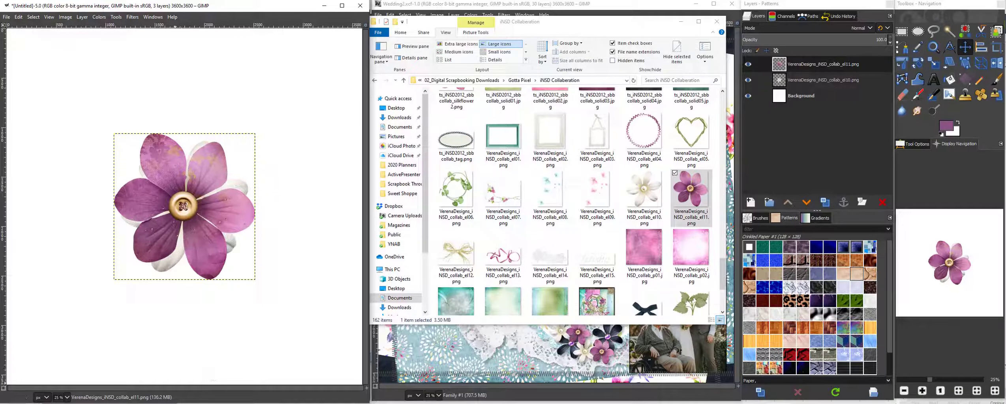
# - Add the papers kcroninbarrow-authentic-addon-pp5.jpg, pp1.jpg and pp4.jpg from the Authentic Add On folder as layers
pyautogui.moveTo(127, 399)
pyautogui.click(98, 388)
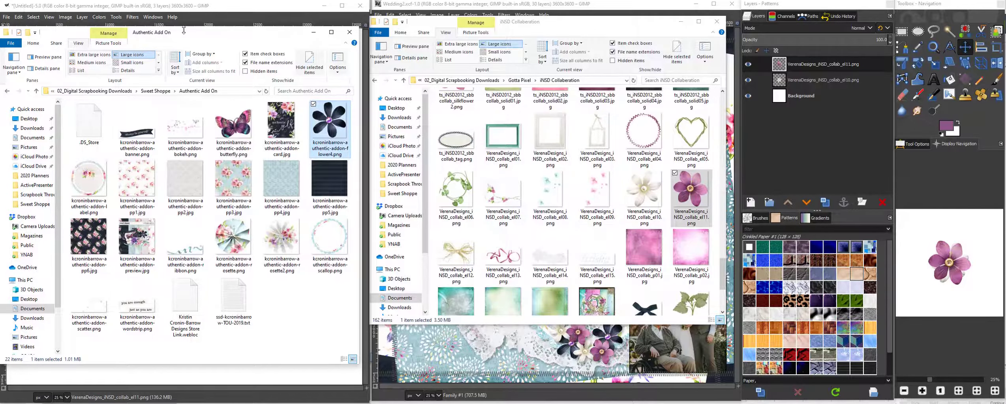
pyautogui.moveTo(184, 33); pyautogui.dragTo(520, 18)
pyautogui.click(673, 169)
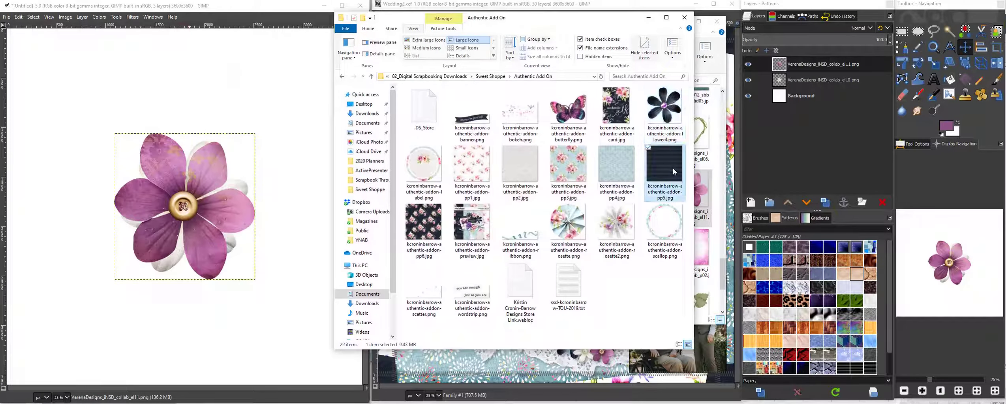
pyautogui.moveTo(151, 175); pyautogui.dragTo(152, 174)
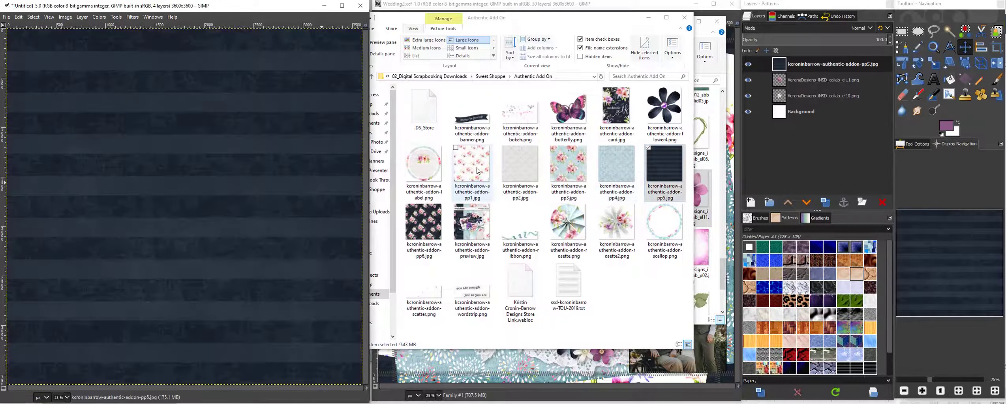
pyautogui.moveTo(477, 170); pyautogui.dragTo(367, 176)
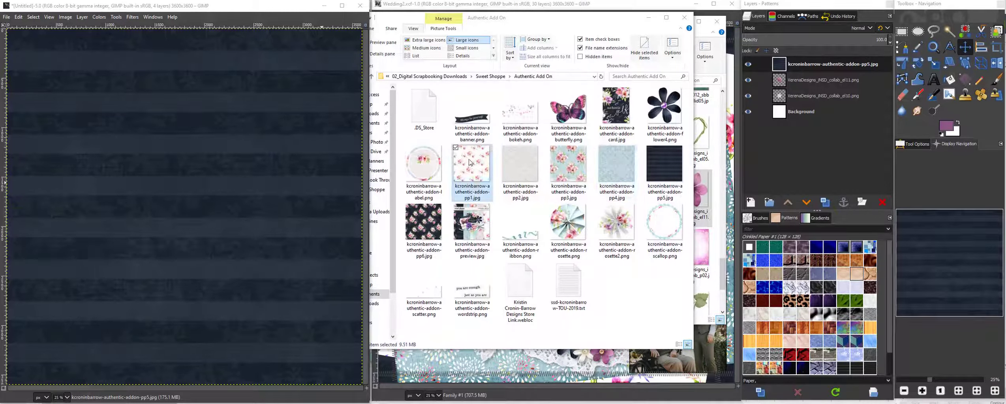
pyautogui.moveTo(470, 162); pyautogui.dragTo(286, 168)
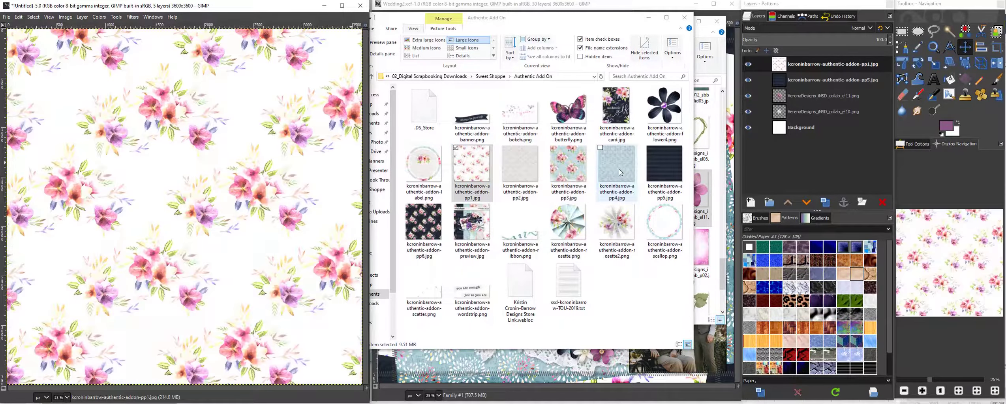
pyautogui.moveTo(619, 172); pyautogui.dragTo(209, 163)
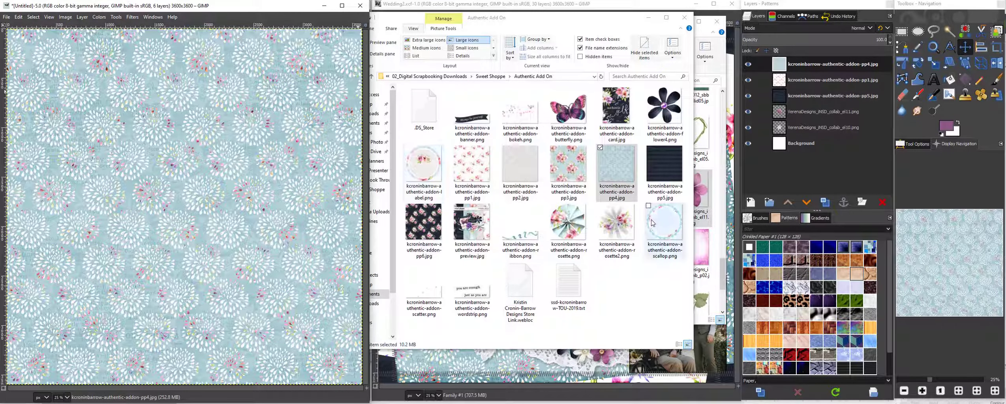
# - Add kcroninbarrow-authentic-addon-scallop.png and the dark flower kcroninbarrow-authentic-addon-flower4.png as layers
pyautogui.moveTo(652, 222); pyautogui.dragTo(268, 194)
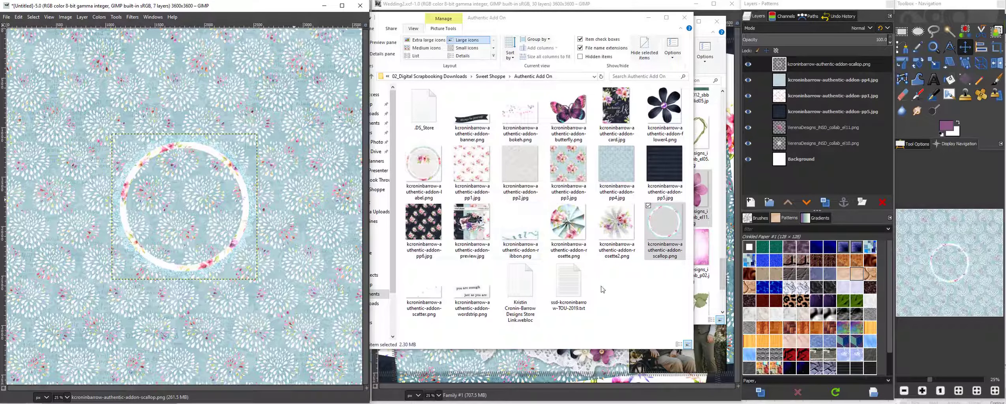
pyautogui.click(614, 292)
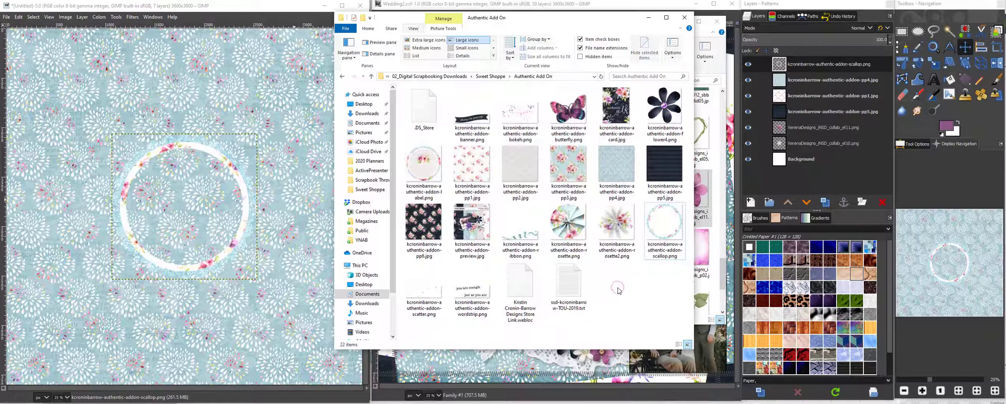
pyautogui.moveTo(664, 106); pyautogui.dragTo(238, 171)
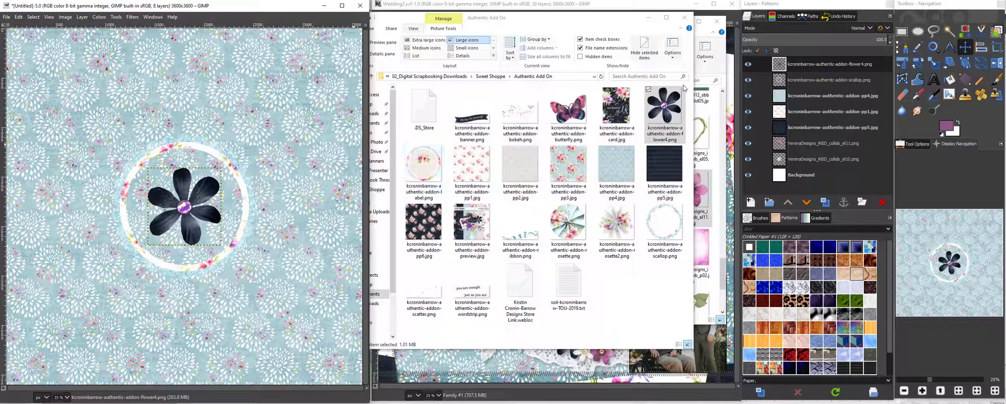
# - Add the lace VerenaDesigns_iNSD_collab_el14.png and the stitching evak_goodfriends_judyanne_stitching1.png from their kit folders as layers
pyautogui.click(715, 116)
pyautogui.moveTo(550, 257); pyautogui.dragTo(218, 240)
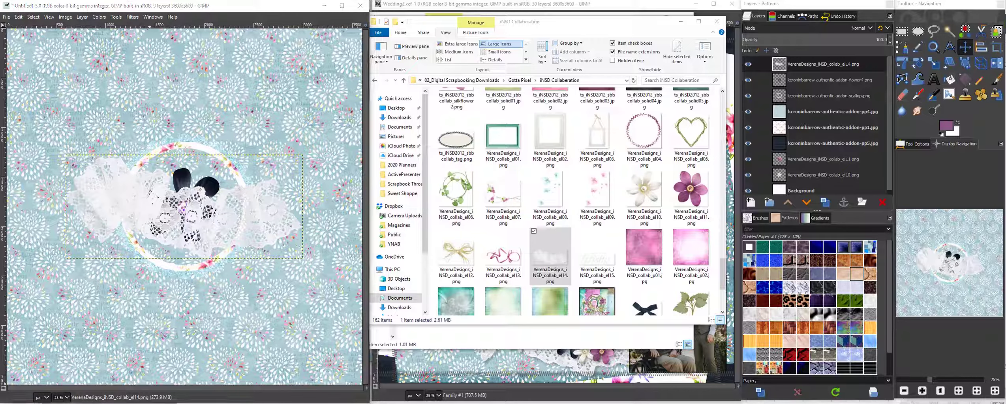
pyautogui.moveTo(122, 402)
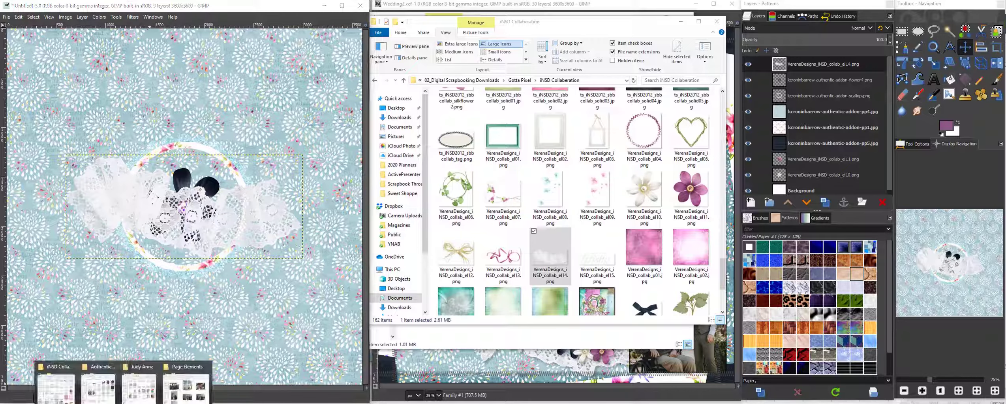
pyautogui.click(134, 393)
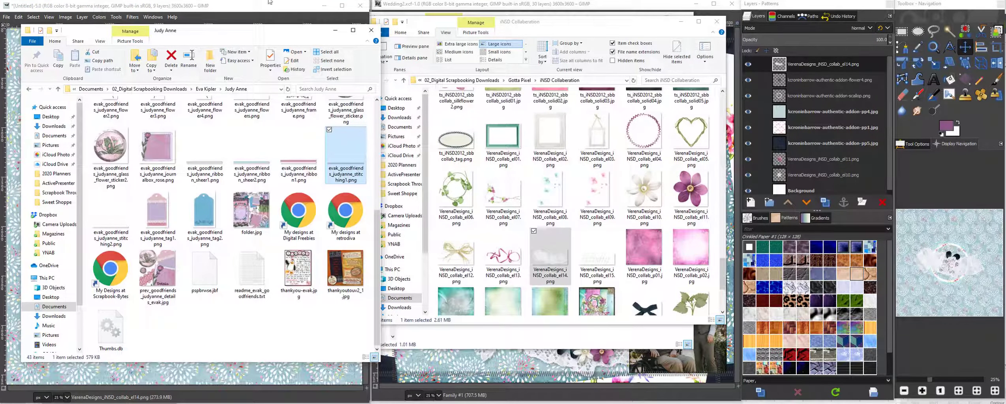
pyautogui.moveTo(220, 30); pyautogui.dragTo(538, 27)
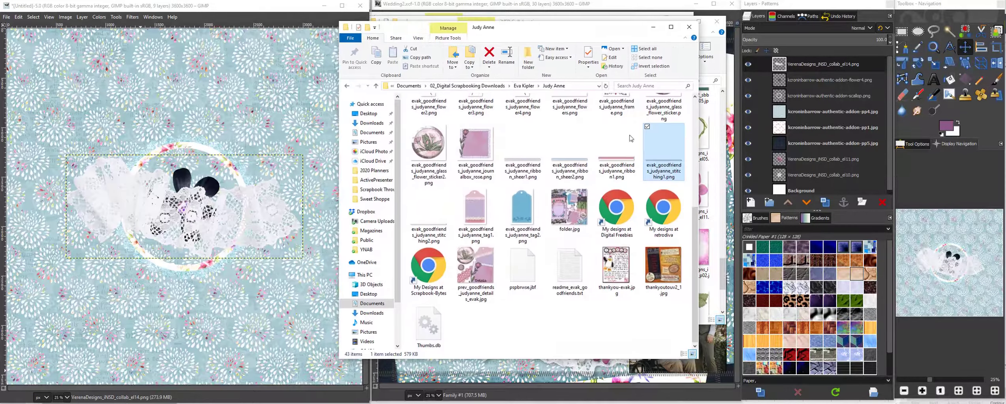
pyautogui.moveTo(664, 160); pyautogui.dragTo(204, 219)
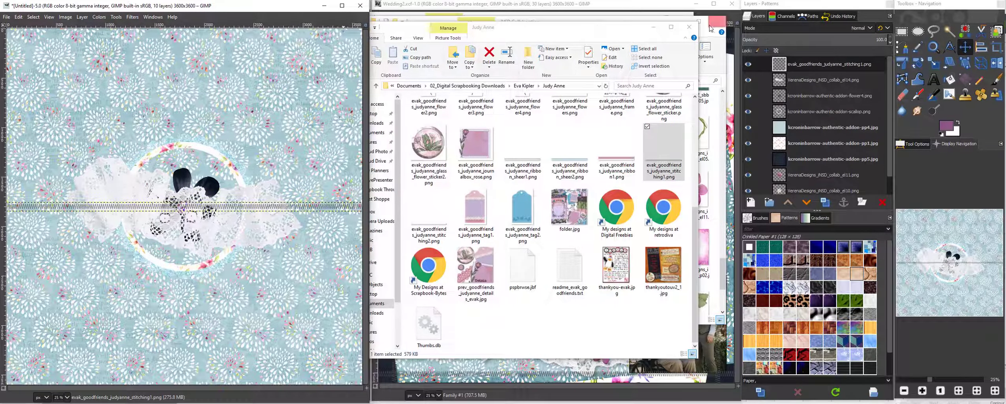
# - Minimize the open scrapbook kit folder windows
pyautogui.click(650, 29)
pyautogui.click(649, 25)
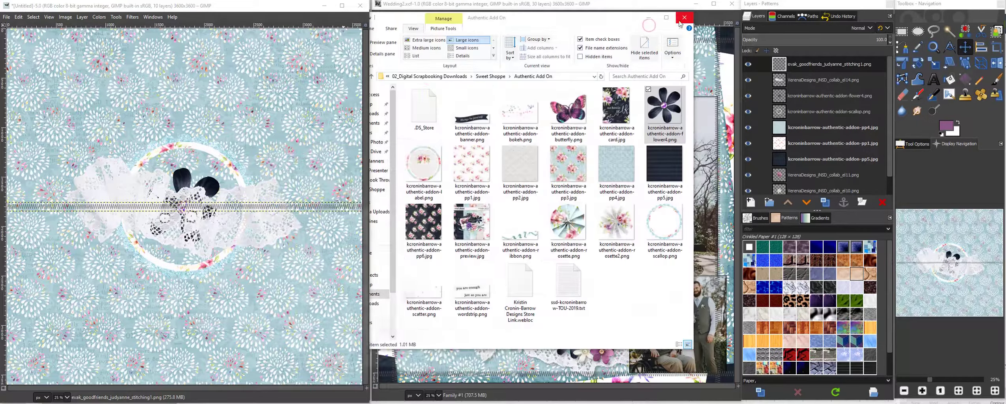
pyautogui.click(649, 18)
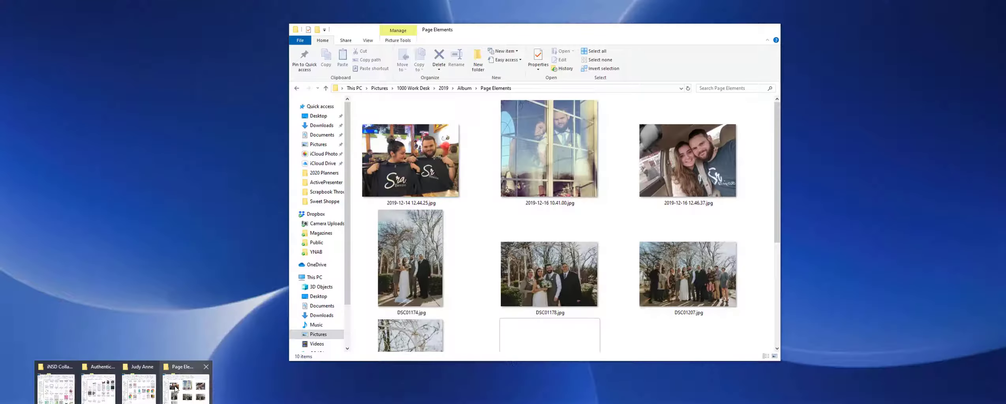
# - Add the photos DSC01178.jpg, DSC01207.jpg and DSC05931.jpg from the Page Elements folder as layers
pyautogui.click(176, 389)
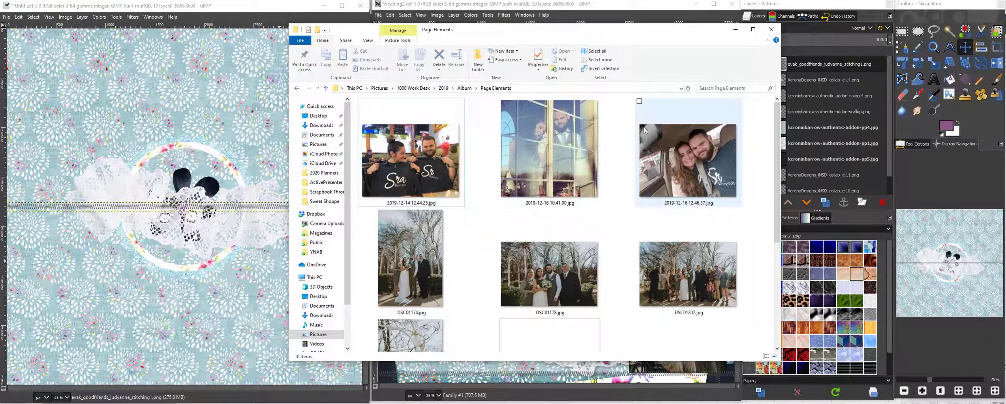
pyautogui.click(553, 277)
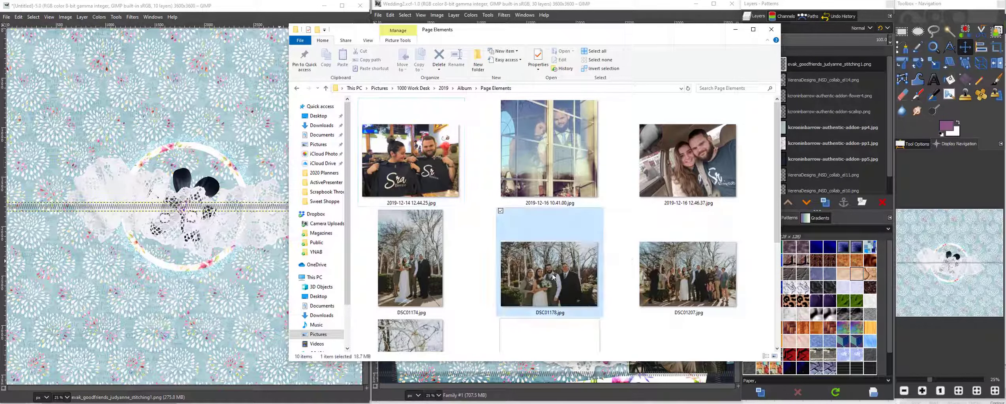
pyautogui.moveTo(553, 276); pyautogui.dragTo(201, 214)
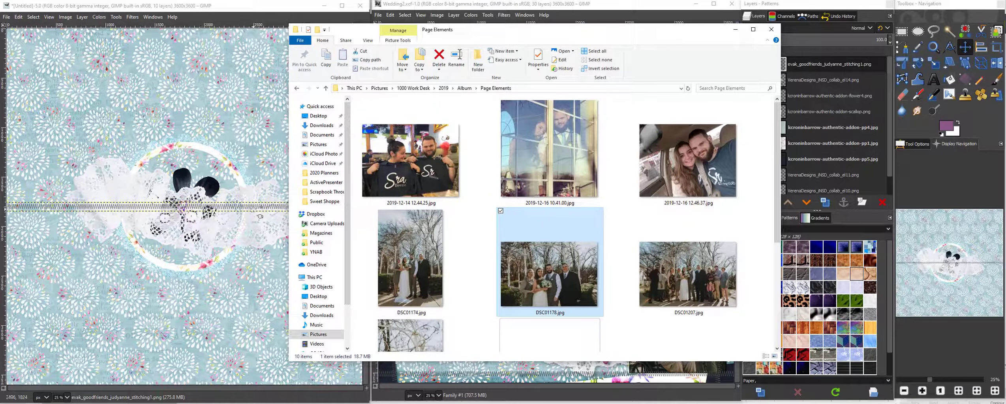
pyautogui.click(705, 287)
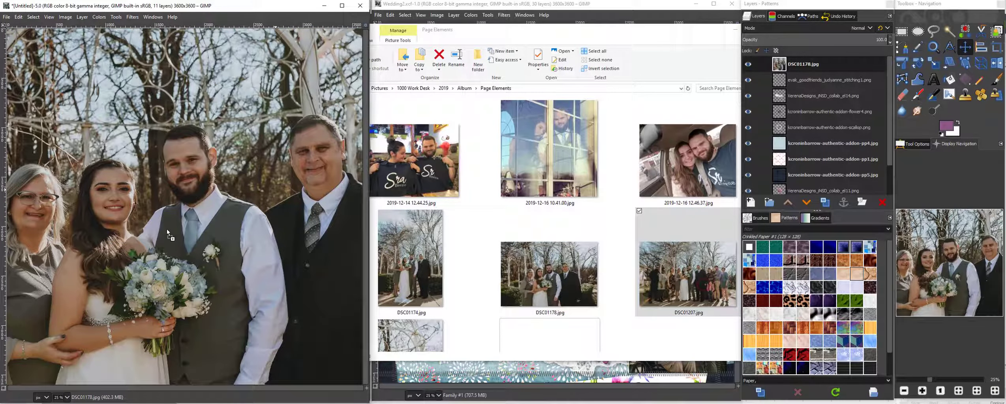
pyautogui.moveTo(166, 229); pyautogui.dragTo(167, 229)
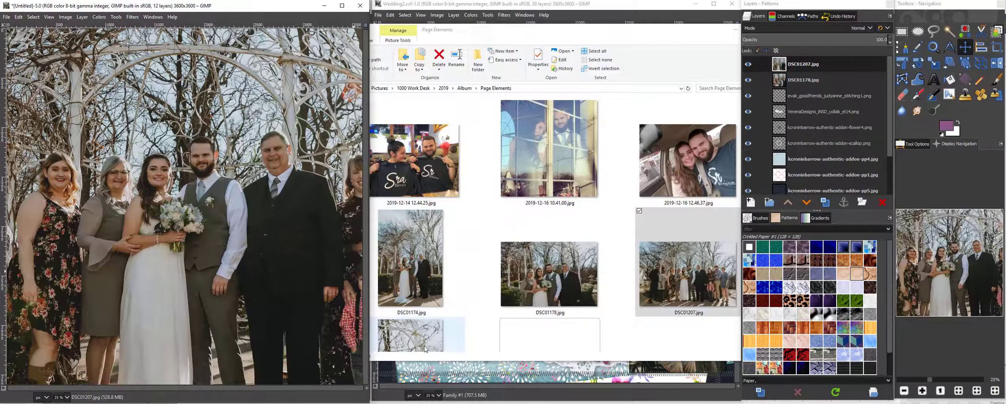
pyautogui.moveTo(423, 342); pyautogui.dragTo(201, 234)
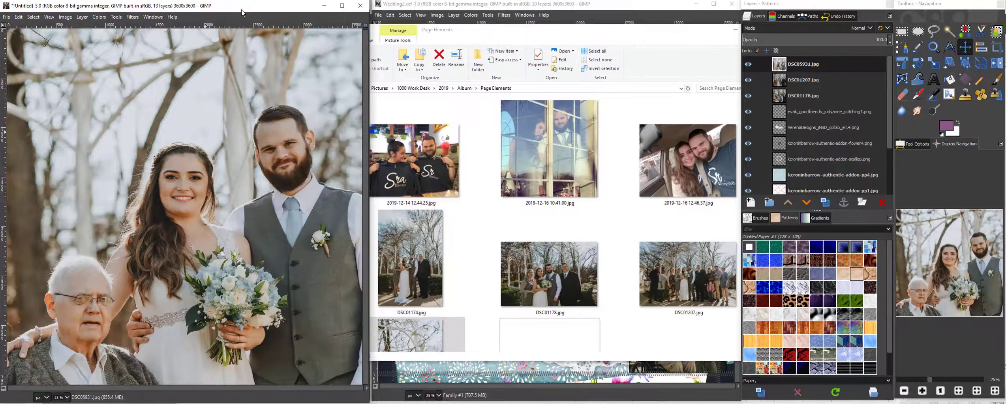
# - Scale the DSC05931.jpg photo layer down from its upper-left corner to about 1868 × 2801 px
pyautogui.click(935, 63)
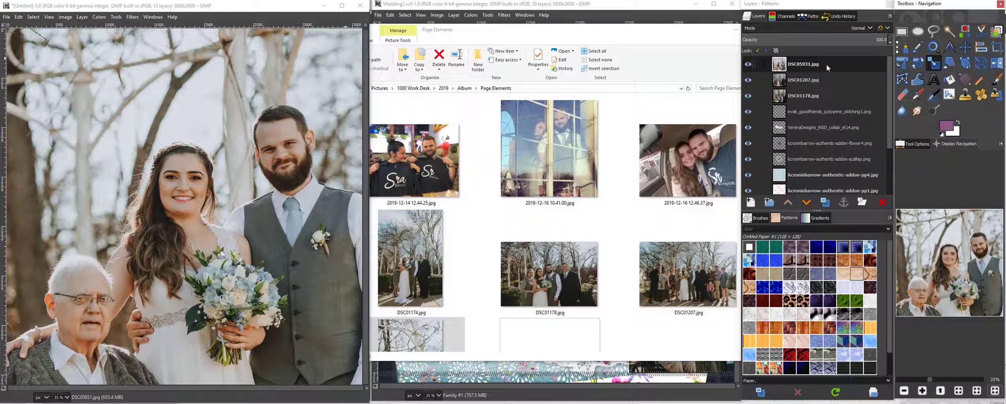
pyautogui.click(22, 42)
pyautogui.moveTo(22, 42); pyautogui.dragTo(287, 366)
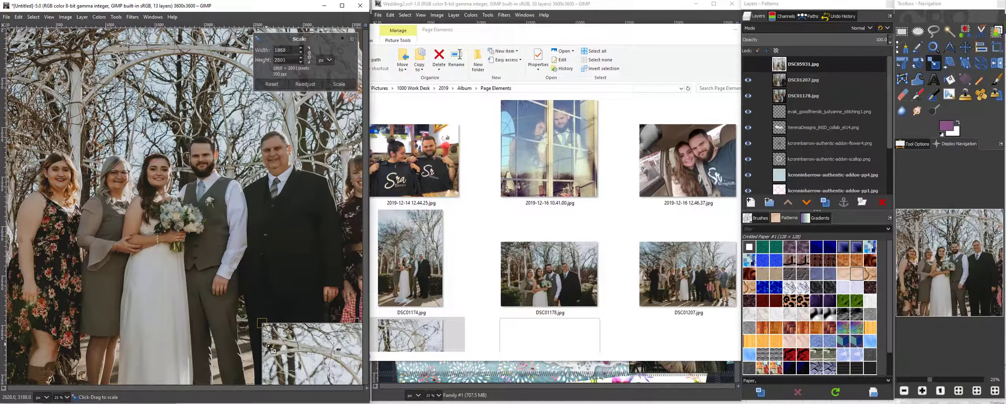
pyautogui.click(338, 84)
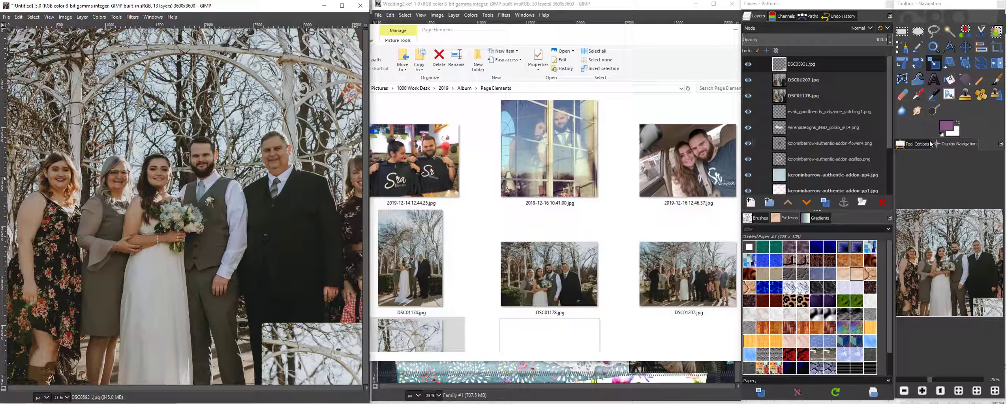
# - Scale the DSC01207.jpg photo layer down from its upper-left corner to about 4637 × 3093 px
pyautogui.click(829, 81)
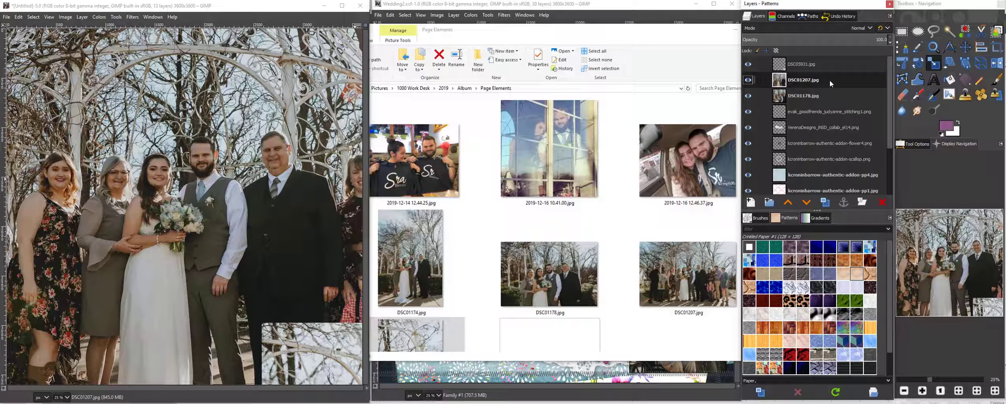
pyautogui.click(32, 60)
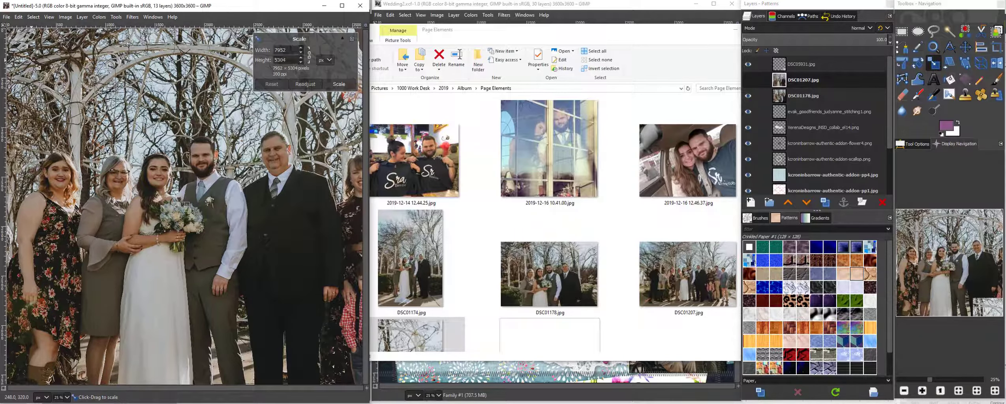
pyautogui.moveTo(193, 264); pyautogui.dragTo(241, 302)
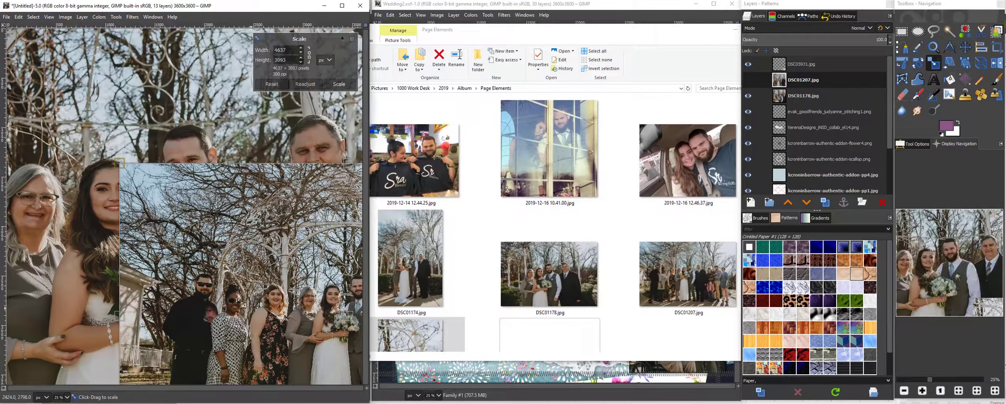
pyautogui.click(338, 84)
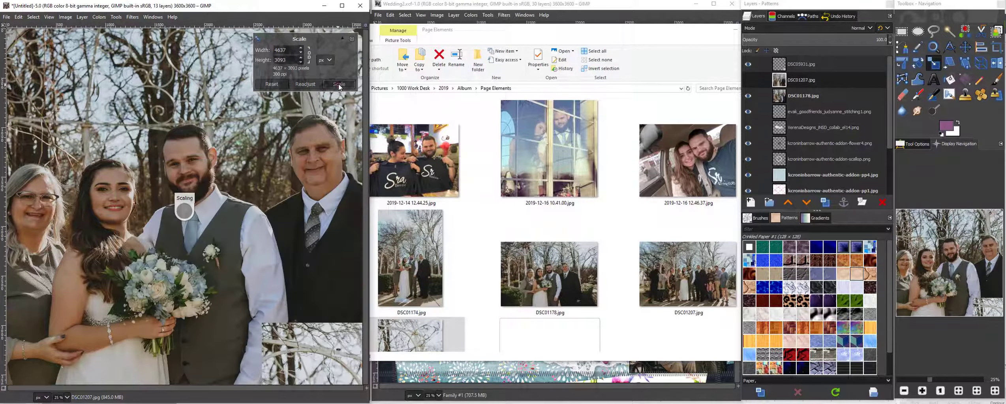
# - Scale the DSC01178.jpg photo layer down from its upper-left corner to about 2912 × 1943 px
pyautogui.click(825, 96)
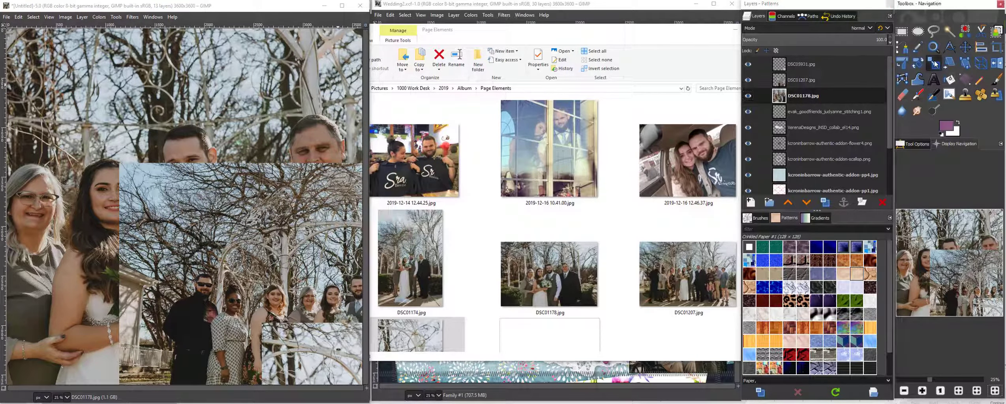
pyautogui.click(70, 77)
pyautogui.moveTo(45, 56); pyautogui.dragTo(308, 306)
pyautogui.click(338, 84)
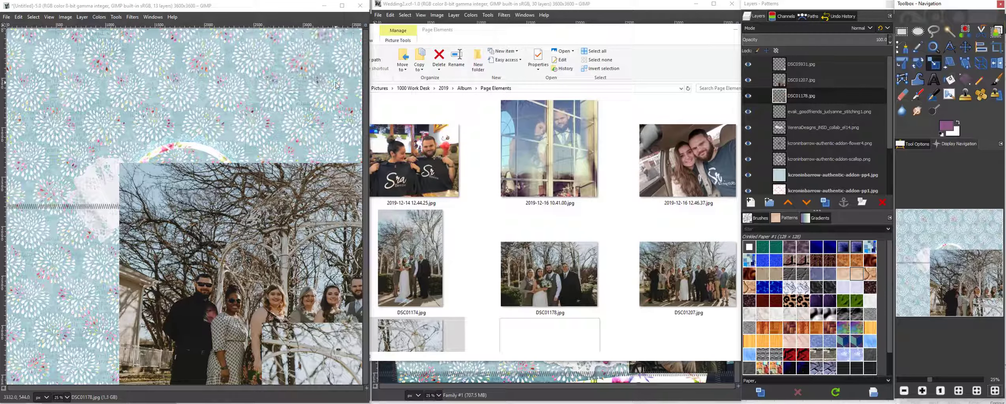
# - Move the DSC05931.jpg photo to the page's upper left and crop off its upper part, leaving about 1832 × 1875 px around the three people
pyautogui.press('m')
pyautogui.moveTo(320, 347); pyautogui.dragTo(103, 67)
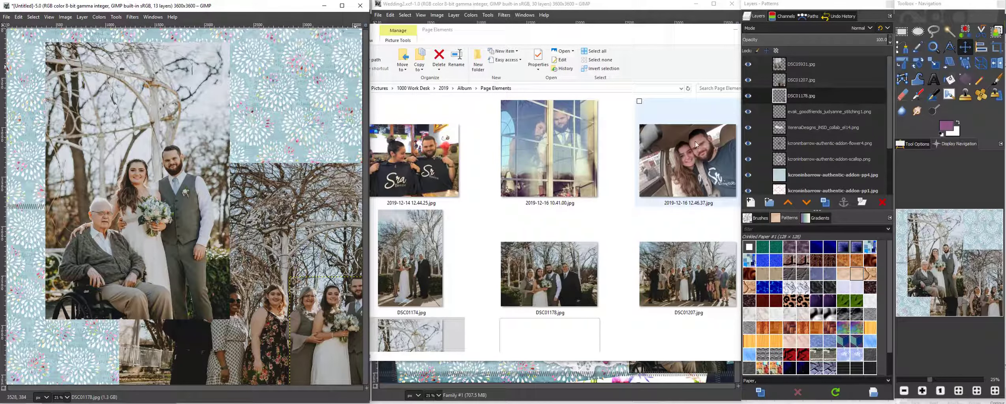
pyautogui.click(998, 52)
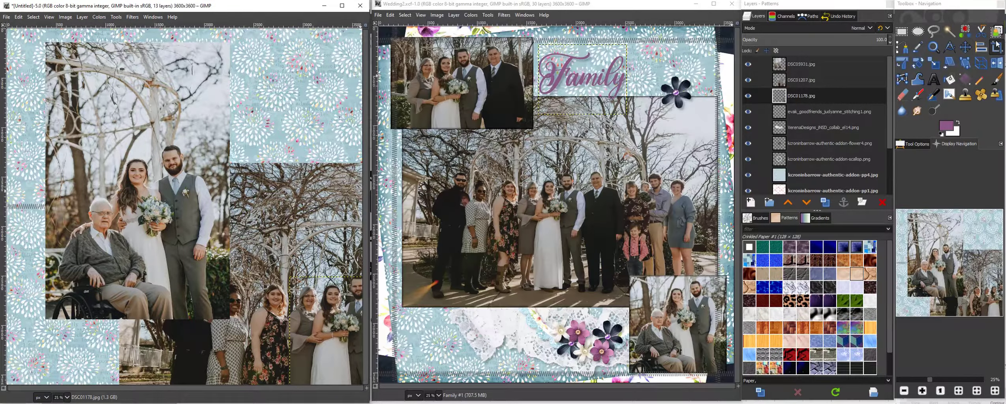
pyautogui.click(826, 93)
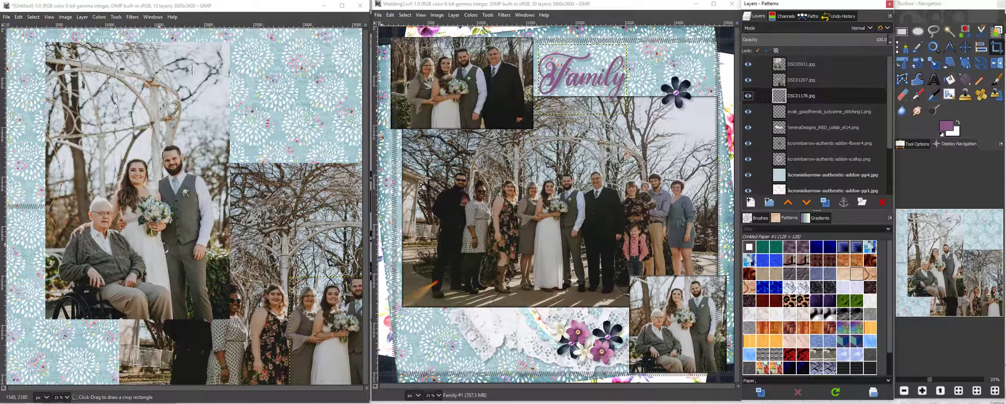
pyautogui.press('Home')
pyautogui.moveTo(49, 314); pyautogui.dragTo(229, 128)
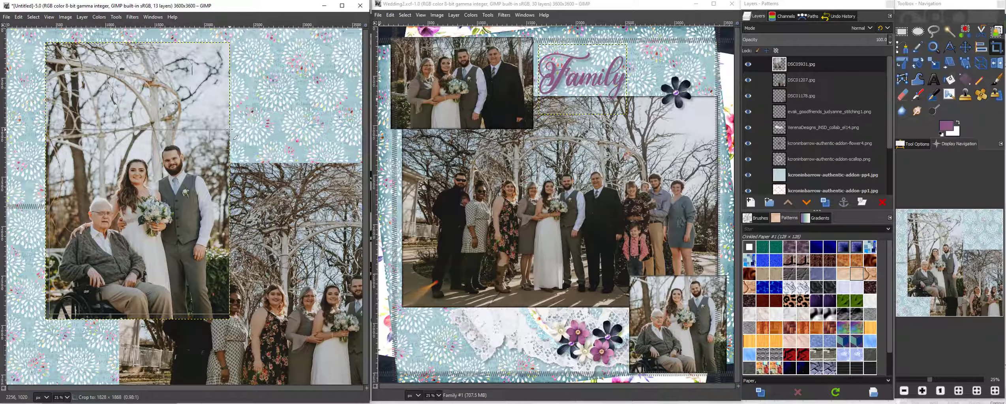
pyautogui.moveTo(229, 128); pyautogui.dragTo(229, 129)
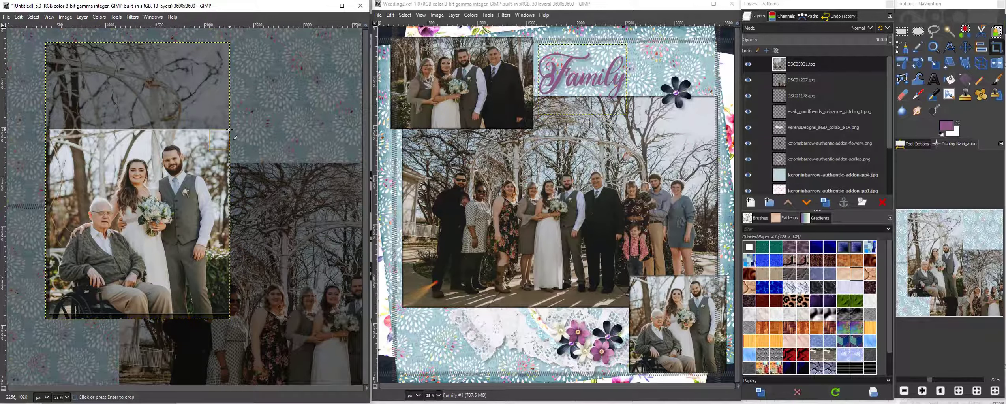
pyautogui.click(923, 144)
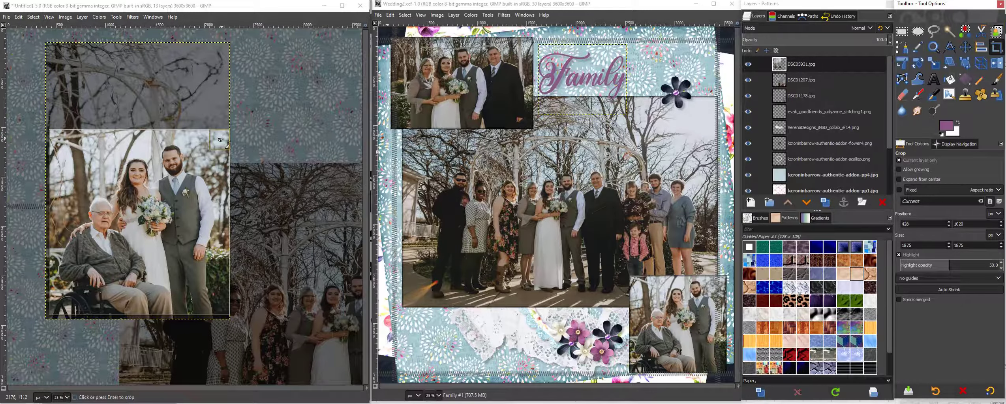
pyautogui.press('Return')
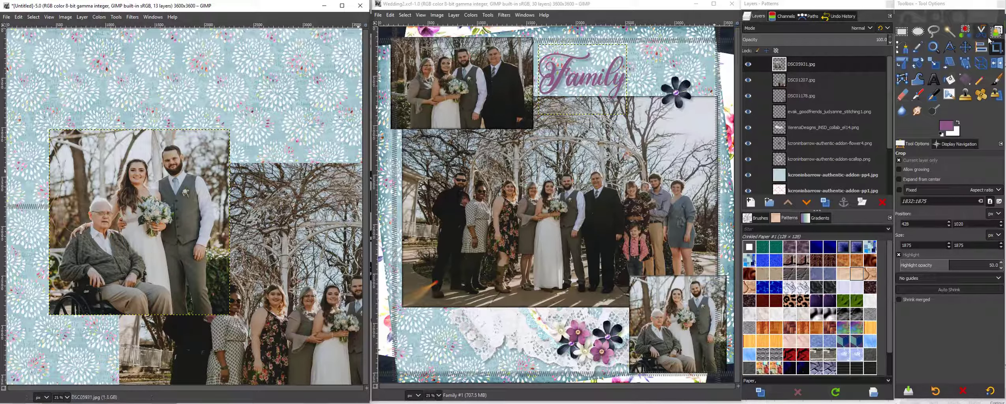
# - Scale the cropped DSC05931.jpg photo down from its upper-right corner to about half its size
pyautogui.click(934, 63)
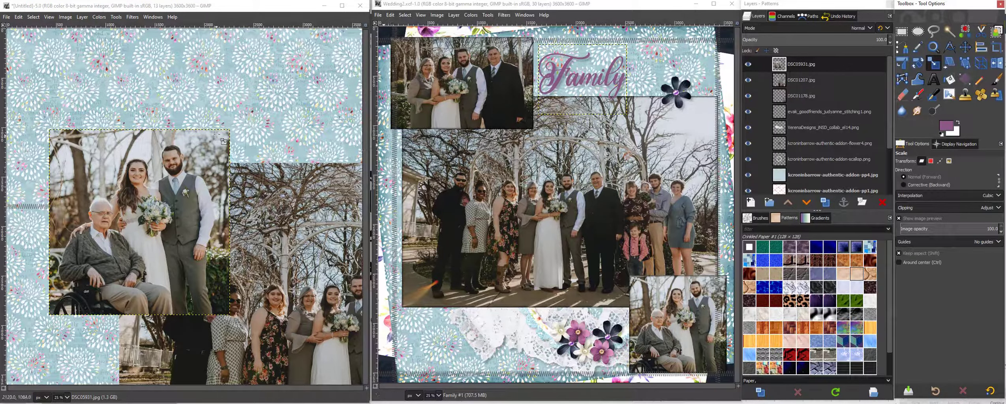
pyautogui.moveTo(216, 135); pyautogui.dragTo(123, 219)
pyautogui.click(343, 84)
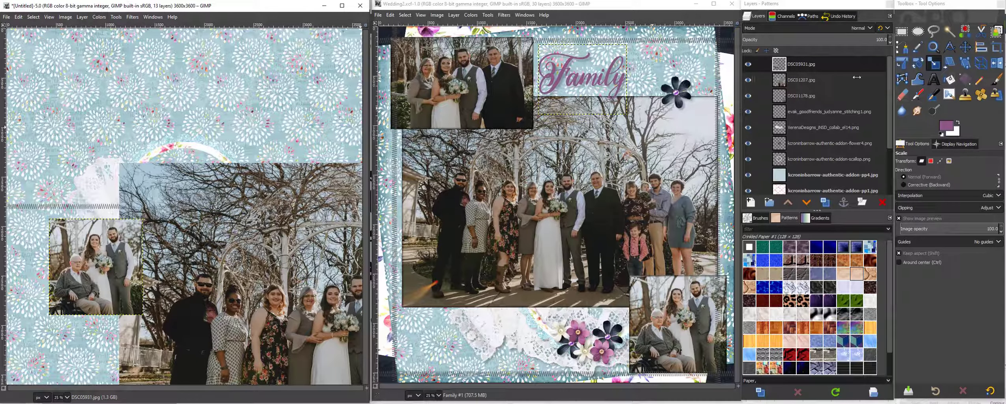
# - Move the DSC01207.jpg group photo up and to the left, and scale it down to about 3220 × 2148 px
pyautogui.click(810, 78)
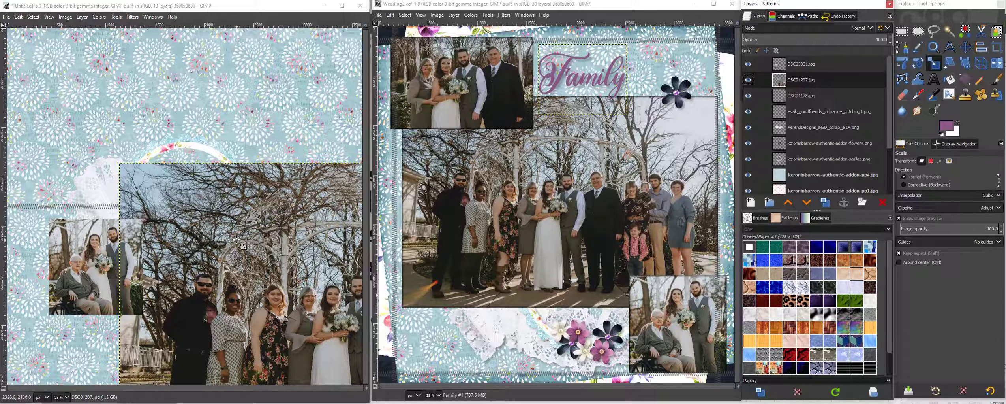
pyautogui.press('m')
pyautogui.moveTo(251, 253); pyautogui.dragTo(195, 145)
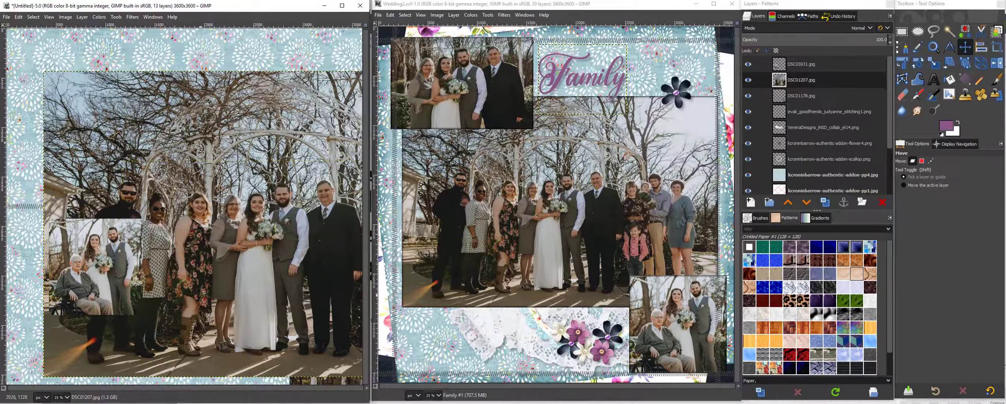
pyautogui.click(934, 64)
pyautogui.click(53, 104)
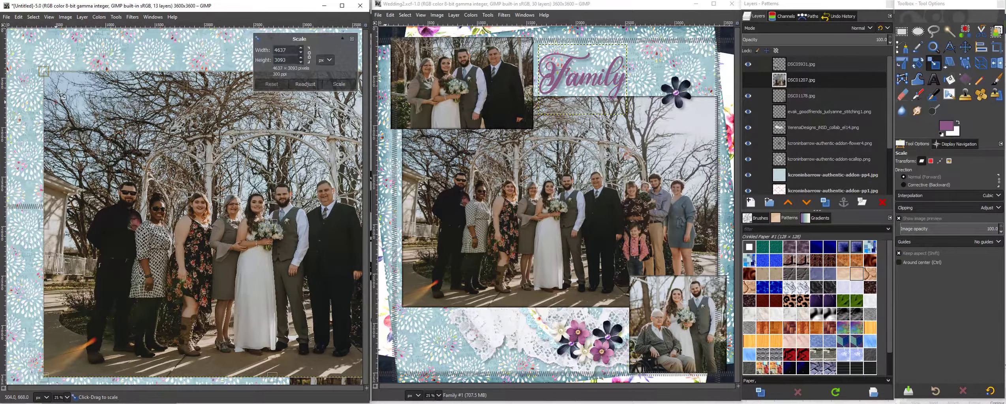
pyautogui.moveTo(55, 81); pyautogui.dragTo(169, 206)
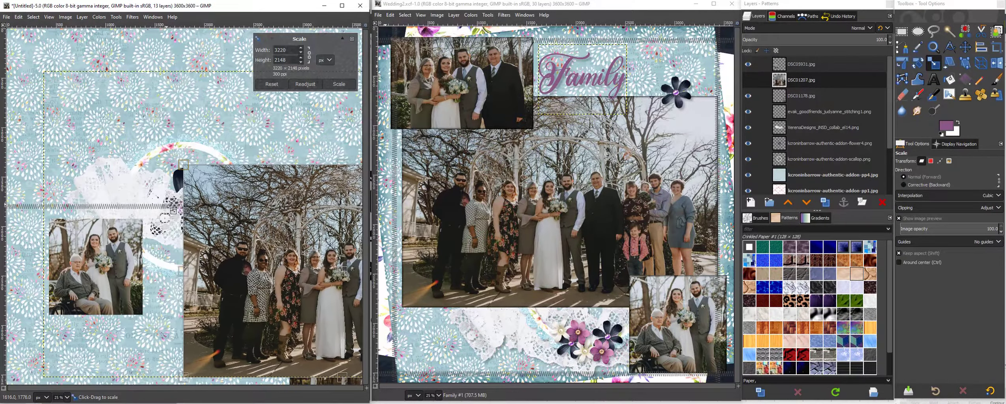
pyautogui.click(344, 85)
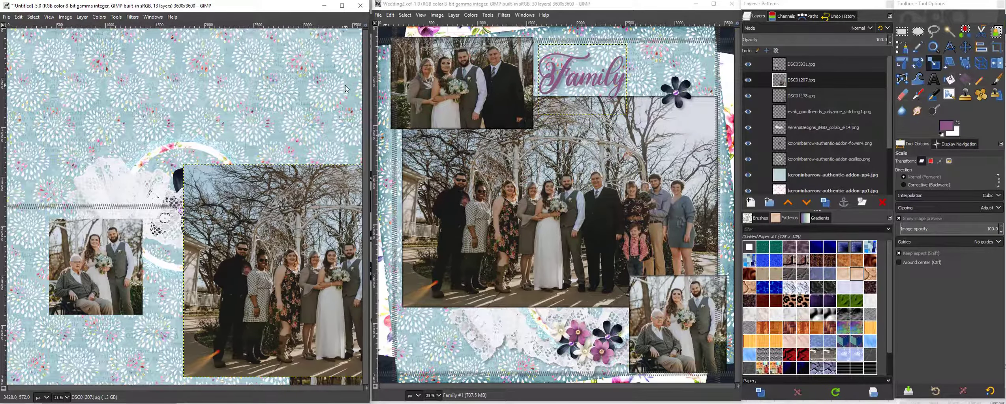
# - Arrange the photos on the page: DSC01207.jpg in the centre, DSC01178.jpg at the upper left and DSC05931.jpg at the lower right
pyautogui.press('m')
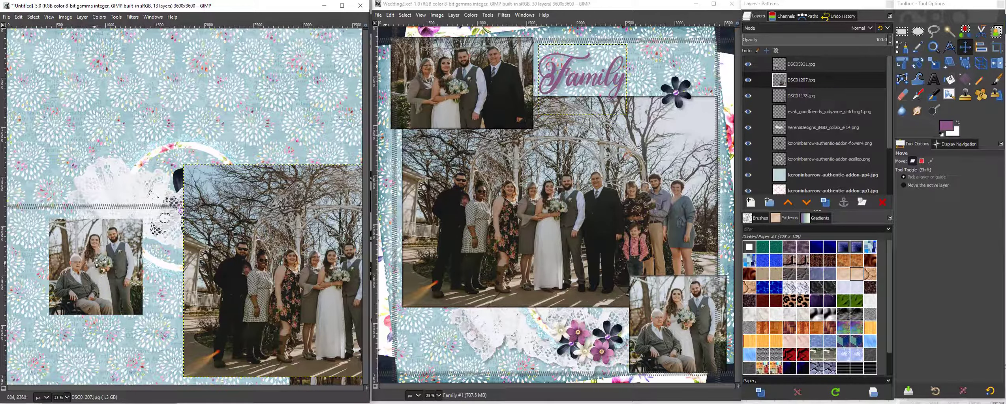
pyautogui.moveTo(97, 264); pyautogui.dragTo(102, 331)
pyautogui.moveTo(323, 257); pyautogui.dragTo(166, 172)
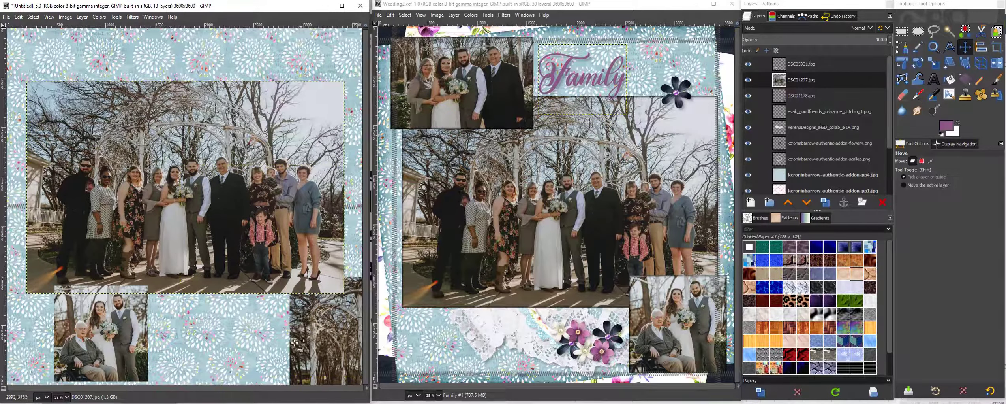
pyautogui.moveTo(295, 343); pyautogui.dragTo(60, 106)
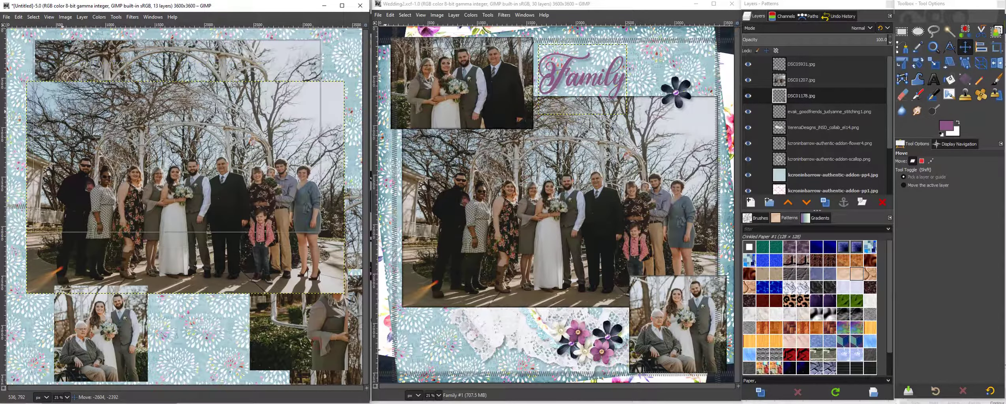
pyautogui.moveTo(92, 323); pyautogui.dragTo(289, 308)
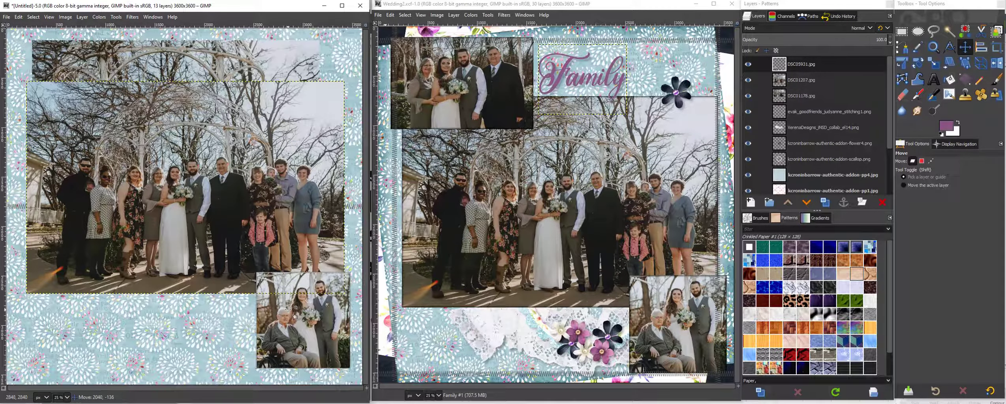
# - Raise the DSC01178.jpg layer to the top of the stack and crop it to about 2412 × 1544 px around the four people
pyautogui.click(272, 253)
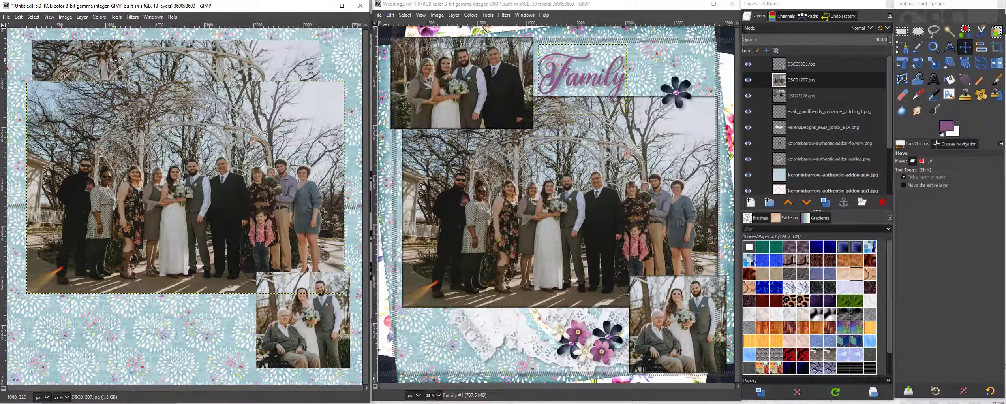
pyautogui.click(827, 98)
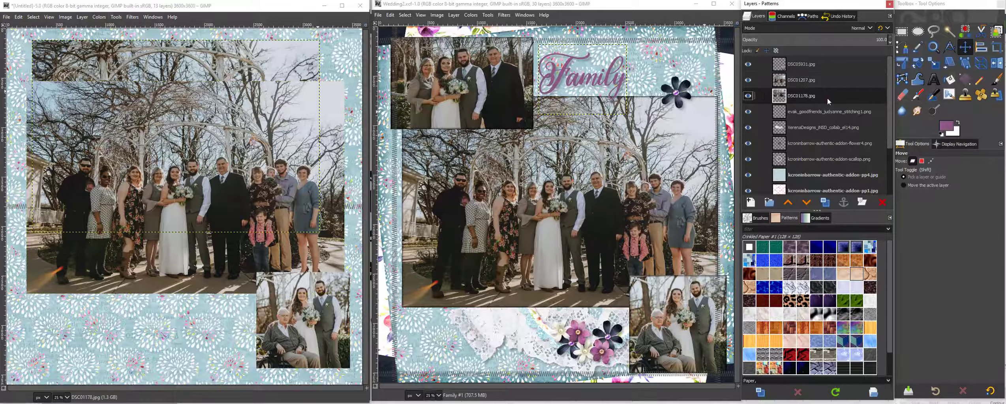
pyautogui.moveTo(828, 101); pyautogui.dragTo(830, 65)
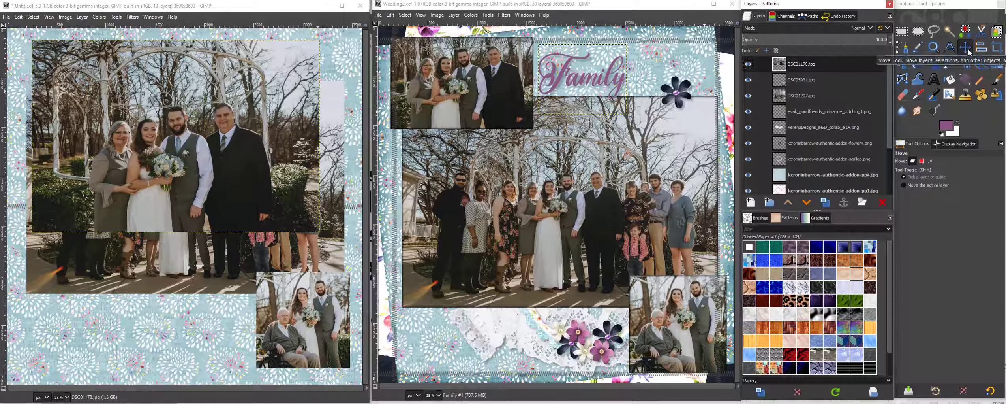
pyautogui.click(996, 47)
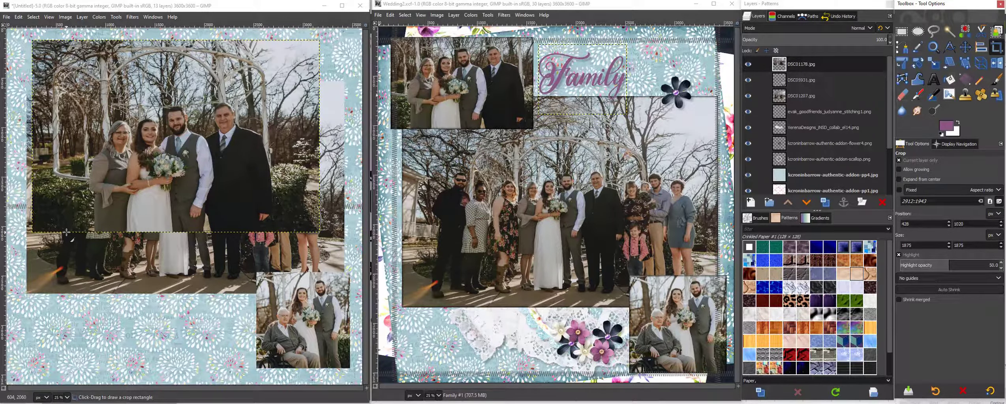
pyautogui.moveTo(66, 232); pyautogui.dragTo(305, 79)
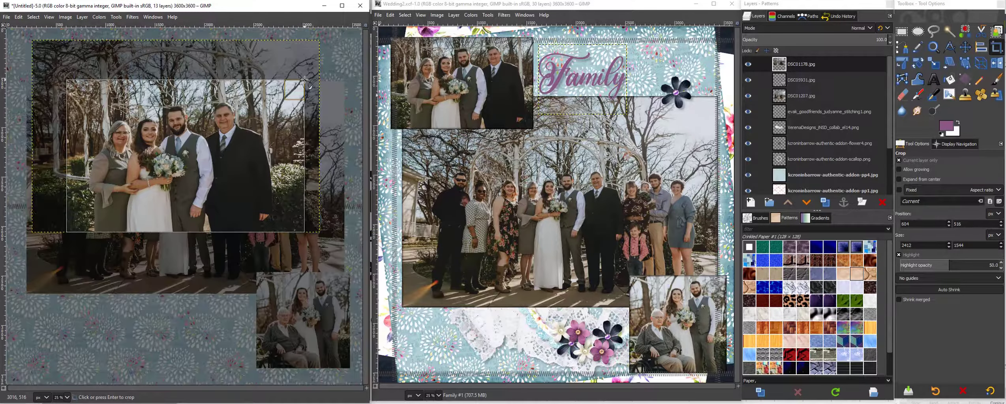
pyautogui.press('Return')
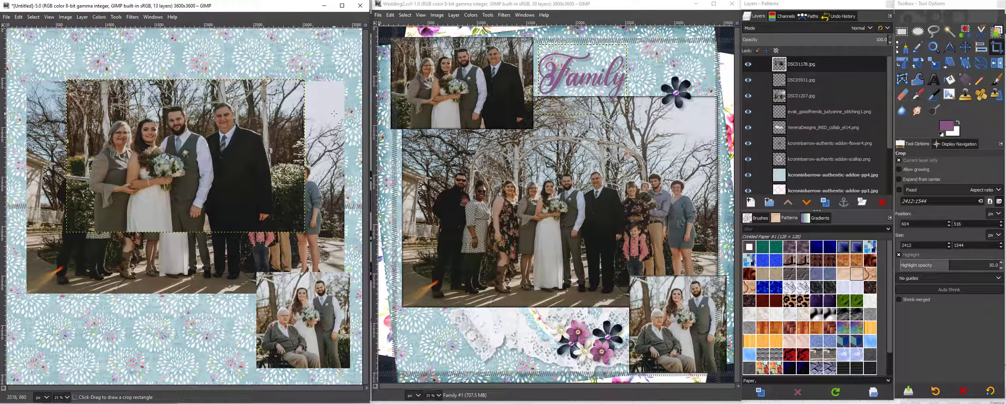
# - Scale the cropped DSC01178.jpg photo down from its upper-right corner to a little over half its size
pyautogui.click(934, 65)
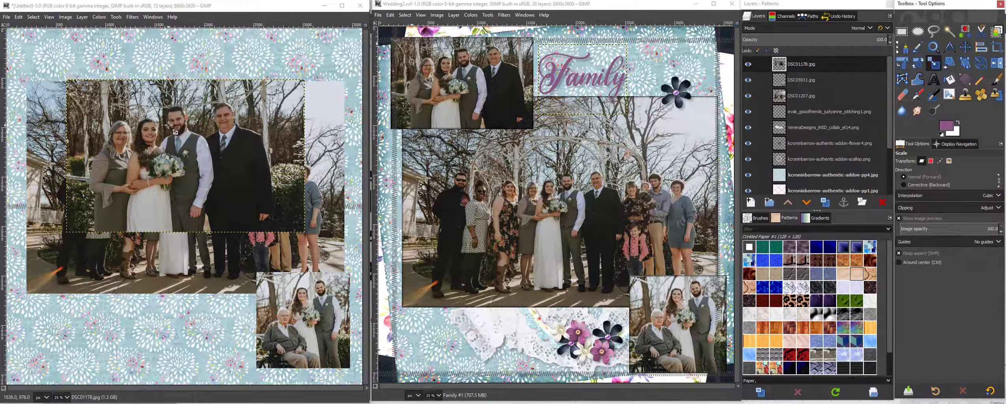
pyautogui.moveTo(300, 98); pyautogui.dragTo(206, 142)
pyautogui.click(334, 85)
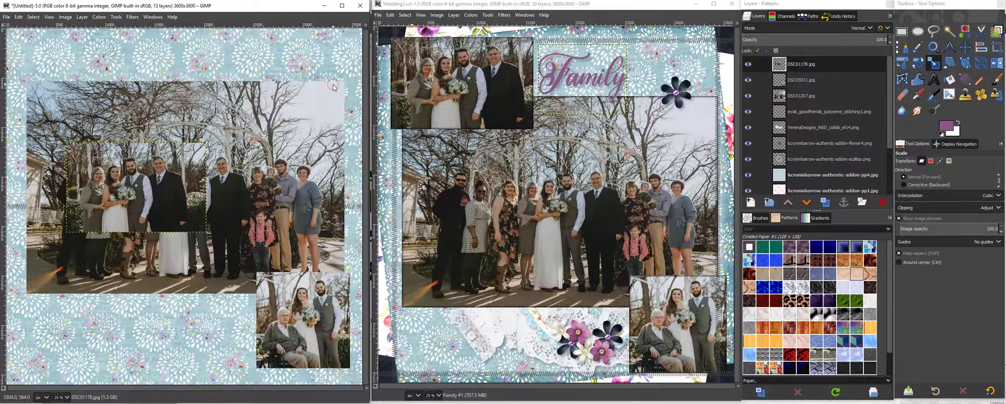
# - Place the DSC01178.jpg photo in the page's upper-left corner and shift the DSC01207.jpg group photo down about 120 px
pyautogui.press('m')
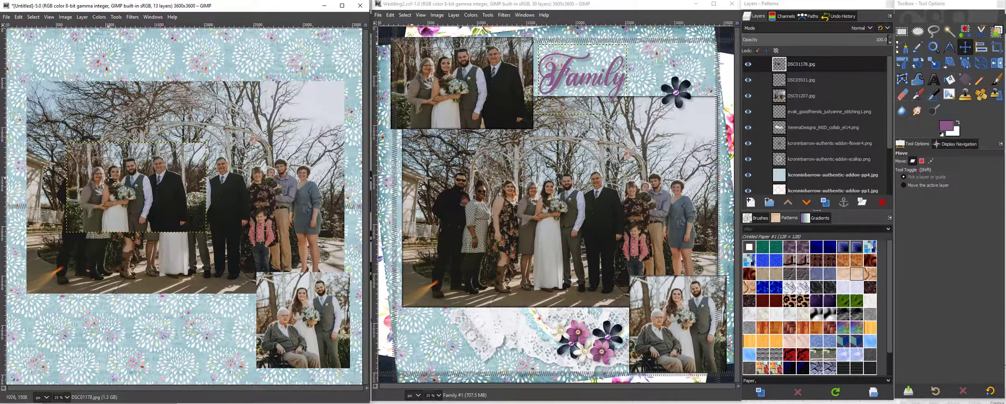
pyautogui.moveTo(108, 177); pyautogui.dragTo(60, 74)
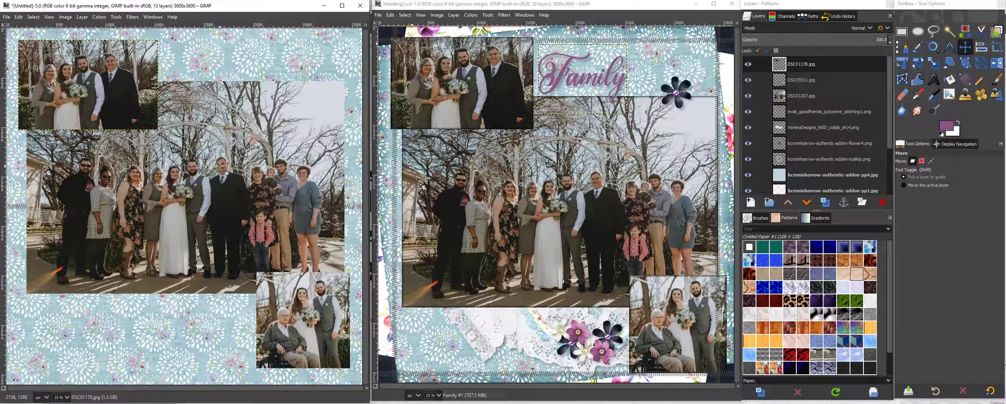
pyautogui.moveTo(221, 165); pyautogui.dragTo(222, 177)
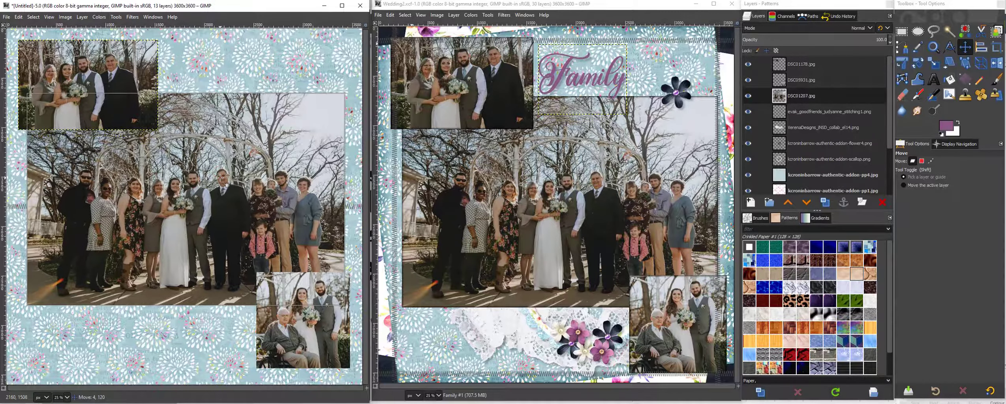
# - Nudge the DSC05931.jpg photo toward the lower-right corner and scale the DSC01207.jpg group photo down to about 3071 × 2048 px
pyautogui.moveTo(301, 309); pyautogui.dragTo(302, 311)
pyautogui.press('pageup')
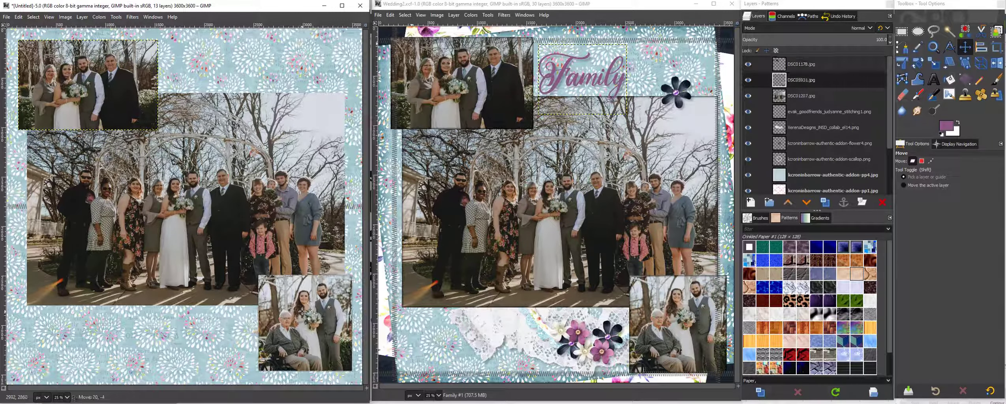
pyautogui.click(256, 163)
pyautogui.hotkey('shift', 's')
pyautogui.click(156, 153)
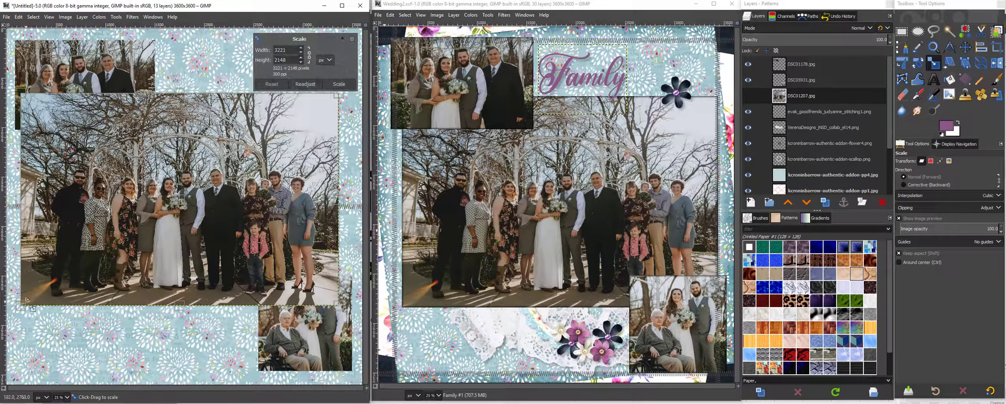
pyautogui.moveTo(27, 301); pyautogui.dragTo(43, 290)
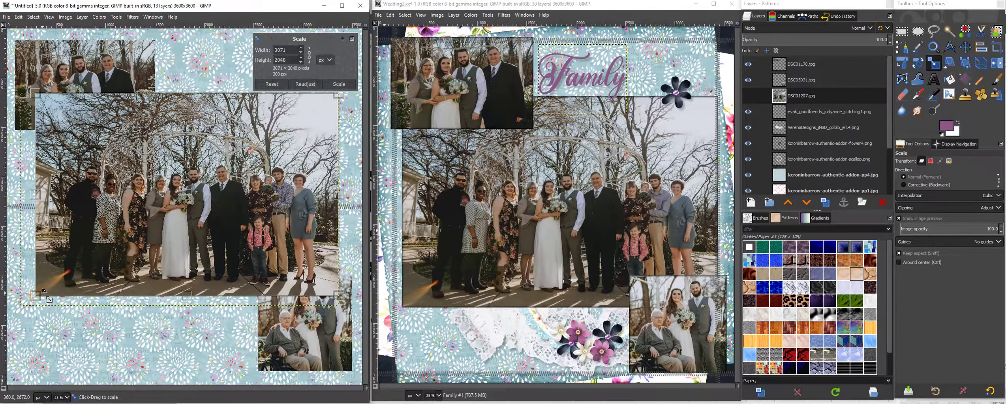
pyautogui.click(335, 84)
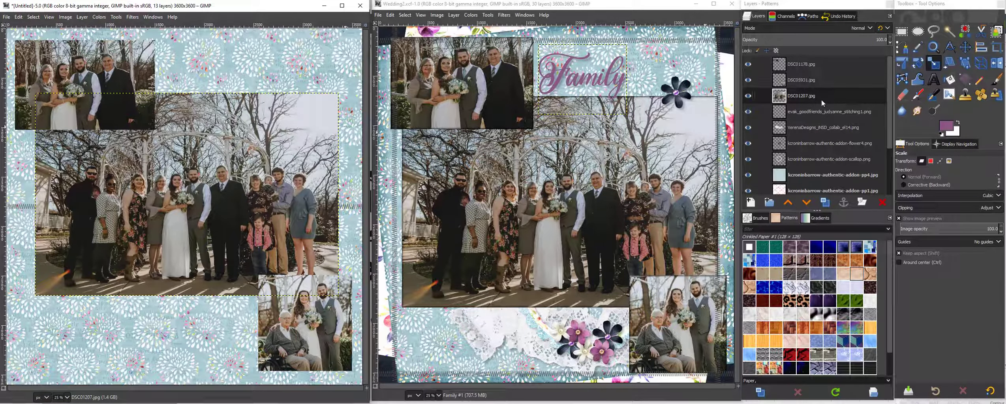
# - Reorder the three photo layers beneath the embellishments and move the lace and scalloped frame down toward the page's lower edge
pyautogui.moveTo(831, 97); pyautogui.dragTo(822, 168)
pyautogui.moveTo(813, 63); pyautogui.dragTo(839, 142)
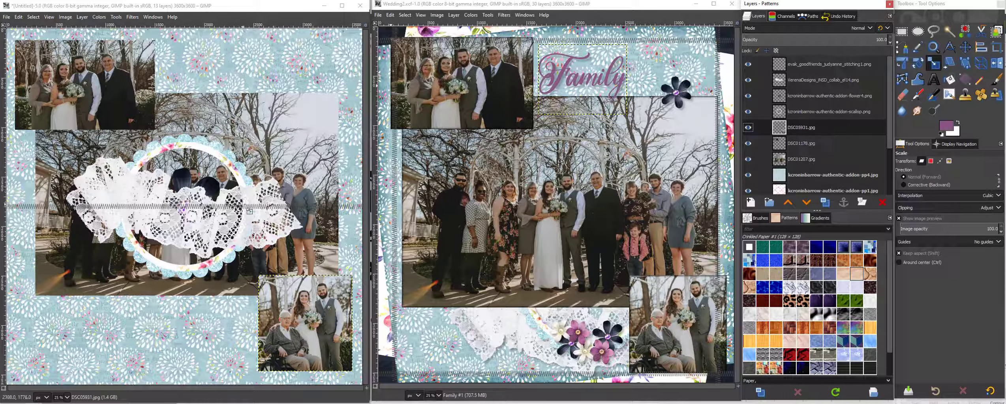
pyautogui.press('m')
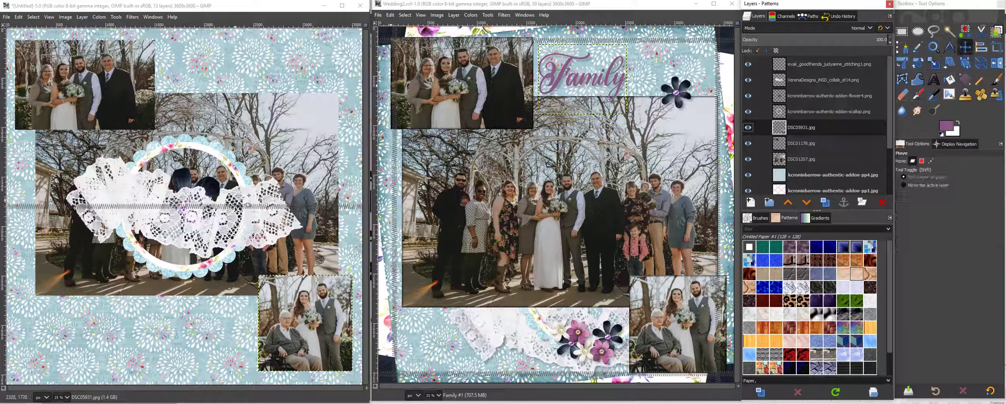
pyautogui.moveTo(248, 192); pyautogui.dragTo(256, 309)
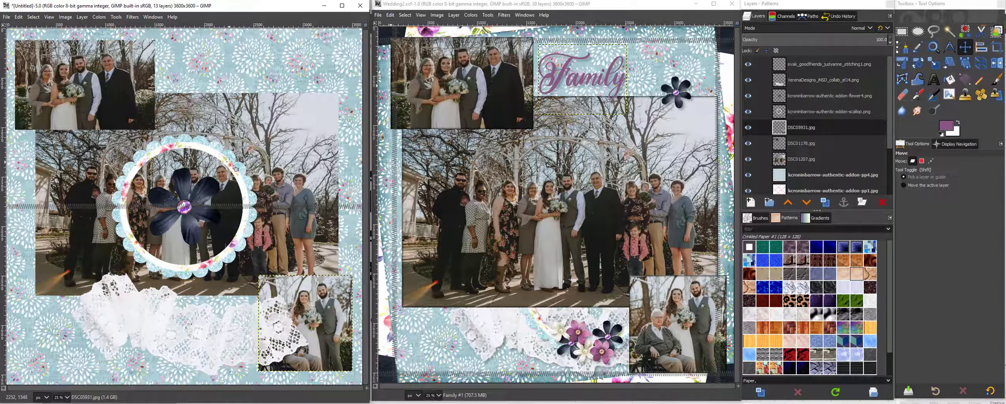
pyautogui.moveTo(230, 163); pyautogui.dragTo(261, 247)
pyautogui.click(262, 247)
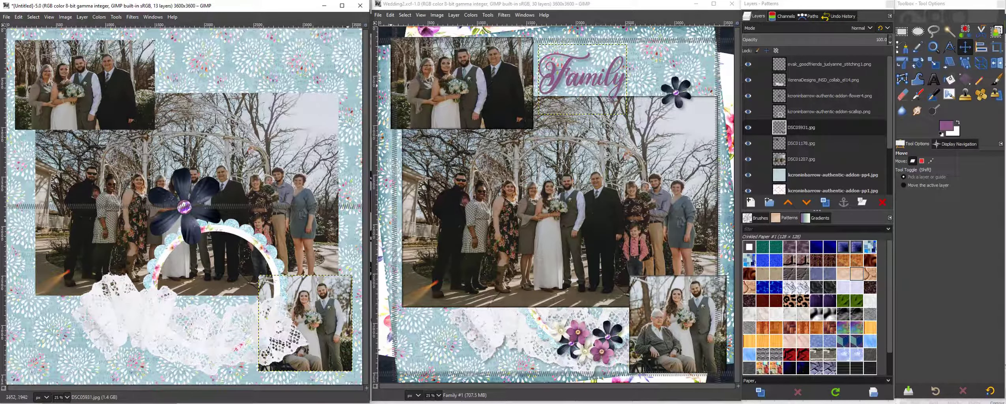
# - Lower the DSC05931.jpg, scallop and lace layers beneath DSC01207.jpg and shift the scalloped frame slightly up at the page's bottom
pyautogui.moveTo(802, 127); pyautogui.dragTo(802, 167)
pyautogui.moveTo(803, 111); pyautogui.dragTo(808, 155)
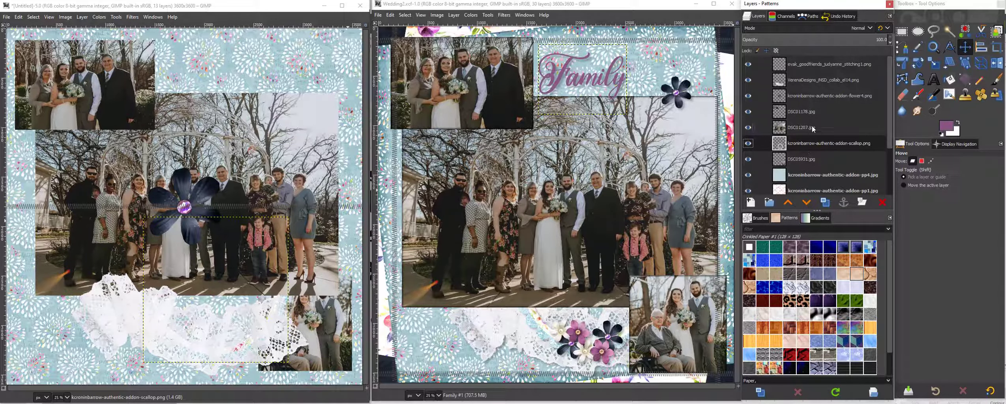
pyautogui.moveTo(806, 81); pyautogui.dragTo(809, 165)
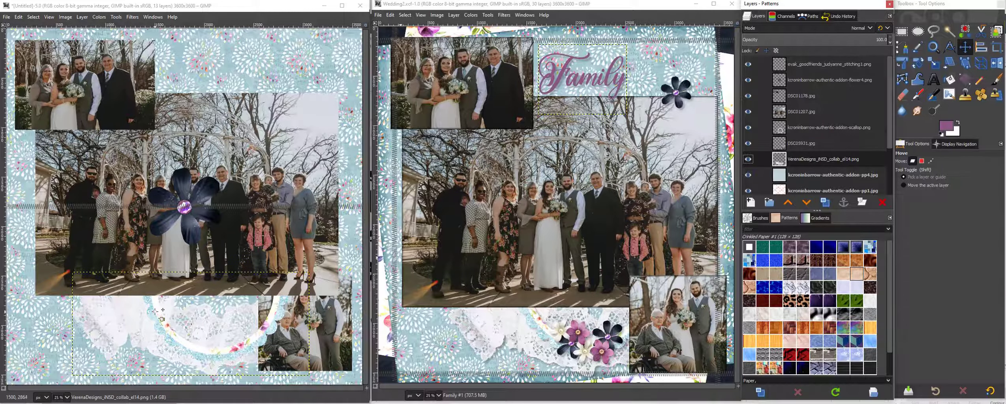
pyautogui.moveTo(155, 311); pyautogui.dragTo(160, 305)
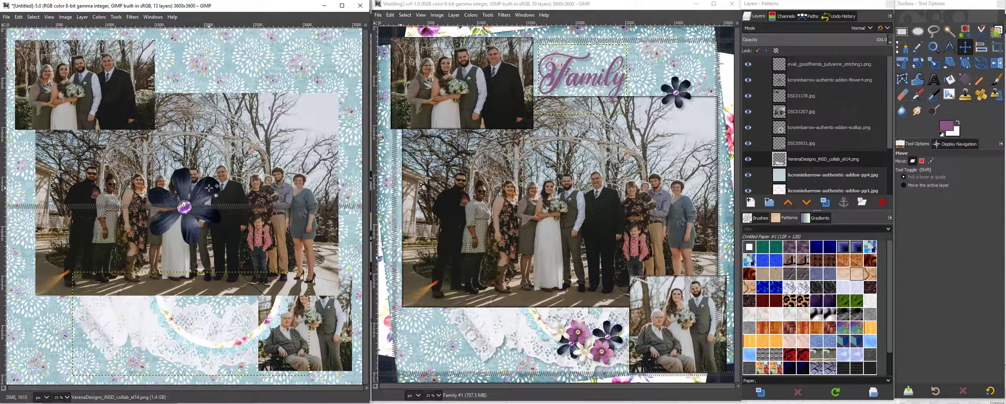
# - Move the navy flower aside and scale the white VerenaDesigns_iNSD_collab_el10.png flower down to about 343 px tall
pyautogui.moveTo(209, 187); pyautogui.dragTo(236, 174)
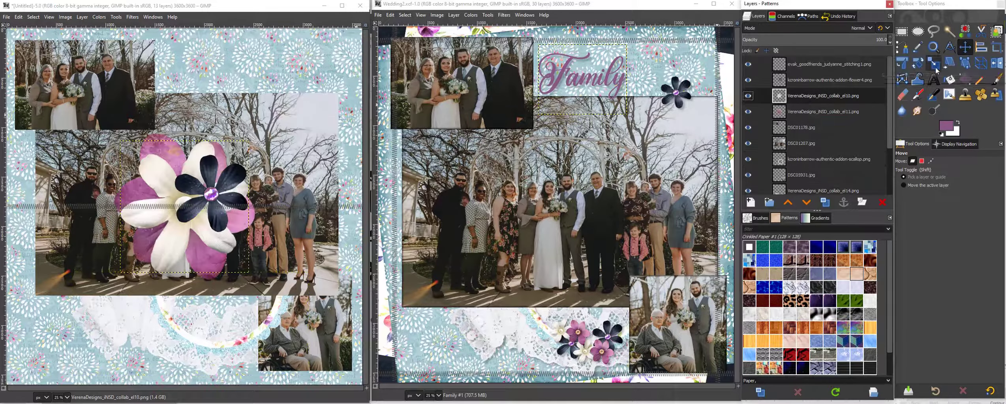
pyautogui.hotkey('shift', 's')
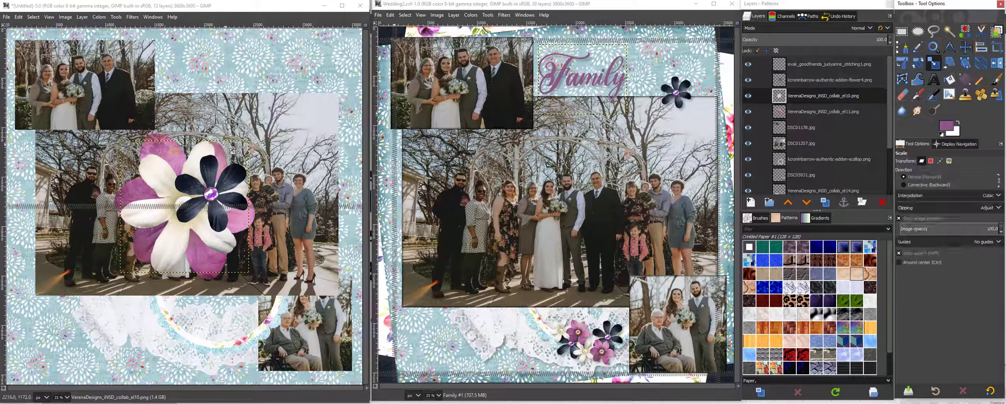
pyautogui.click(220, 157)
pyautogui.moveTo(217, 149); pyautogui.dragTo(121, 239)
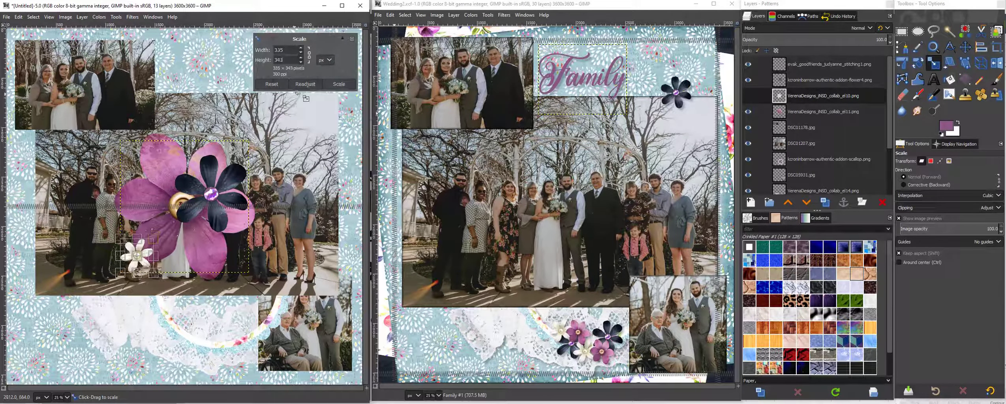
pyautogui.press('Return')
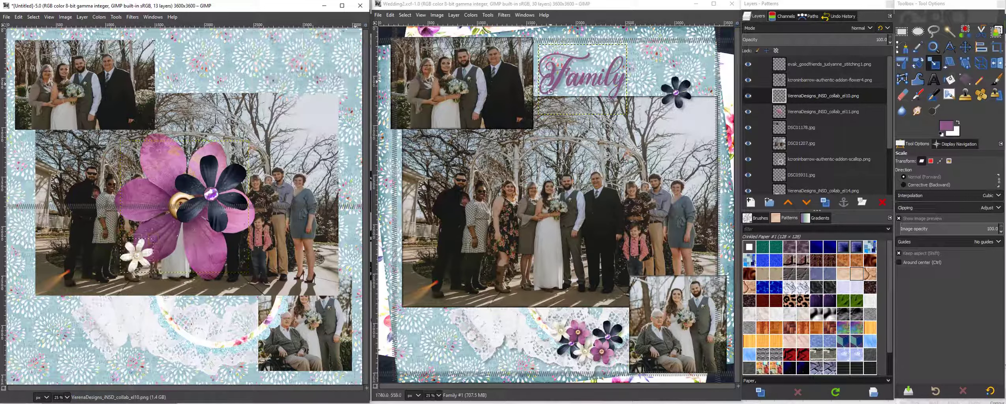
# - Scale the navy kcroninbarrow-authentic-addon-flower4.png flower down to a little under half its size
pyautogui.click(828, 80)
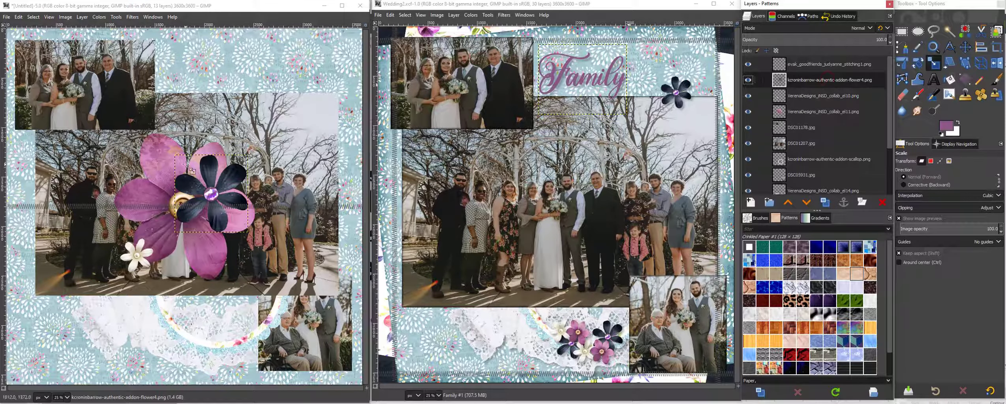
pyautogui.moveTo(184, 163); pyautogui.dragTo(214, 196)
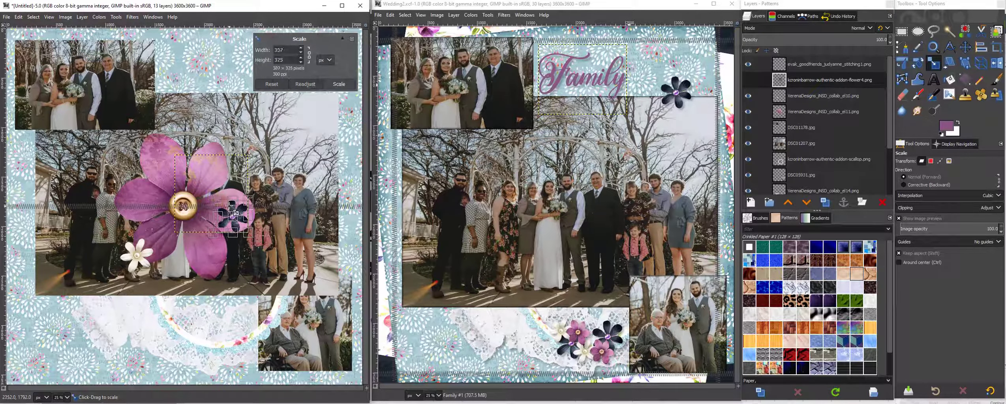
pyautogui.click(338, 83)
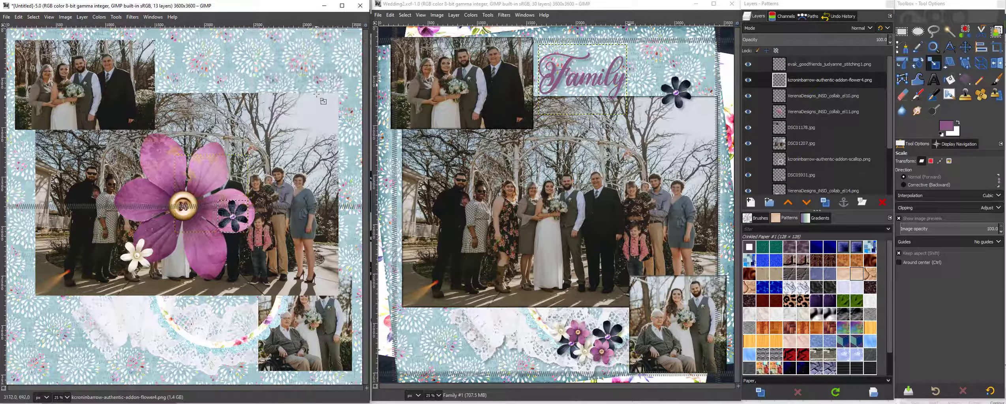
# - Scale the purple VerenaDesigns_iNSD_collab_el11.png flower down to about 325 × 336 px
pyautogui.click(807, 109)
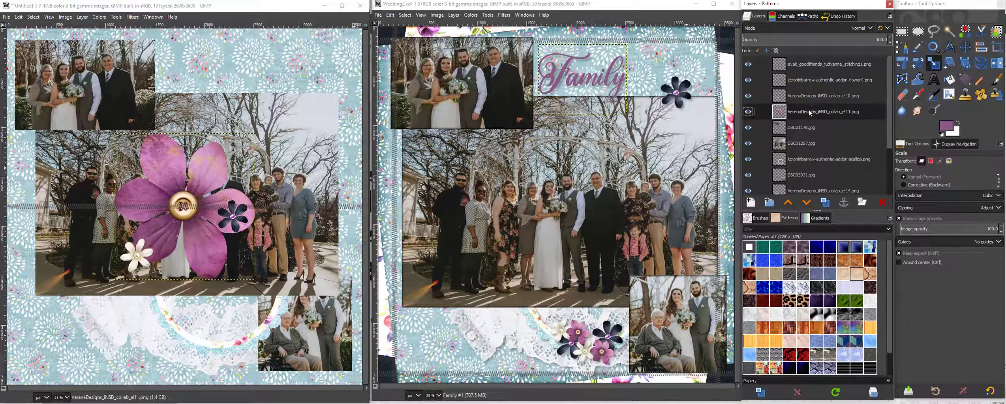
pyautogui.moveTo(245, 141); pyautogui.dragTo(123, 237)
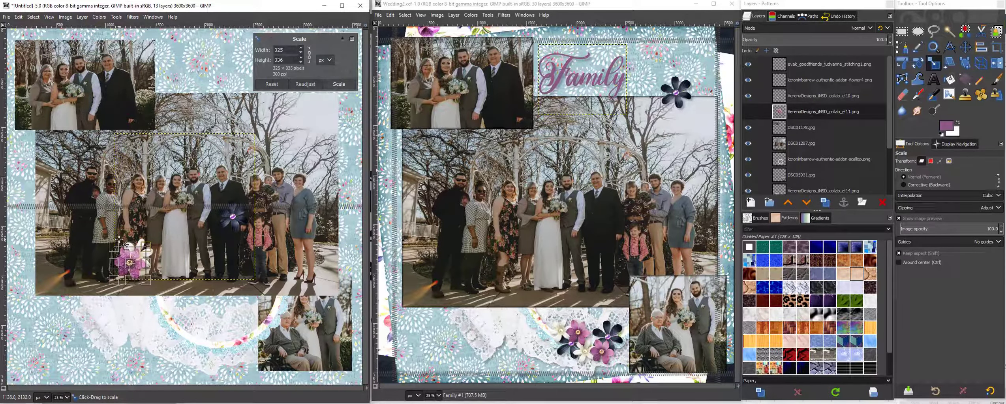
pyautogui.click(345, 83)
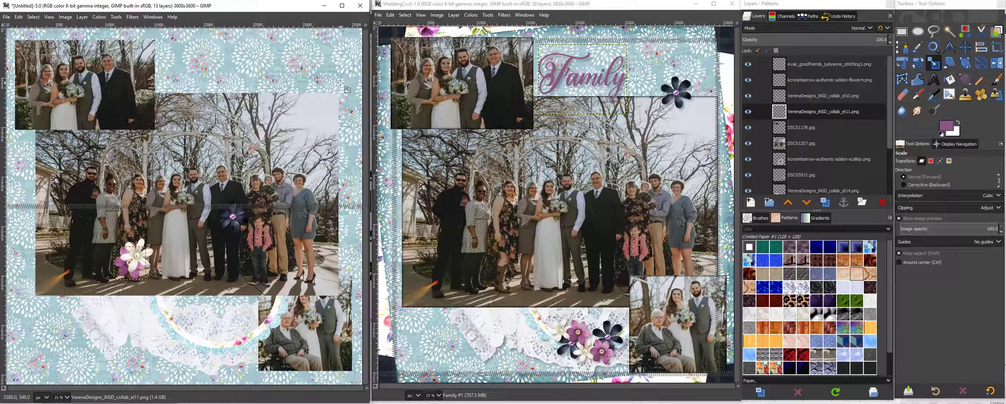
# - Move the navy, white and purple flowers onto the lace beside the DSC05931.jpg photo
pyautogui.press('m')
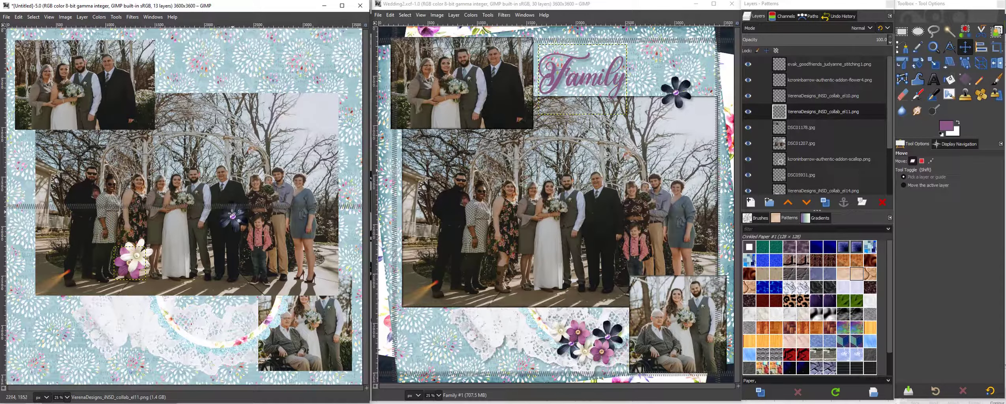
pyautogui.moveTo(238, 212); pyautogui.dragTo(206, 328)
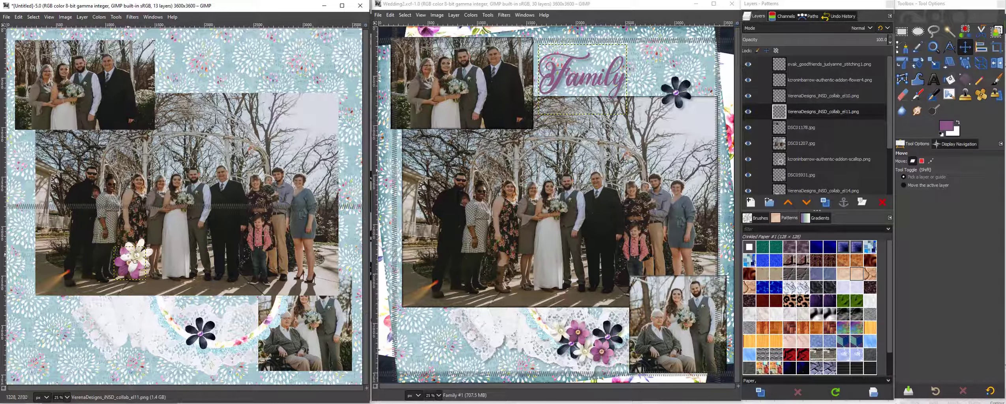
pyautogui.moveTo(134, 256); pyautogui.dragTo(229, 344)
pyautogui.moveTo(137, 266); pyautogui.dragTo(245, 322)
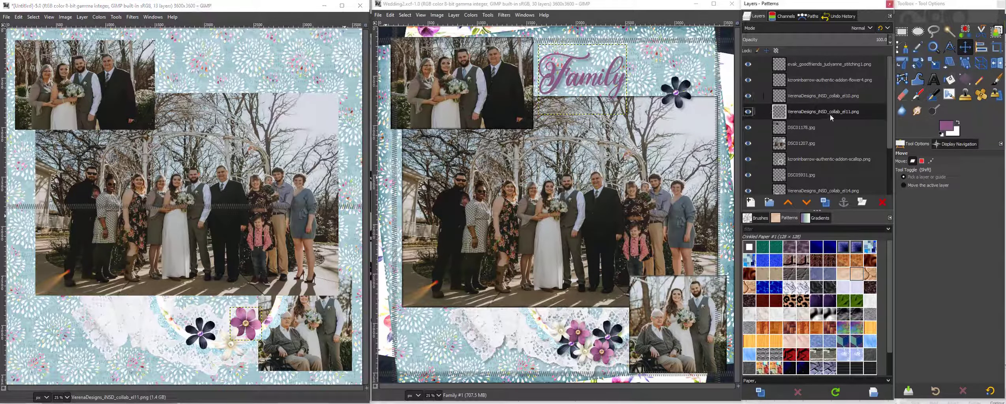
# - Duplicate the purple flower once, the white flower once and the navy flower twice
pyautogui.click(826, 202)
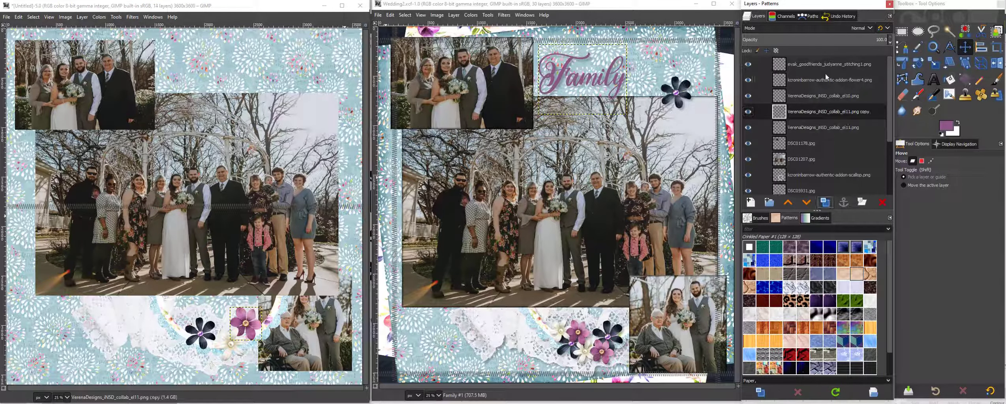
pyautogui.click(815, 96)
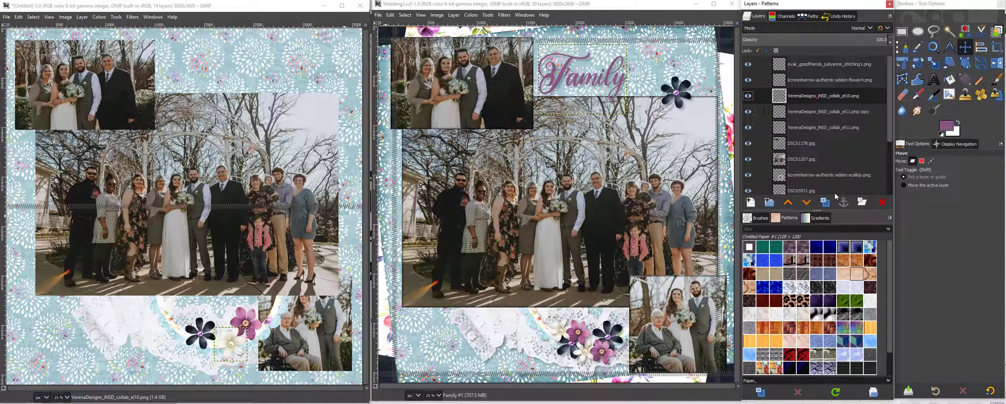
pyautogui.click(825, 202)
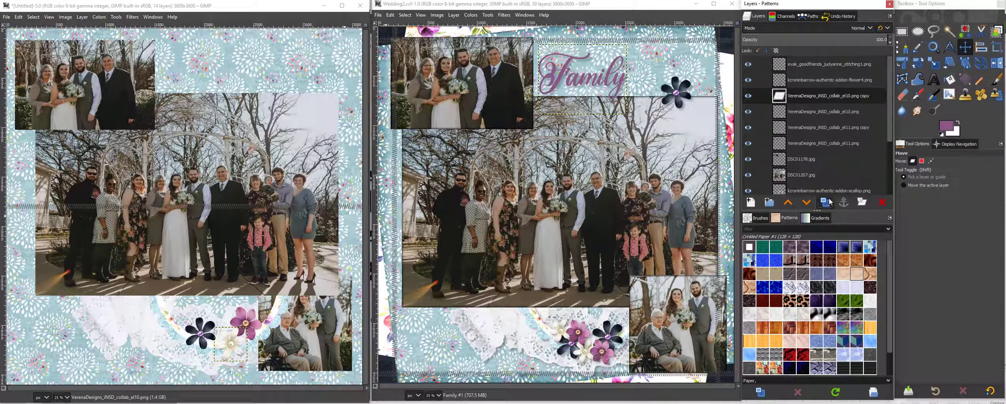
pyautogui.click(815, 81)
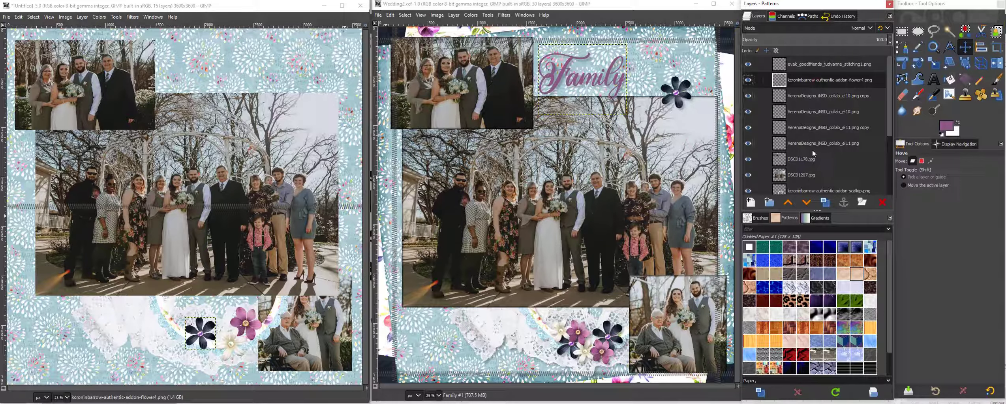
pyautogui.click(822, 201)
pyautogui.click(822, 201)
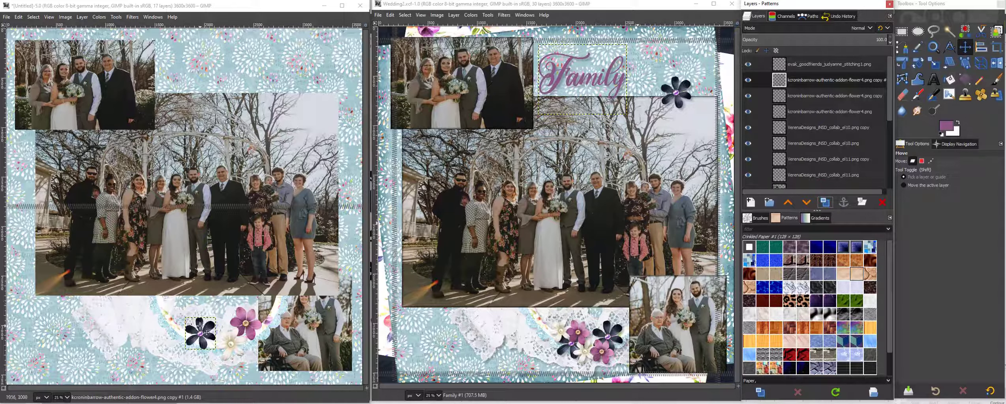
# - Place one navy flower above the group photo's upper-right area and arrange the remaining flowers in a six-flower cluster on the lace
pyautogui.moveTo(200, 327); pyautogui.dragTo(293, 84)
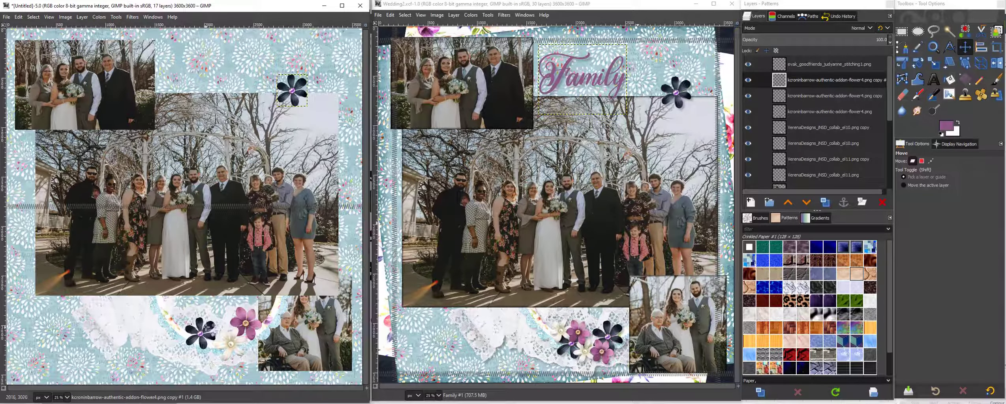
pyautogui.moveTo(220, 322); pyautogui.dragTo(191, 325)
pyautogui.click(237, 314)
pyautogui.click(196, 321)
pyautogui.click(186, 316)
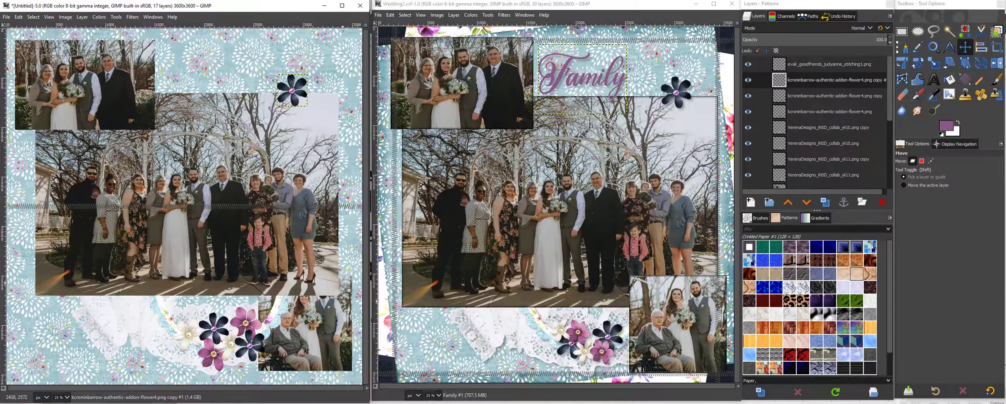
# - Raise the DSC05931.jpg layer above the DSC01207.jpg group photo in the layer stack
pyautogui.moveTo(892, 113); pyautogui.dragTo(889, 147)
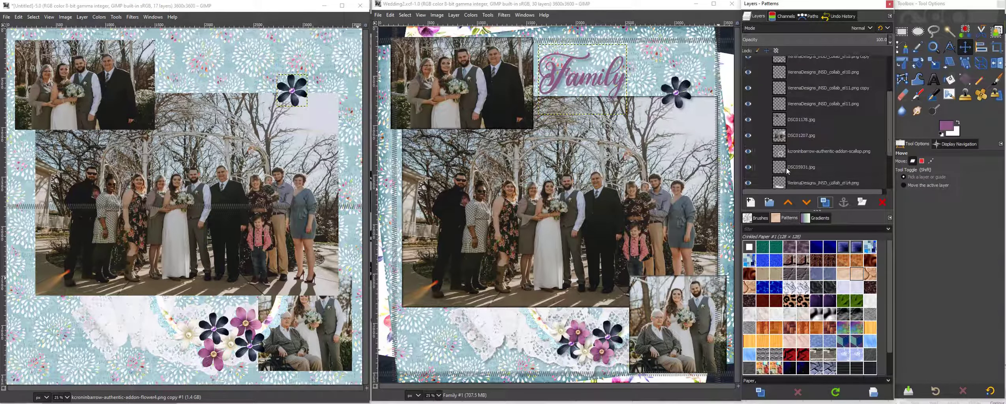
pyautogui.moveTo(799, 170); pyautogui.dragTo(802, 130)
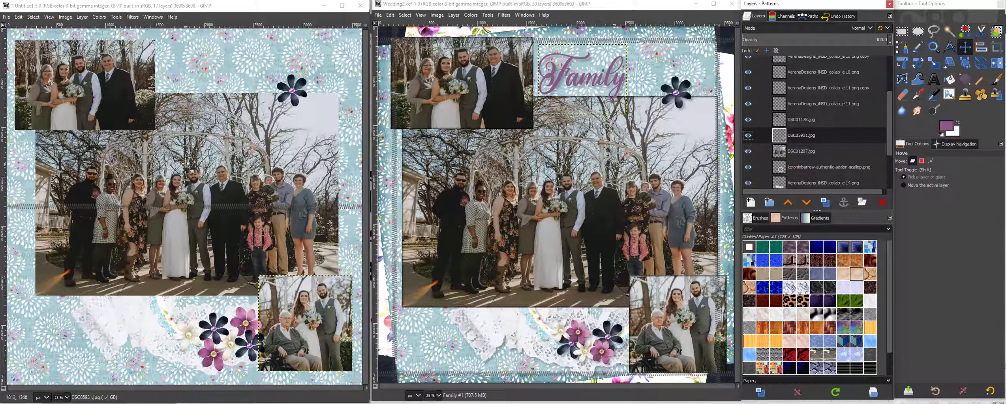
# - Rotate the blue kcroninbarrow-authentic-addon-pp4.jpg paper slightly counter-clockwise about the page centre
pyautogui.scroll(-4, 805, 131)
pyautogui.click(809, 133)
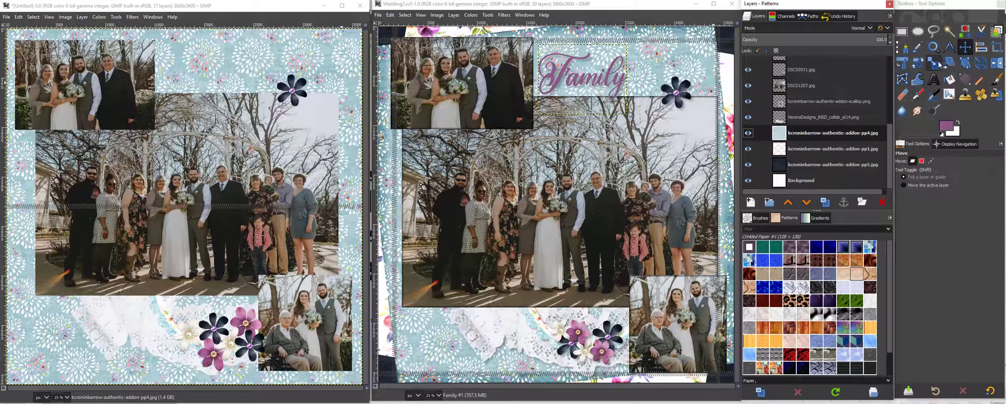
pyautogui.click(919, 63)
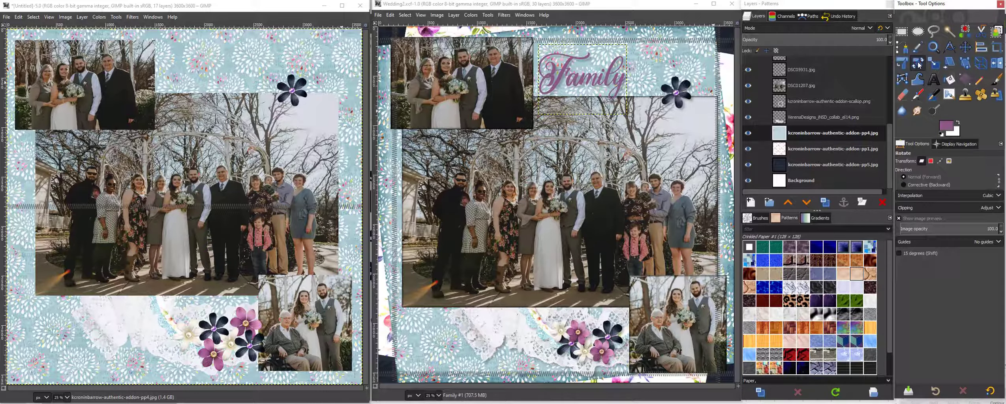
pyautogui.click(286, 48)
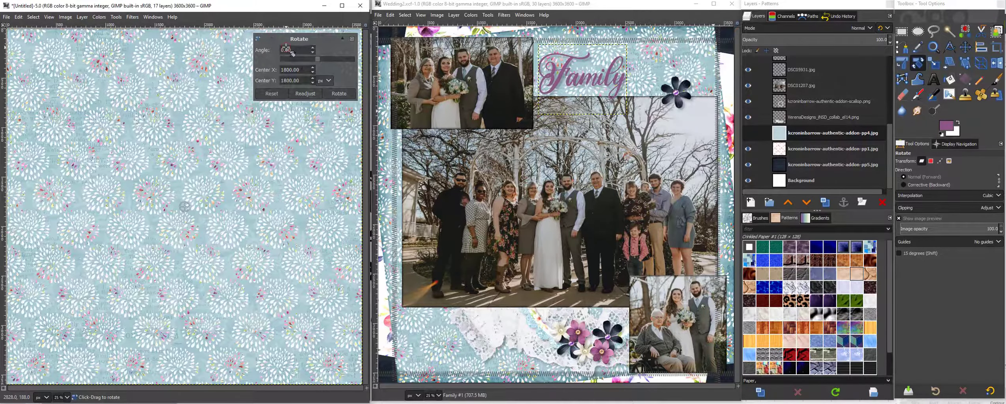
pyautogui.moveTo(286, 47); pyautogui.dragTo(257, 30)
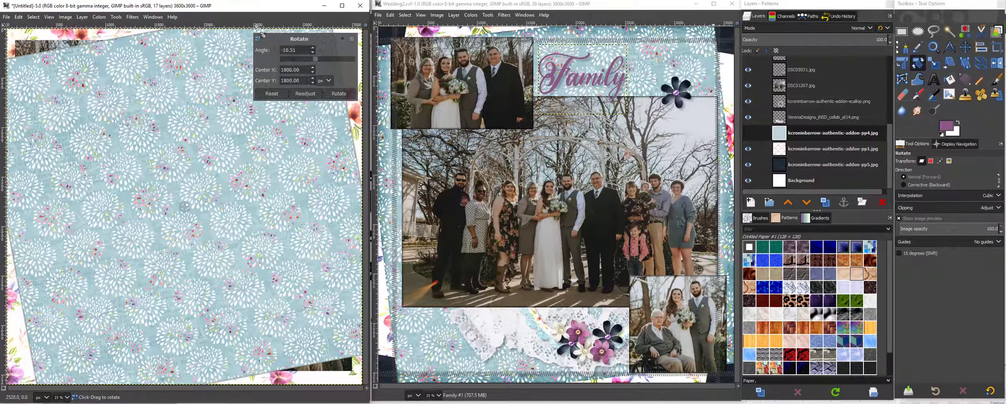
pyautogui.click(338, 94)
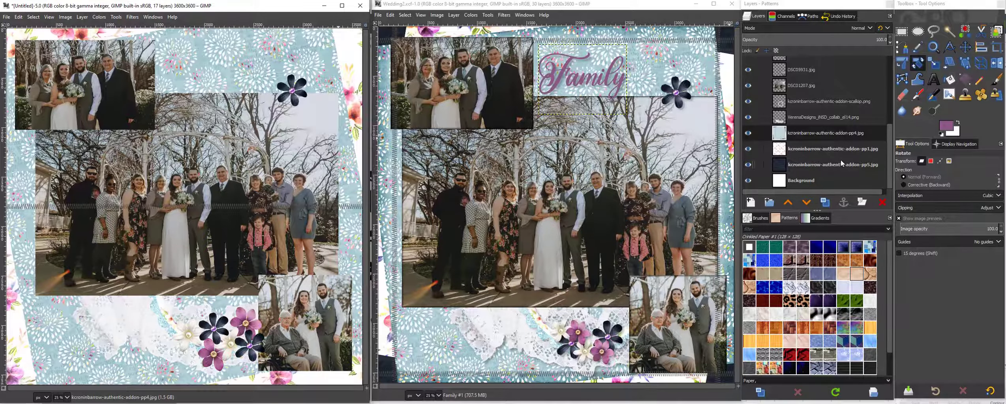
# - Rotate the floral kcroninbarrow-authentic-addon-pp1.jpg paper slightly clockwise so its corners show beyond the blue paper
pyautogui.click(829, 147)
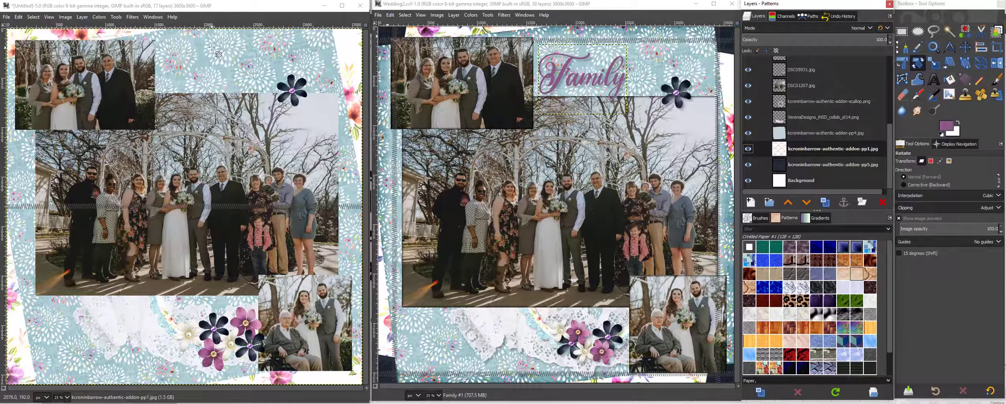
pyautogui.moveTo(212, 48); pyautogui.dragTo(242, 70)
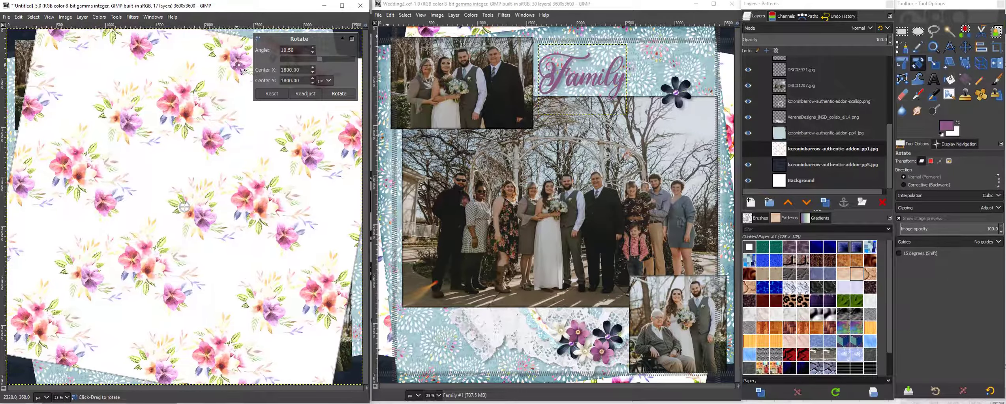
pyautogui.click(344, 95)
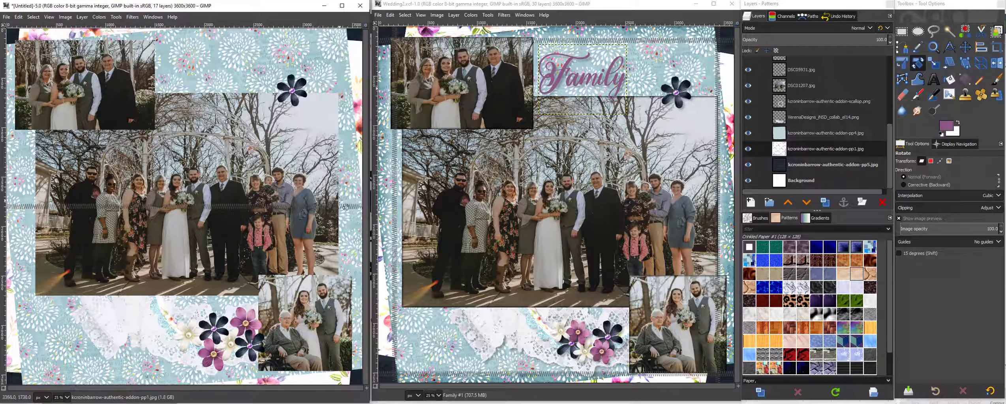
# - Move the black stitching strip down from the middle of the group photo to just above the photo's bottom edge
pyautogui.click(68, 397)
pyautogui.click(62, 358)
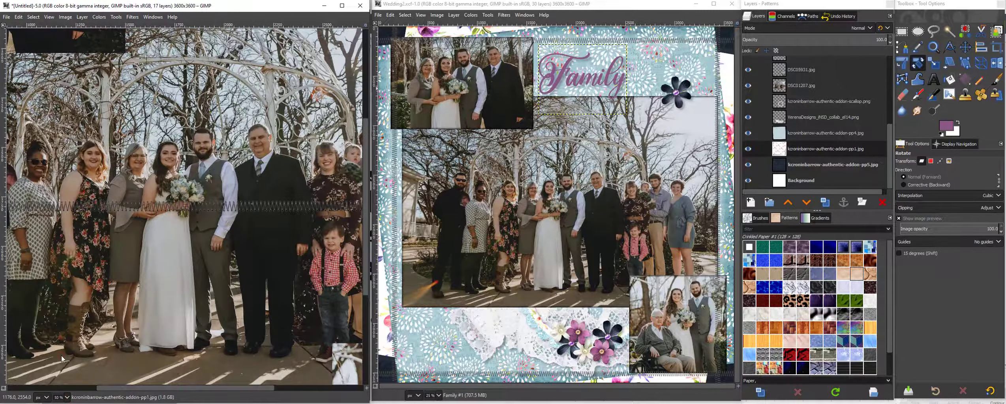
pyautogui.hscroll(10, 99, 387)
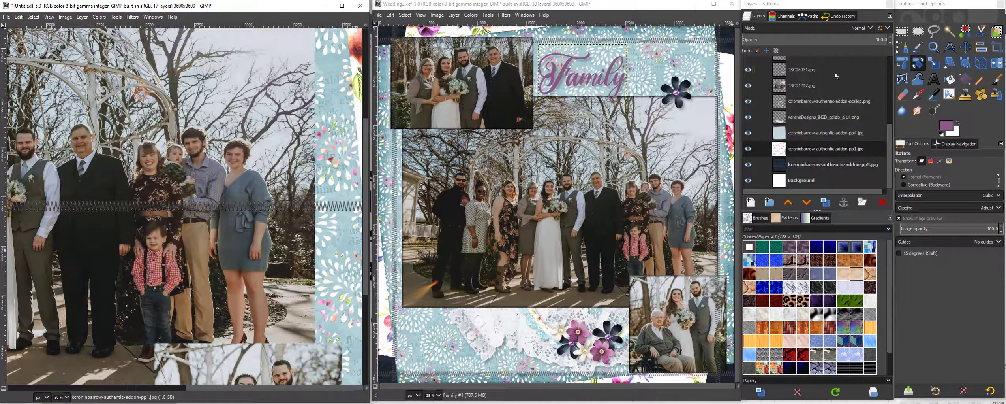
pyautogui.click(966, 47)
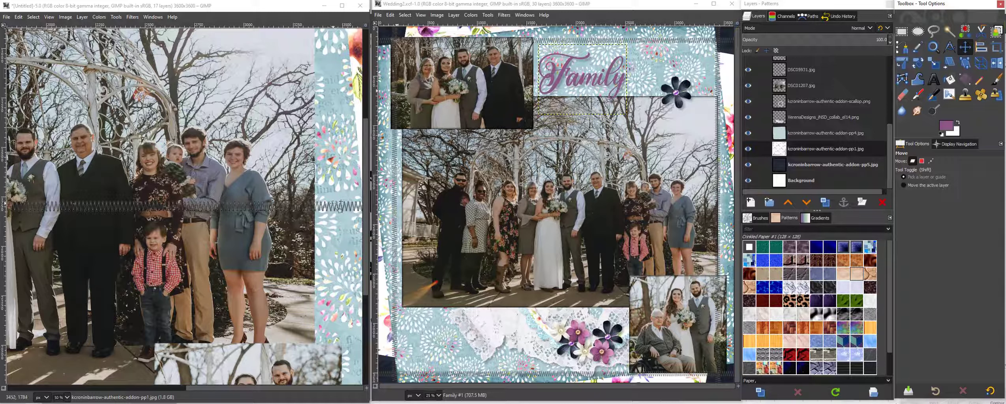
pyautogui.click(339, 206)
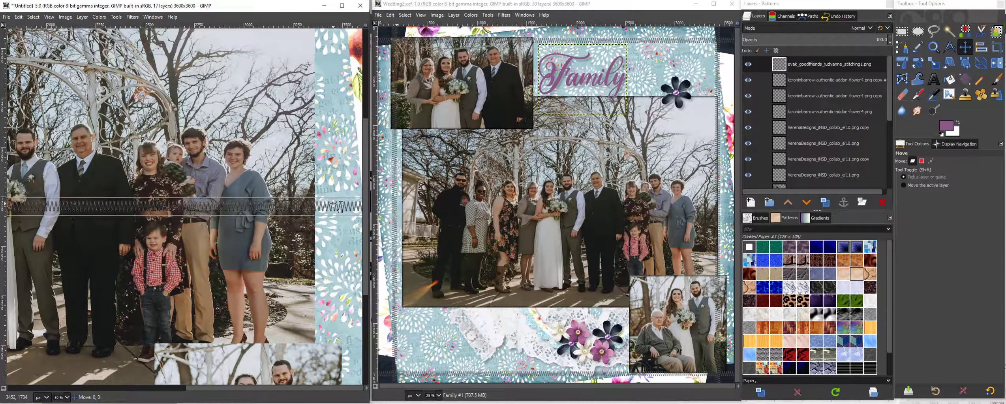
pyautogui.moveTo(338, 206); pyautogui.dragTo(337, 372)
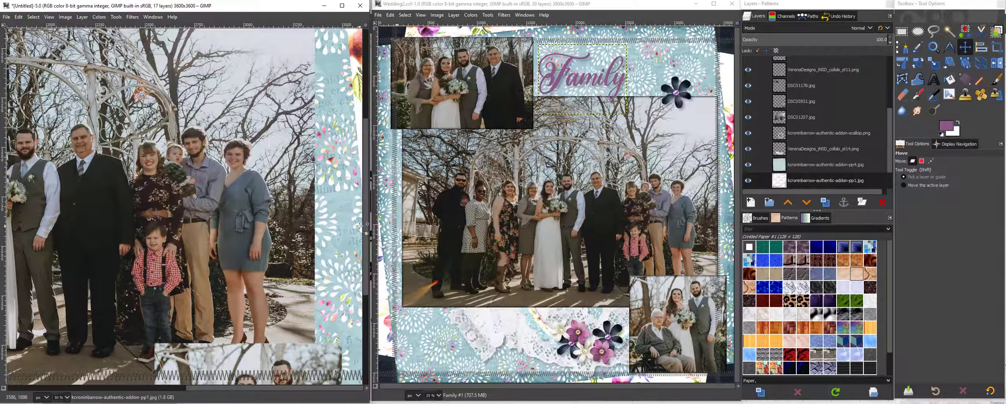
pyautogui.moveTo(365, 225); pyautogui.dragTo(375, 322)
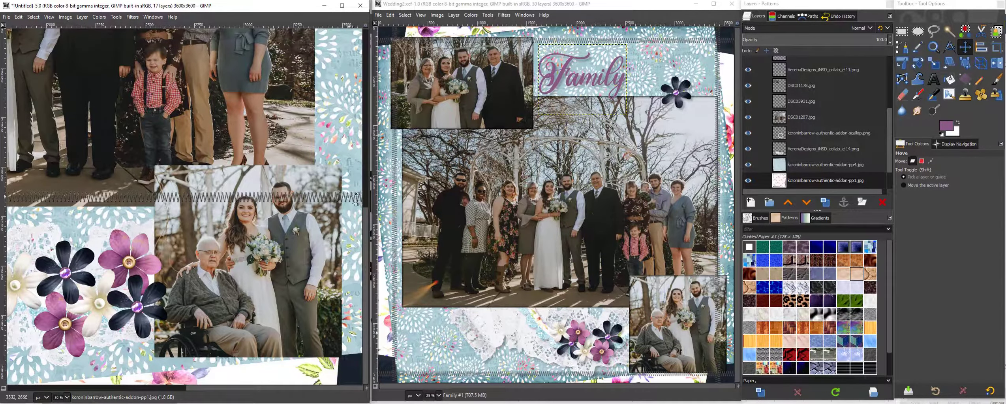
pyautogui.moveTo(356, 199); pyautogui.dragTo(129, 113)
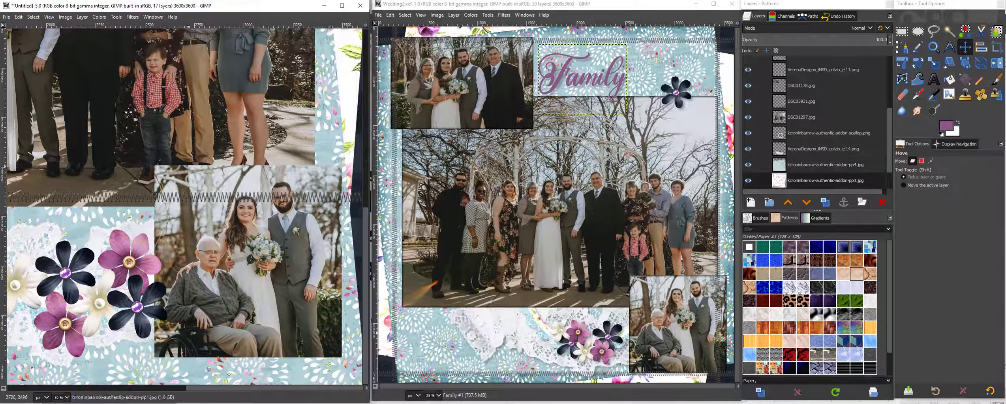
pyautogui.click(19, 17)
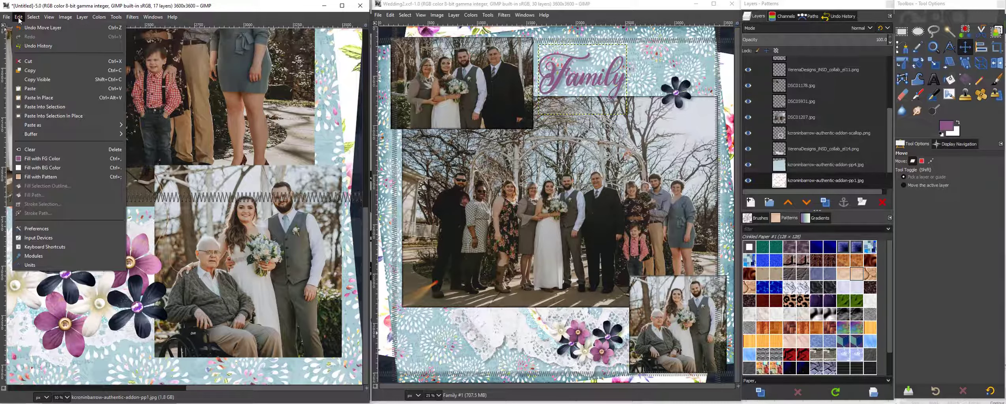
pyautogui.click(40, 28)
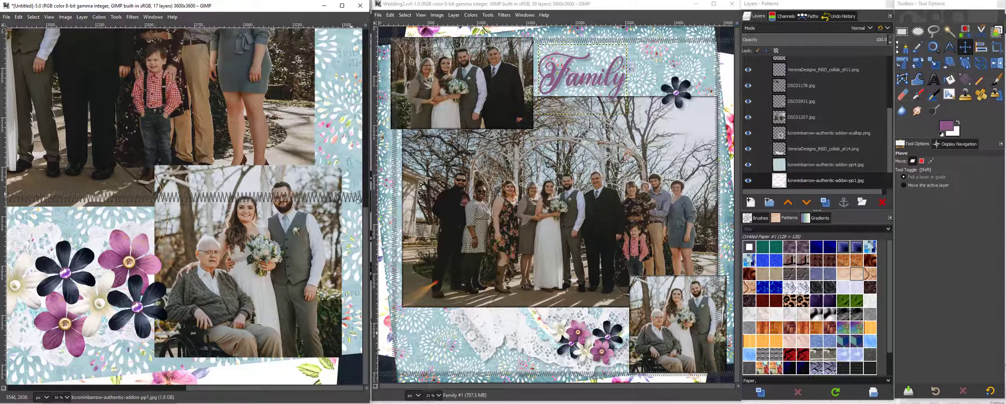
# - Move the stitching strip down near the blue paper's bottom edge, across the lace and the lower part of the DSC05931.jpg photo
pyautogui.click(351, 194)
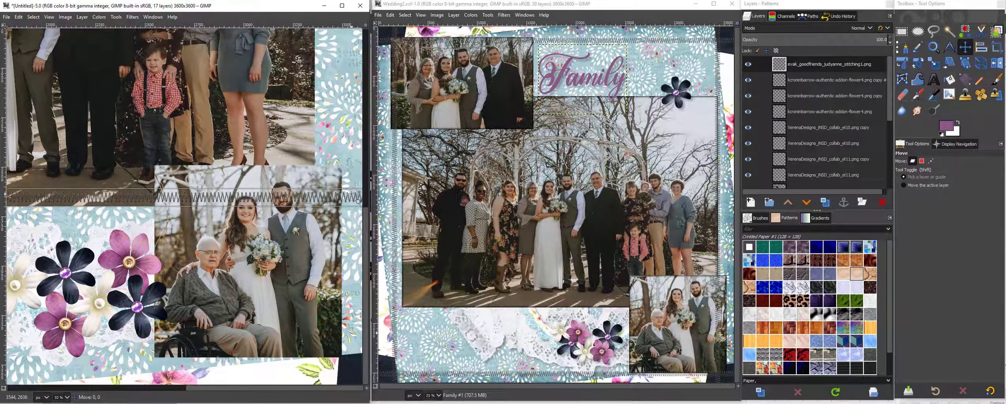
pyautogui.moveTo(352, 194); pyautogui.dragTo(290, 341)
pyautogui.press('End')
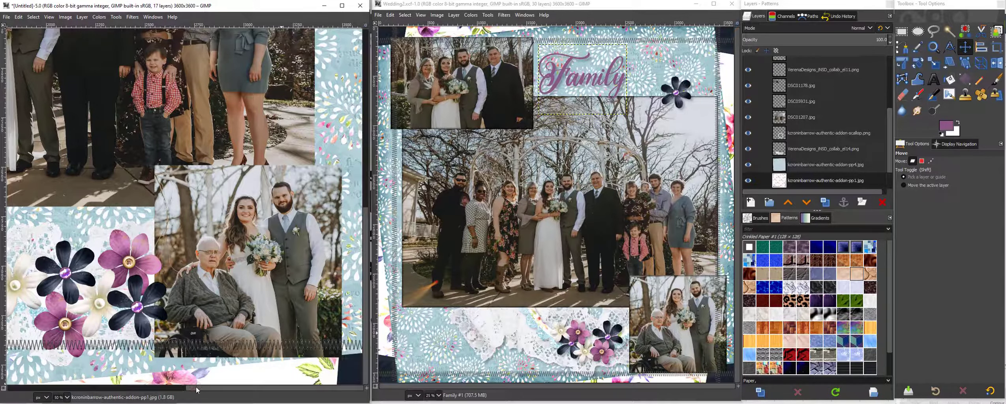
pyautogui.moveTo(197, 389); pyautogui.dragTo(2, 340)
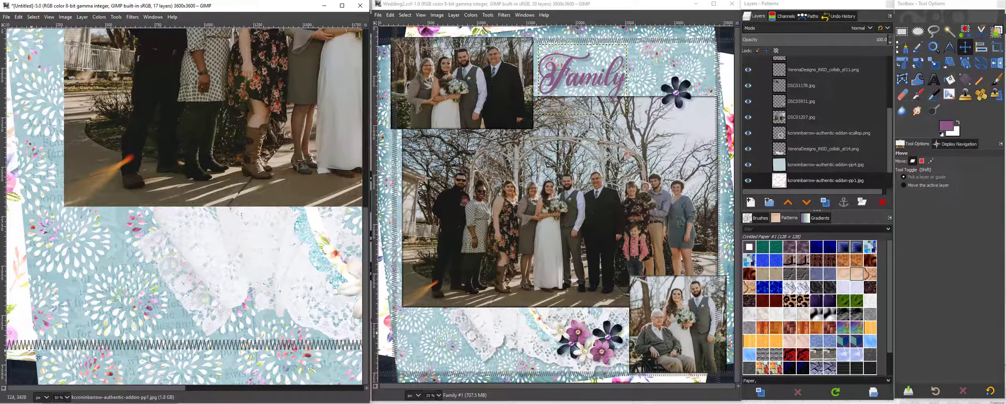
pyautogui.hscroll(10, 58, 379)
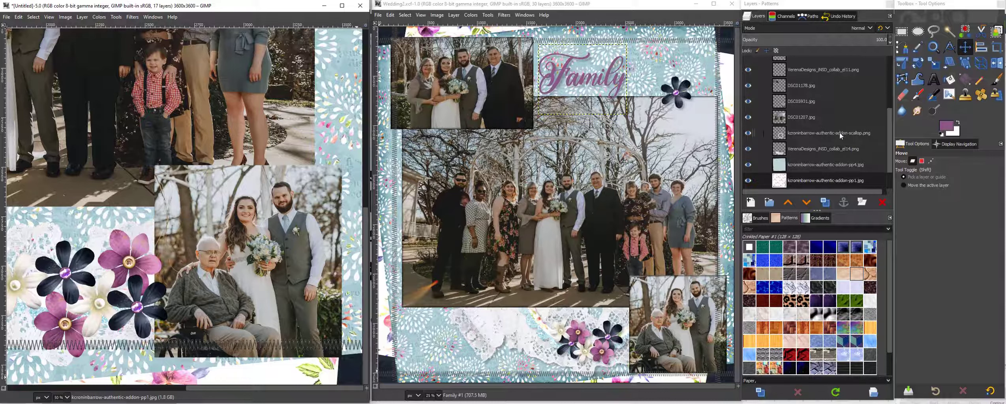
# - Duplicate the evak_goodfriends_judyanne_stitching1.png layer three times
pyautogui.scroll(3, 857, 139)
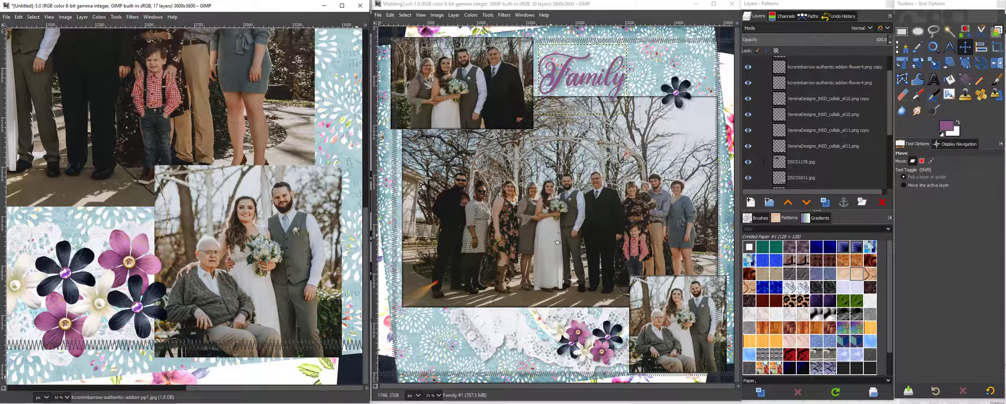
pyautogui.scroll(1, 831, 142)
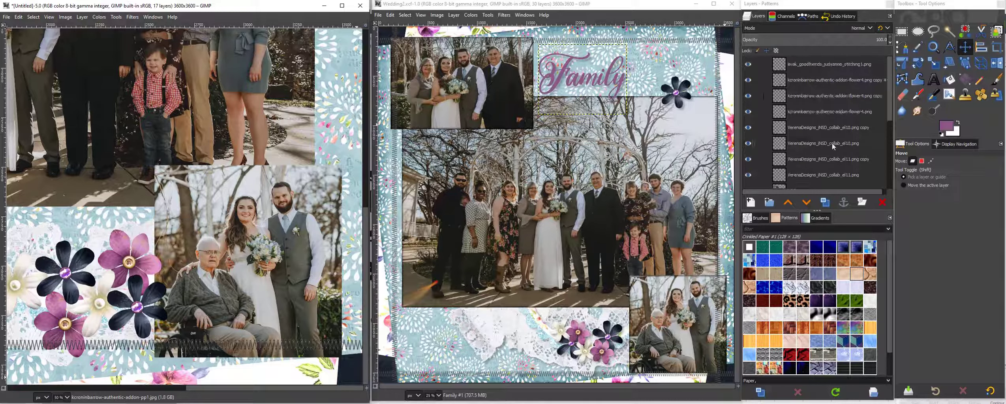
pyautogui.click(840, 65)
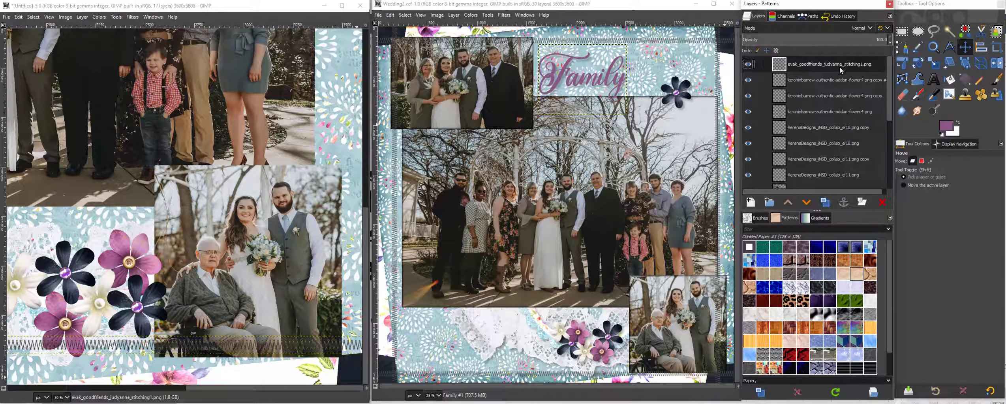
pyautogui.click(825, 203)
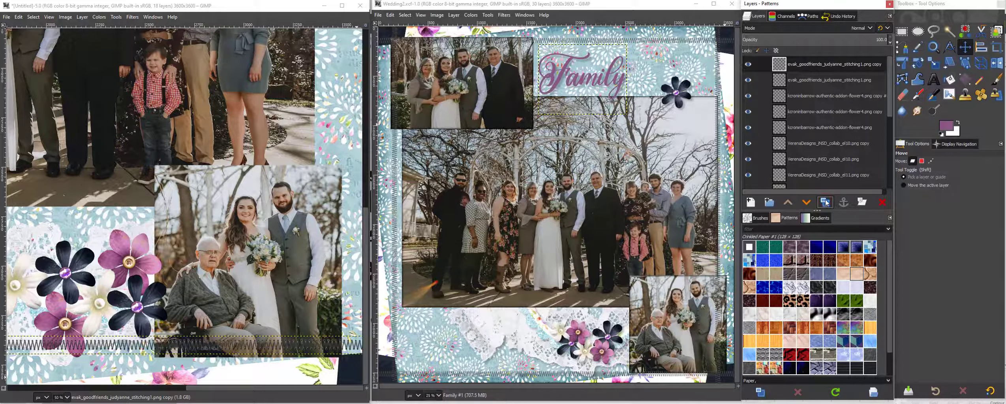
pyautogui.click(826, 203)
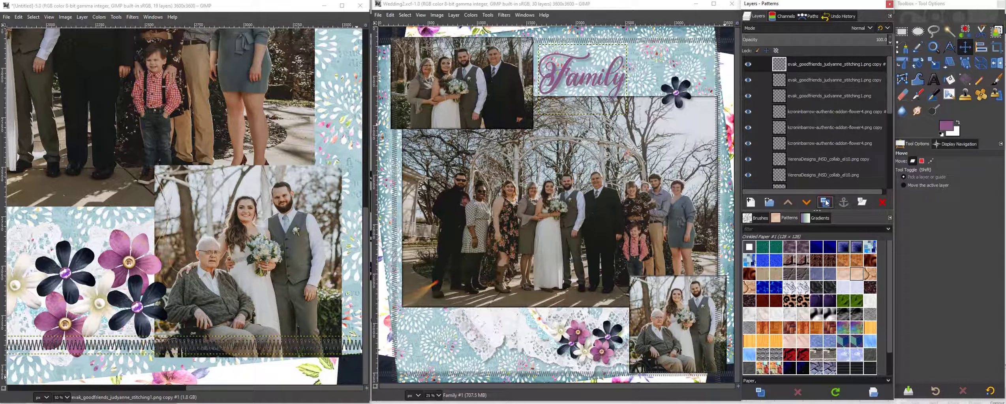
pyautogui.click(826, 202)
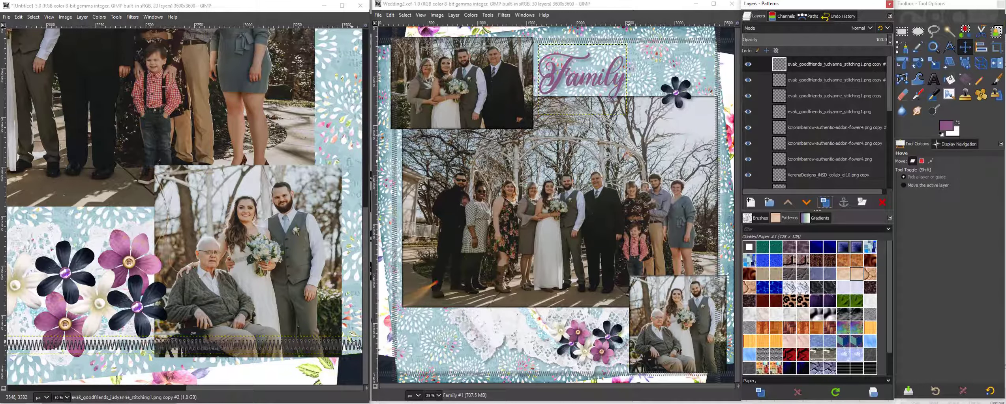
# - Move the topmost stitching copy up the page so it runs across the blue paper and the small family photo near their upper edges
pyautogui.moveTo(352, 340); pyautogui.dragTo(329, 30)
pyautogui.moveTo(364, 350); pyautogui.dragTo(358, 173)
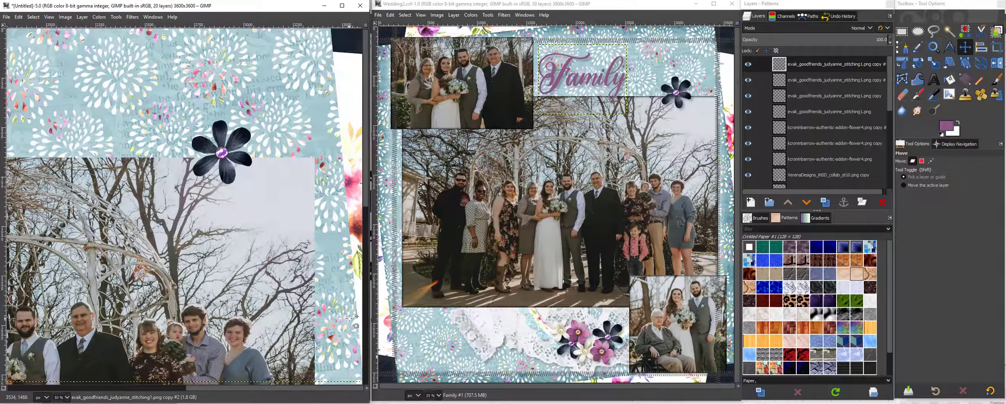
pyautogui.scroll(-3, 353, 317)
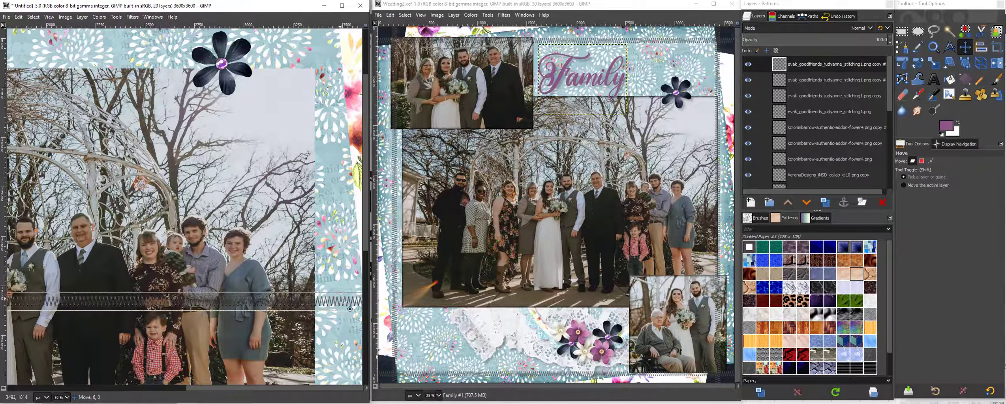
pyautogui.moveTo(347, 304); pyautogui.dragTo(337, 39)
pyautogui.scroll(3, 335, 202)
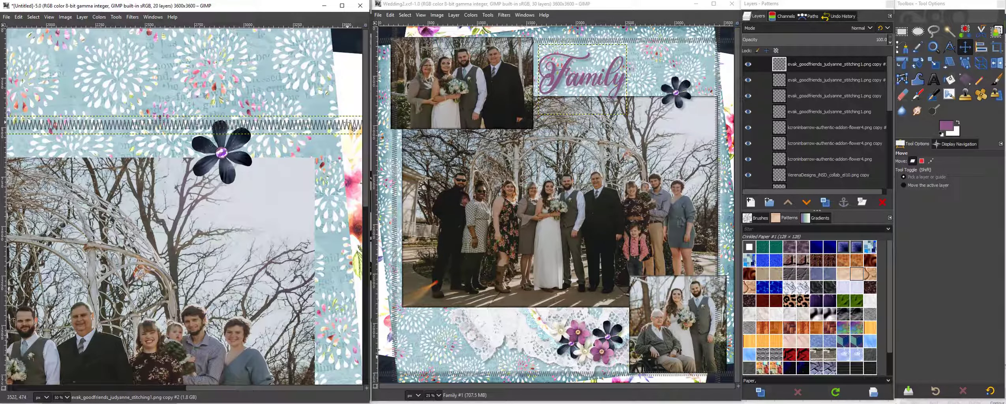
pyautogui.moveTo(354, 128); pyautogui.dragTo(342, 66)
pyautogui.moveTo(215, 387); pyautogui.dragTo(93, 374)
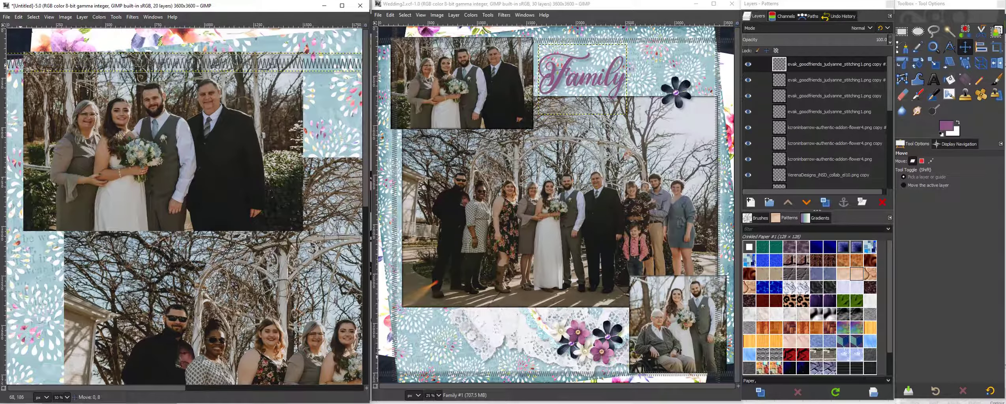
pyautogui.moveTo(26, 70); pyautogui.dragTo(27, 75)
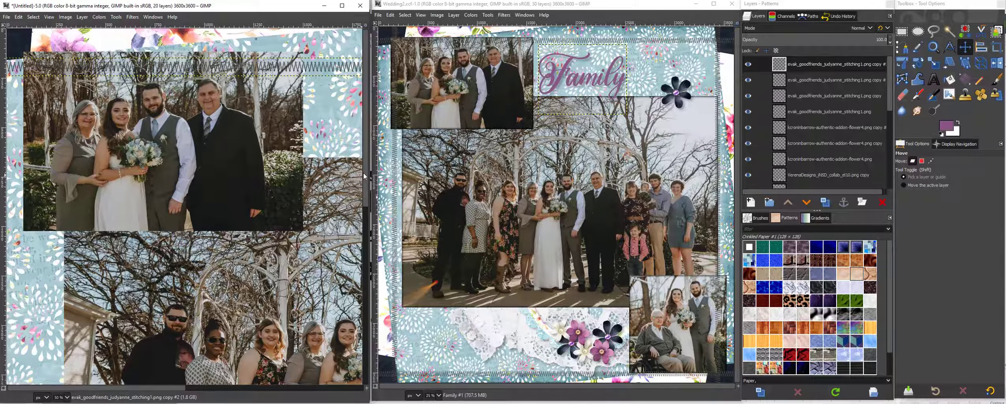
# - Rotate the second evak_goodfriends_judyanne_stitching1.png copy from the top of the layer stack by 90 degrees
pyautogui.scroll(-10, 364, 175)
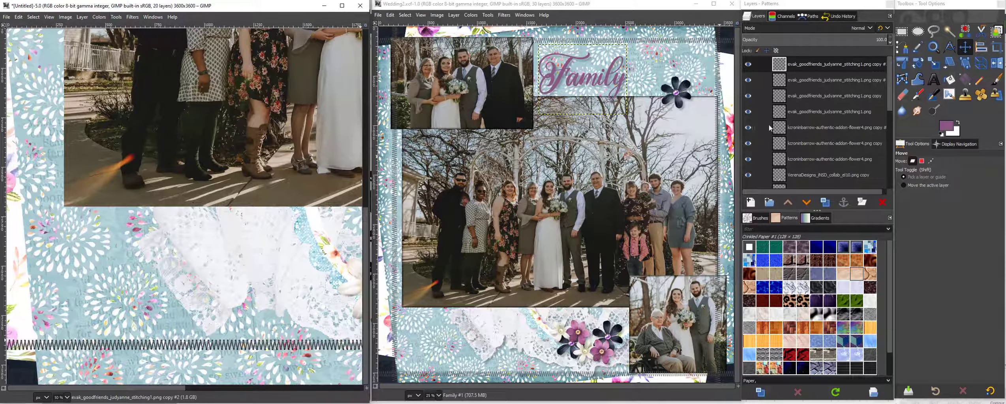
pyautogui.click(820, 80)
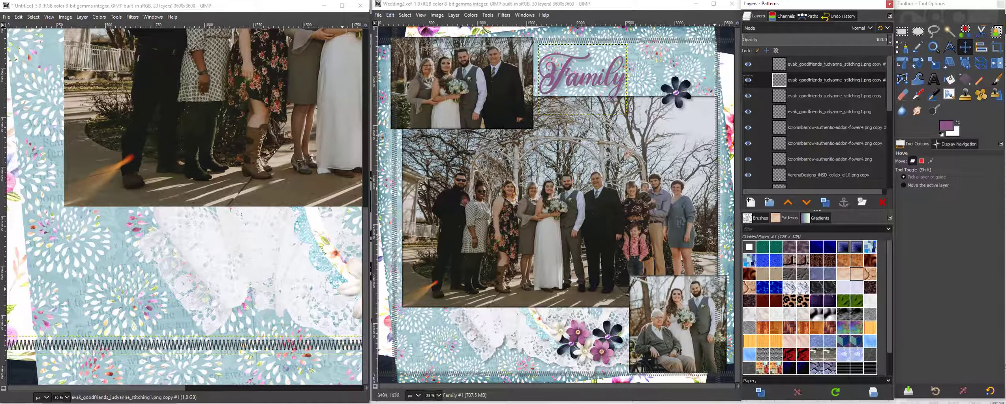
pyautogui.click(918, 62)
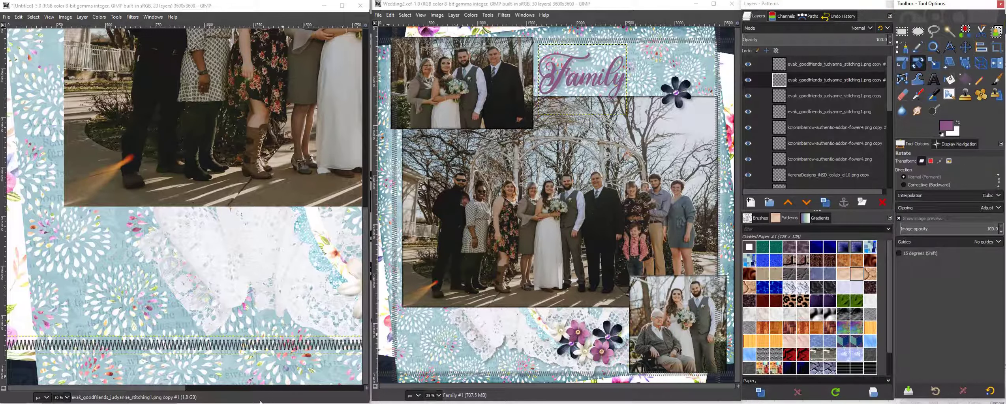
pyautogui.click(289, 350)
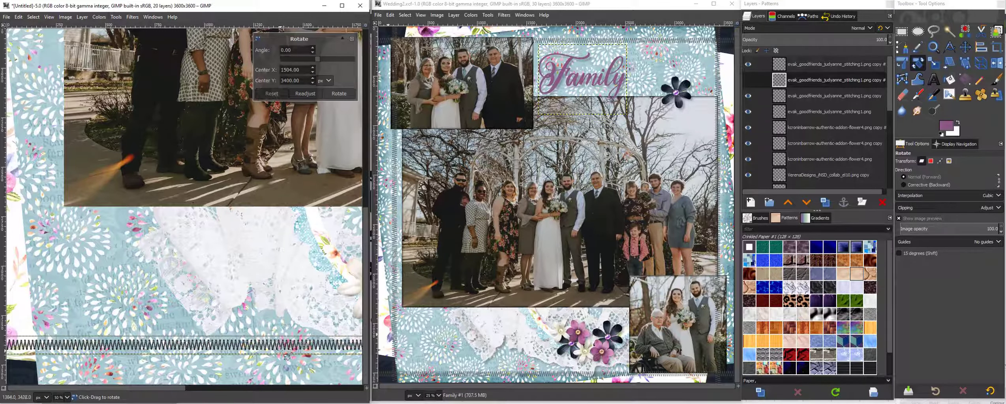
pyautogui.moveTo(301, 52); pyautogui.dragTo(270, 50)
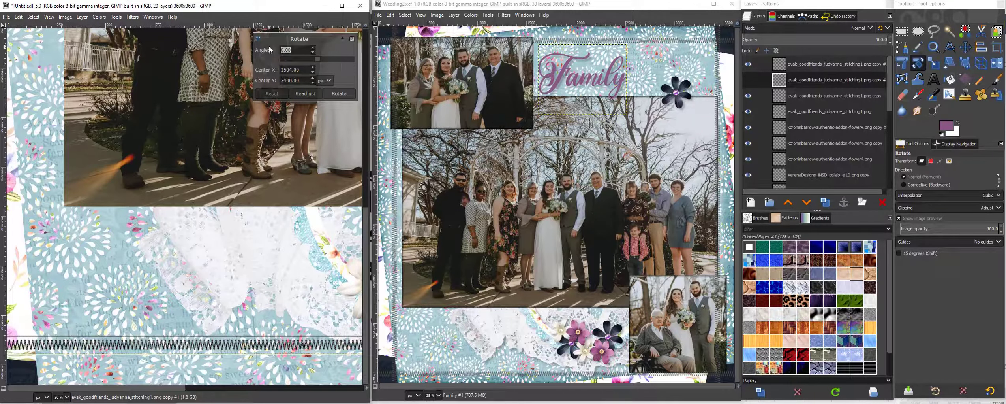
pyautogui.write('90')
pyautogui.click(338, 94)
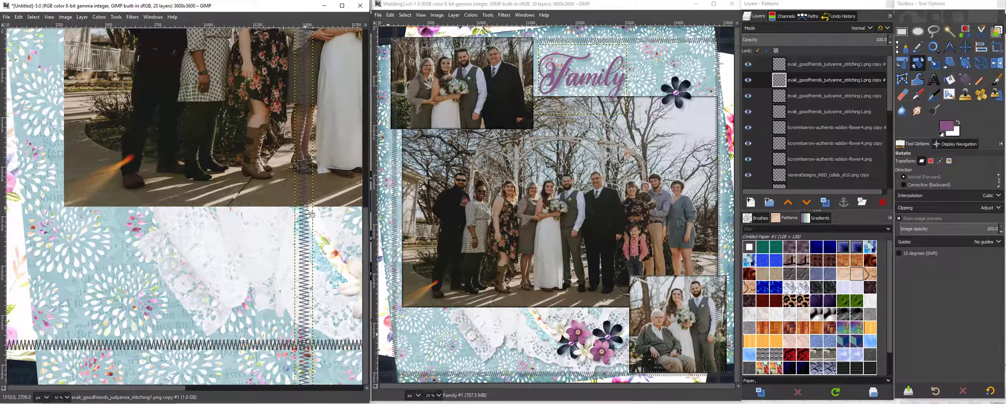
# - Move the vertical stitching copy to the blue paper's left edge, spanning from the upper stitching row to the lower one
pyautogui.press('m')
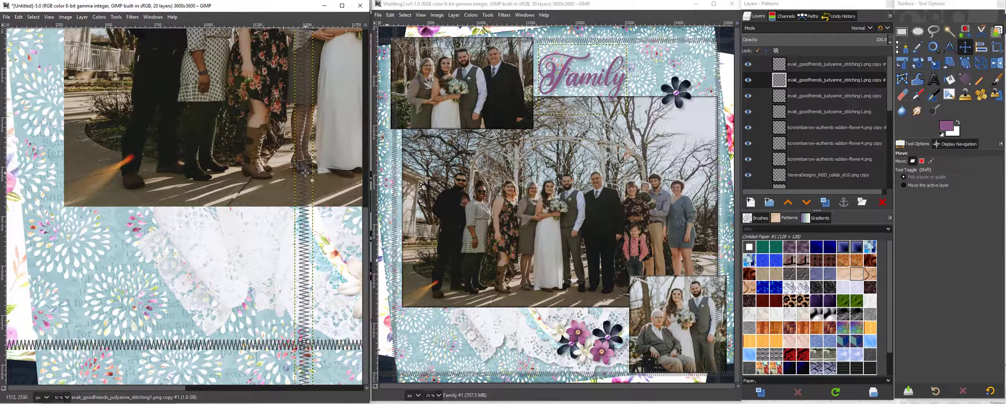
pyautogui.click(306, 216)
pyautogui.moveTo(306, 216); pyautogui.dragTo(49, 174)
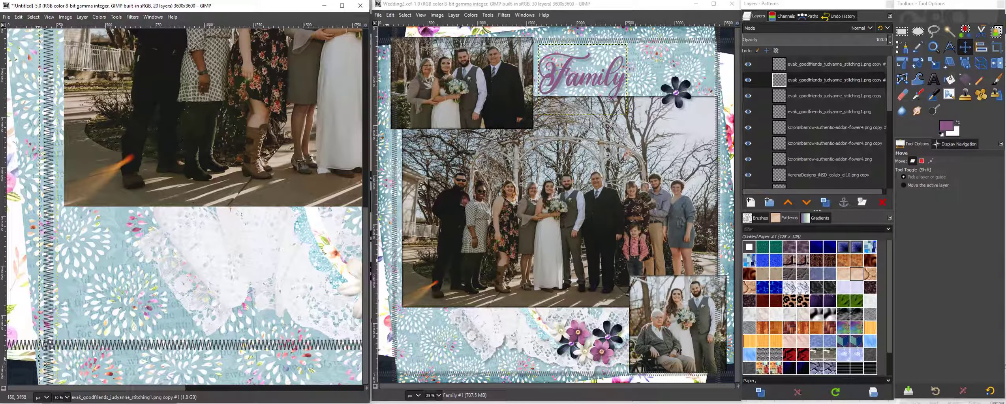
pyautogui.scroll(10, 188, 338)
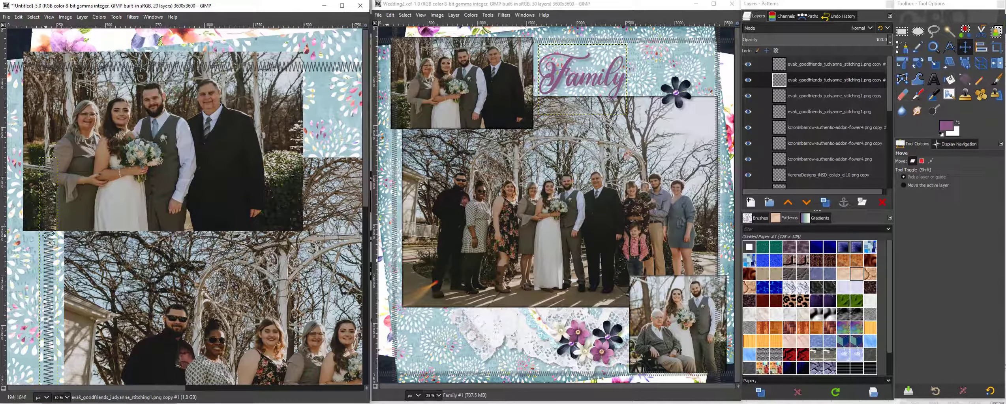
pyautogui.moveTo(45, 234); pyautogui.dragTo(45, 92)
pyautogui.scroll(-10, 150, 266)
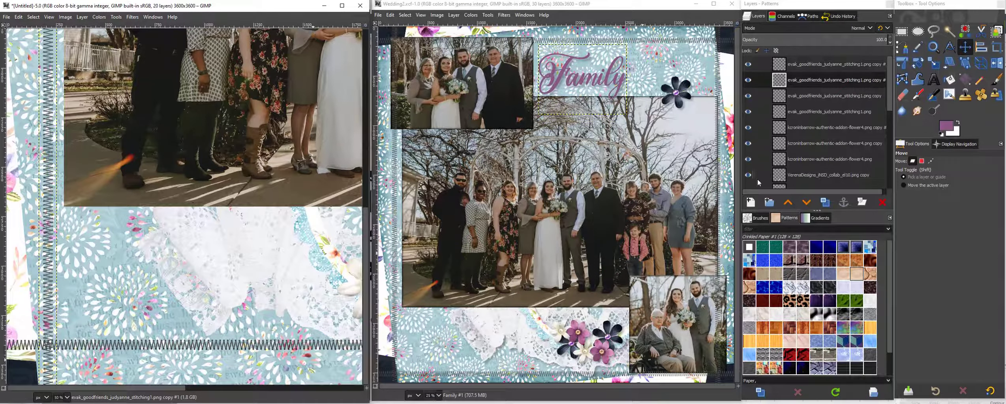
# - Rotate the evak_goodfriends_judyanne_stitching1.png copy layer, still lying across the bottom of the page, by 90 degrees
pyautogui.click(814, 95)
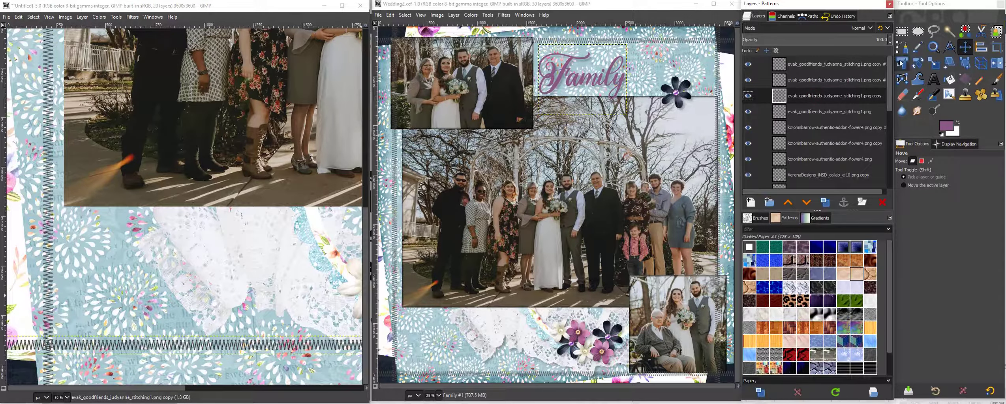
pyautogui.click(917, 63)
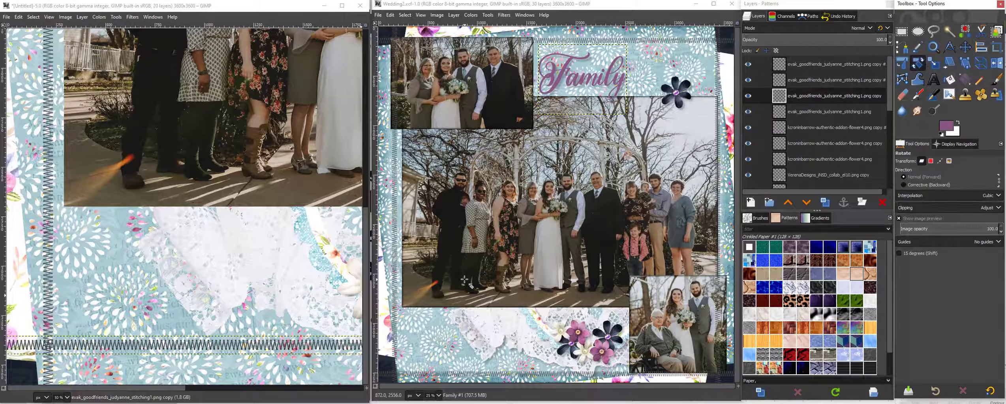
pyautogui.click(237, 345)
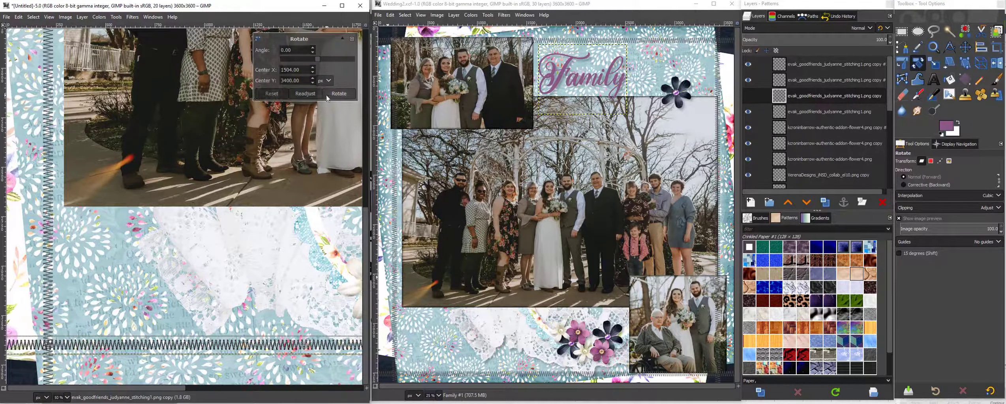
pyautogui.moveTo(302, 50); pyautogui.dragTo(273, 50)
pyautogui.write('90')
pyautogui.click(339, 93)
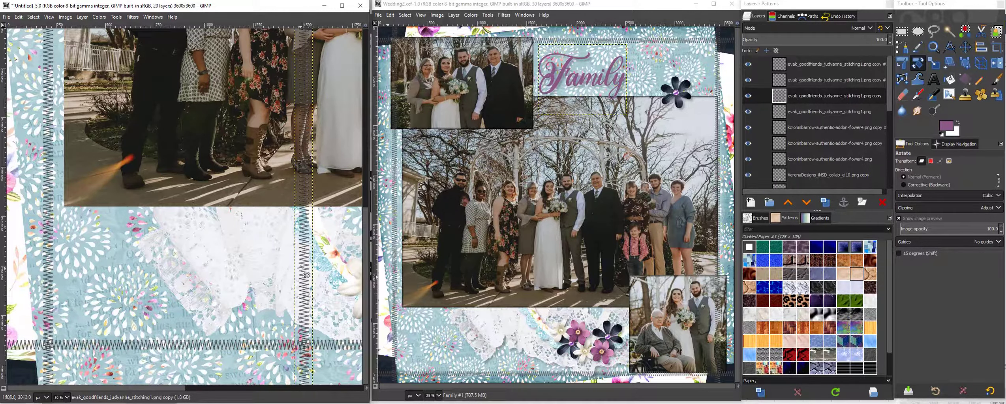
# - Move the newly rotated stitching copy to the blue paper's right edge, spanning from the upper stitching row to the lower one
pyautogui.press('m')
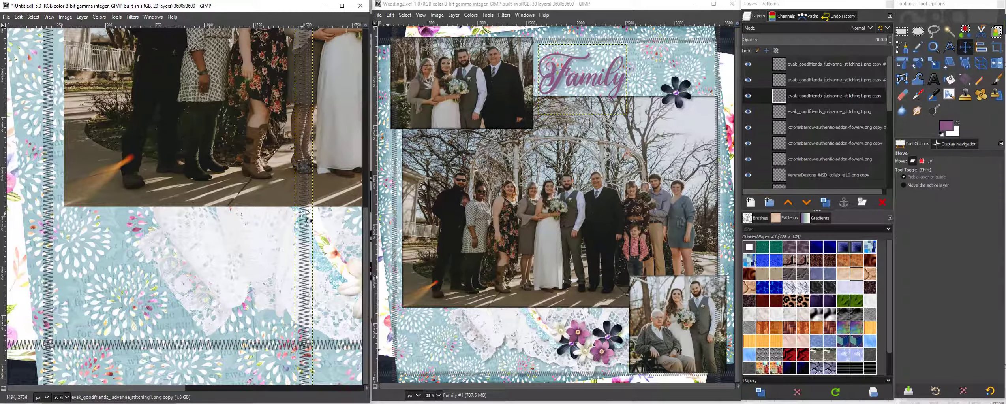
pyautogui.click(304, 214)
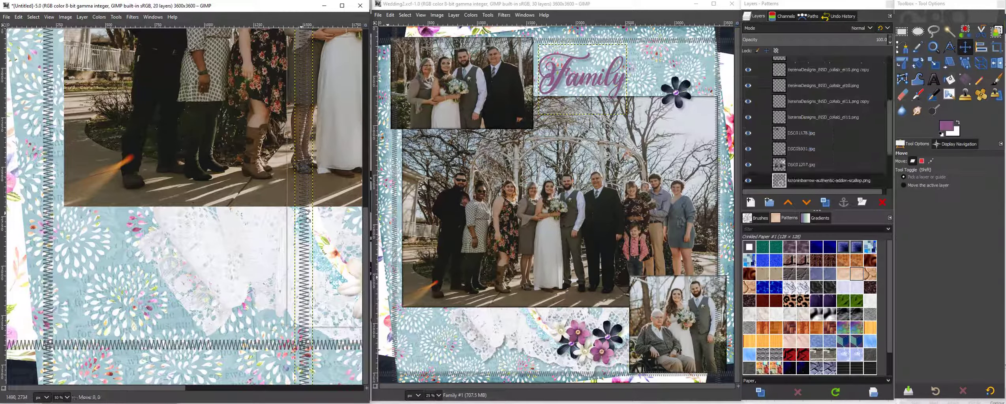
pyautogui.click(304, 215)
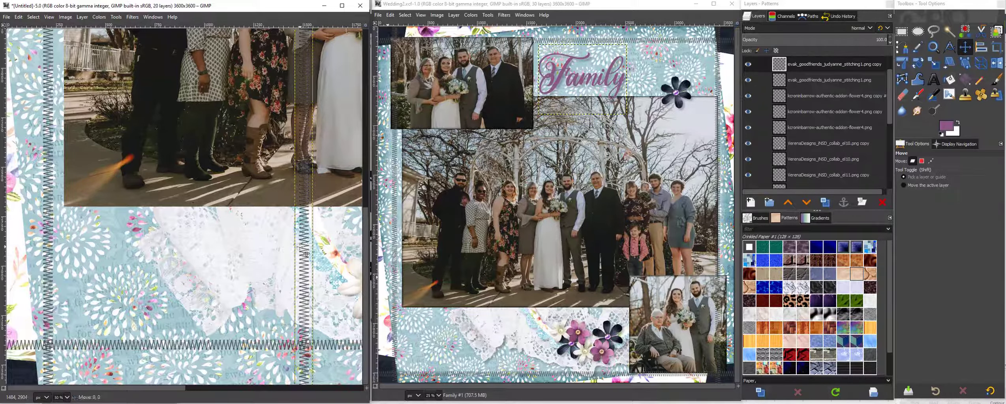
pyautogui.moveTo(304, 245); pyautogui.dragTo(344, 262)
pyautogui.moveTo(174, 388); pyautogui.dragTo(309, 389)
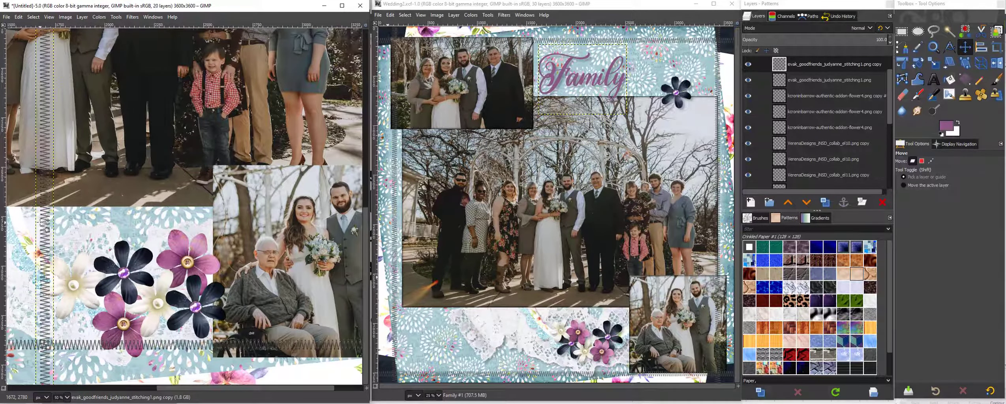
pyautogui.moveTo(47, 228); pyautogui.dragTo(332, 251)
pyautogui.scroll(5, 365, 242)
pyautogui.scroll(6, 365, 242)
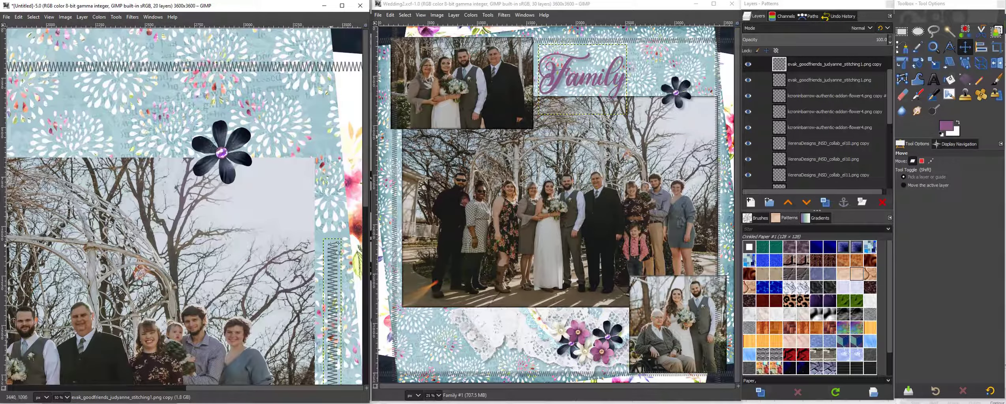
pyautogui.moveTo(336, 251); pyautogui.dragTo(327, 32)
pyautogui.scroll(-10, 330, 311)
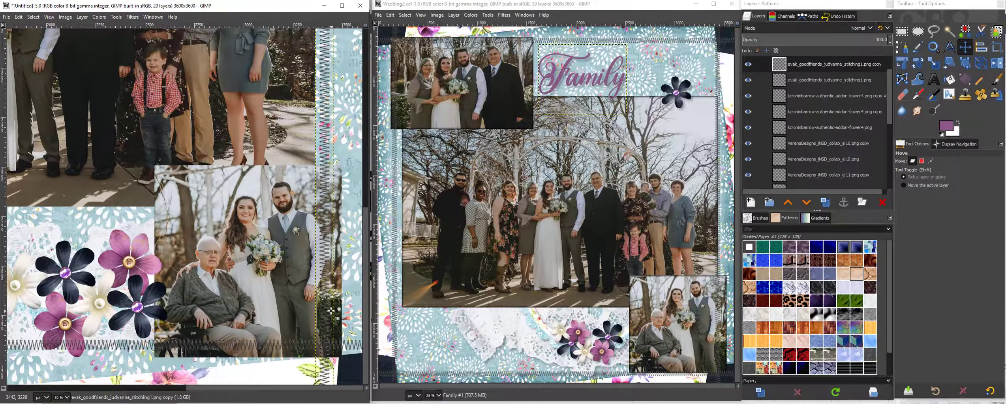
pyautogui.scroll(7, 331, 310)
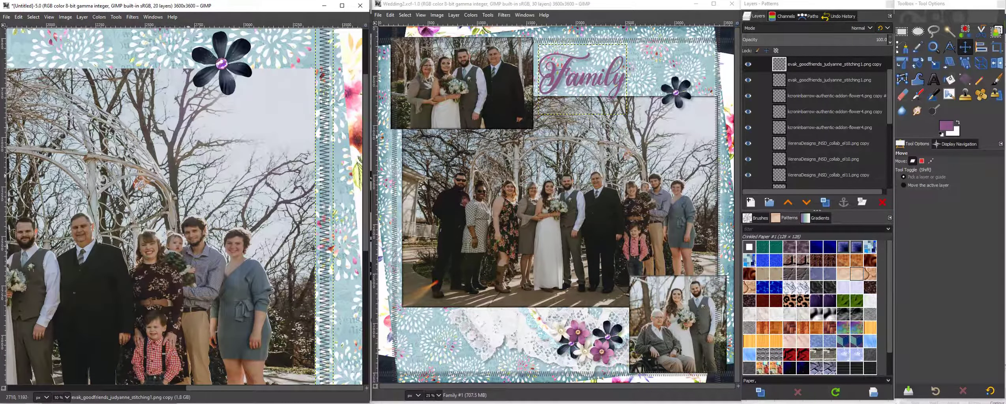
# - Shift the large group photo DSC01207.jpg about 46 px to the right, towards the vertical stitching
pyautogui.click(160, 175)
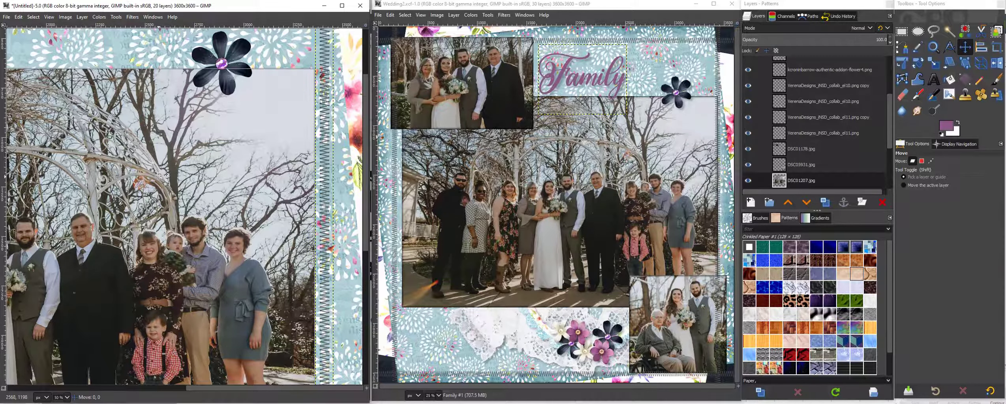
pyautogui.moveTo(159, 176); pyautogui.dragTo(168, 175)
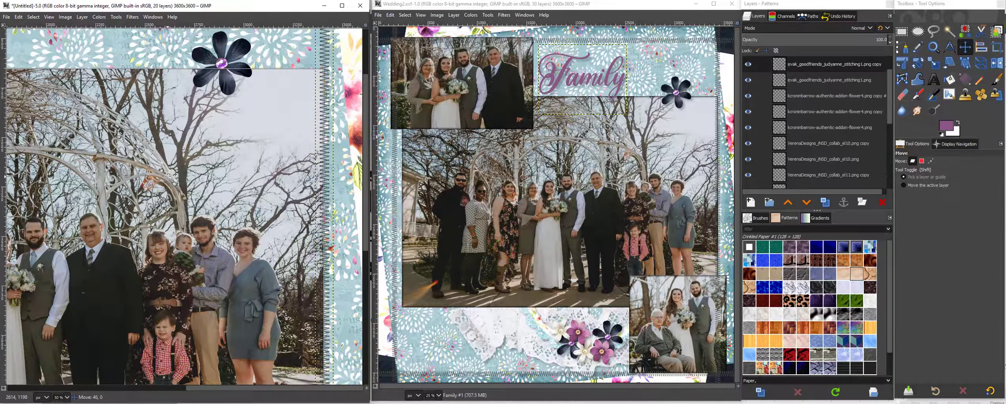
pyautogui.scroll(-6, 178, 229)
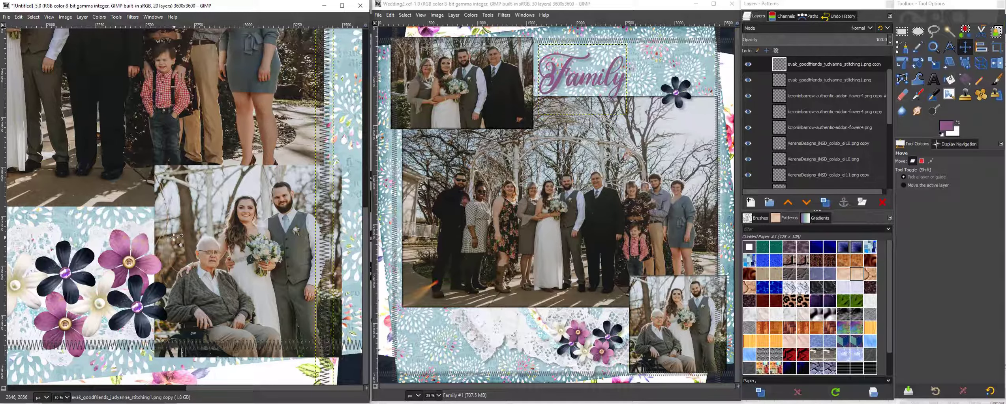
pyautogui.scroll(6, 174, 237)
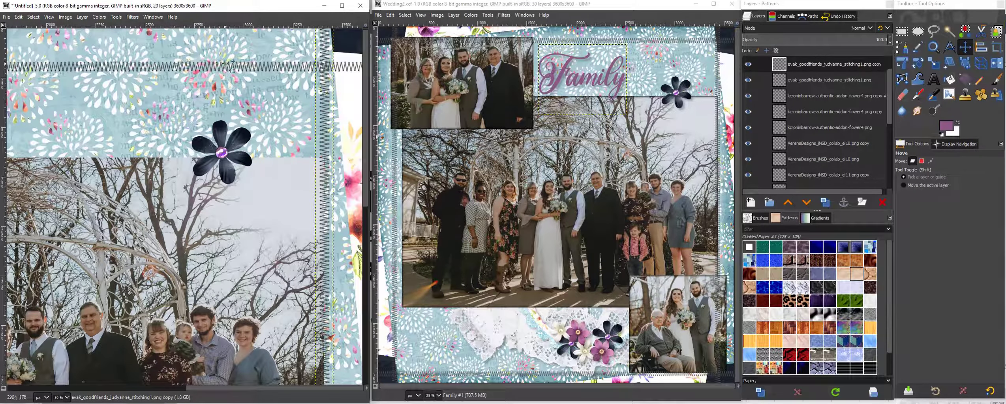
# - Draw a feathered rectangular selection with rounded corners, about 3424 × 3316 px, just inside the page edges
pyautogui.click(66, 397)
pyautogui.click(62, 369)
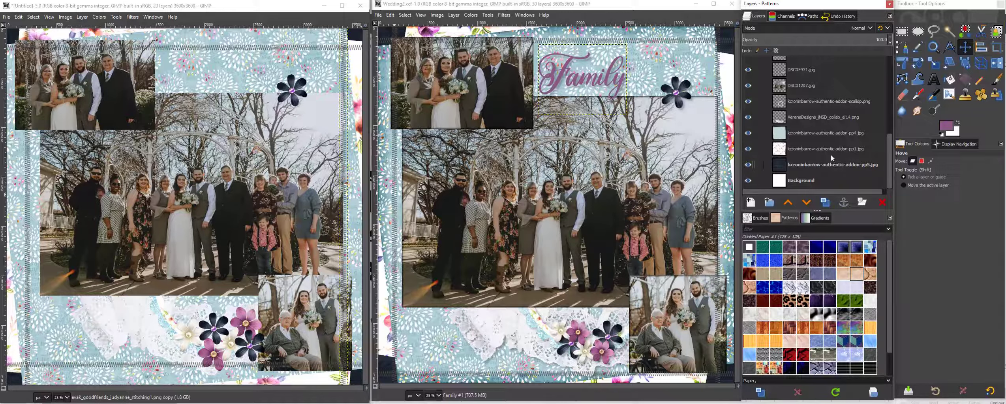
pyautogui.click(904, 33)
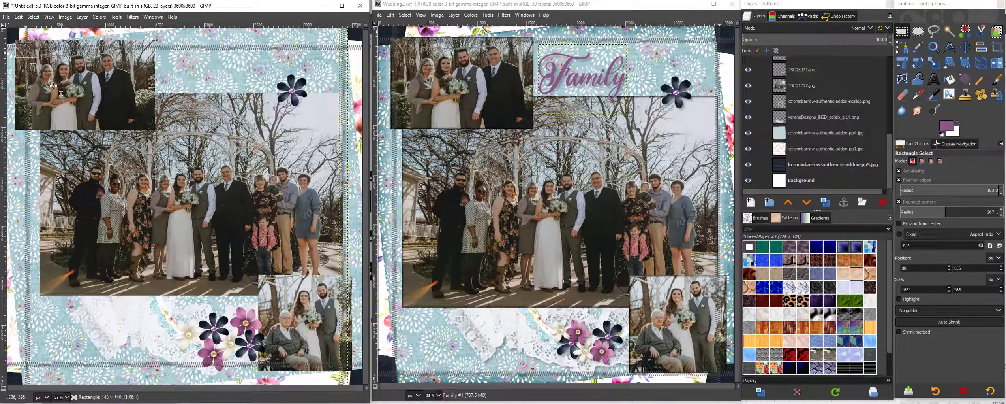
pyautogui.moveTo(16, 43); pyautogui.dragTo(354, 371)
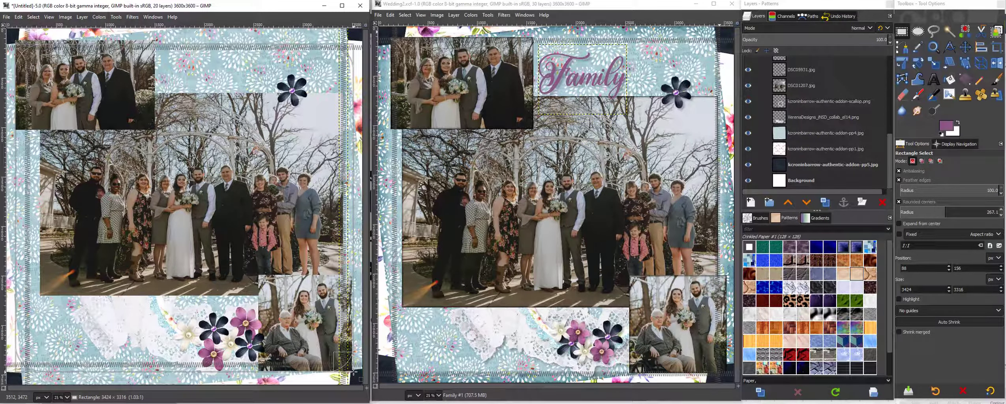
pyautogui.moveTo(353, 372); pyautogui.dragTo(353, 371)
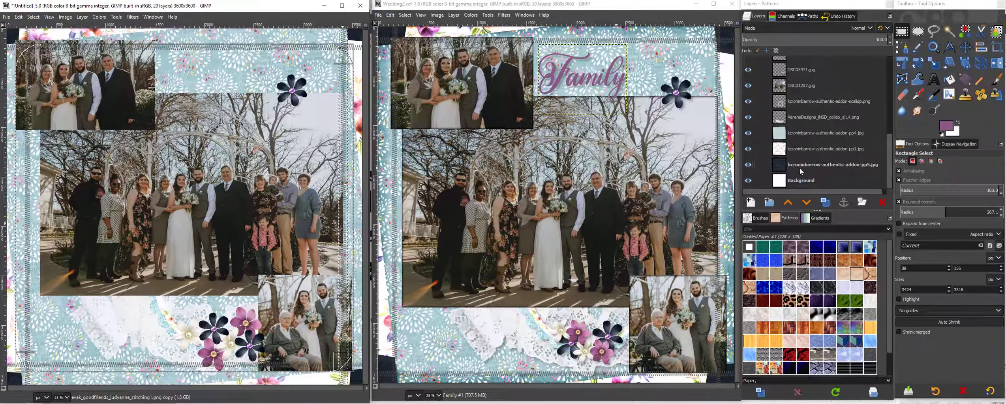
# - Duplicate the dark background paper layer kcroninbarrow-authentic-addon-pp5.jpg and set the copy's blend mode to Multiply
pyautogui.click(814, 164)
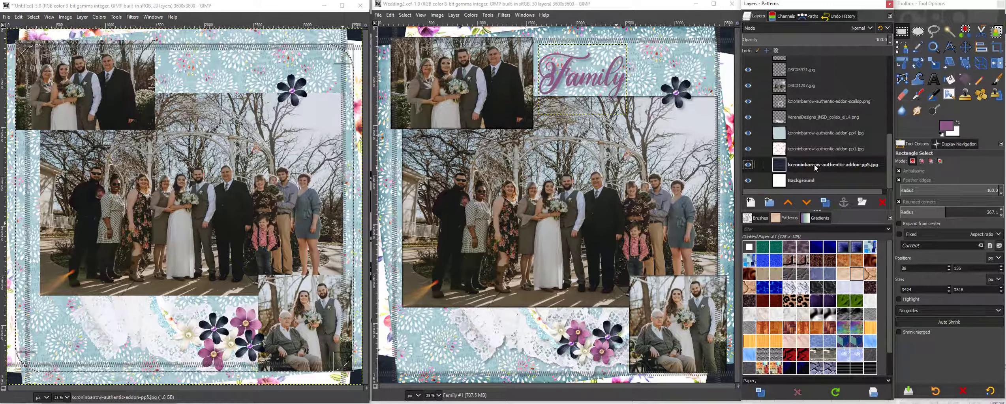
pyautogui.click(830, 202)
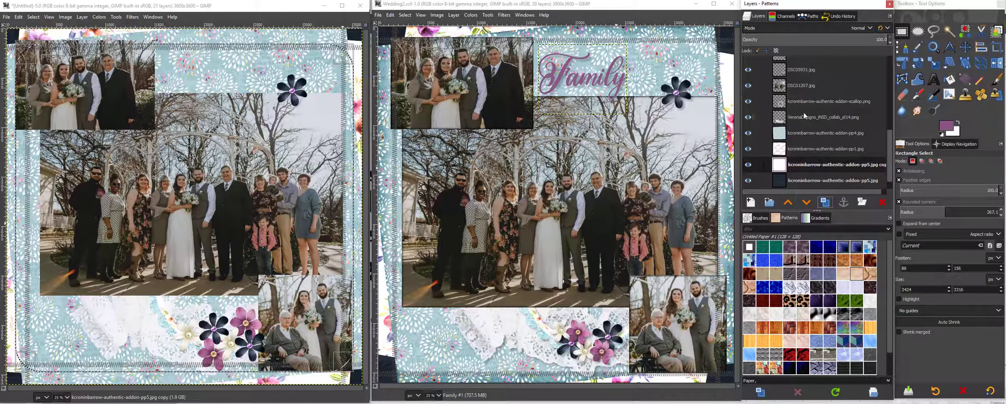
pyautogui.click(789, 28)
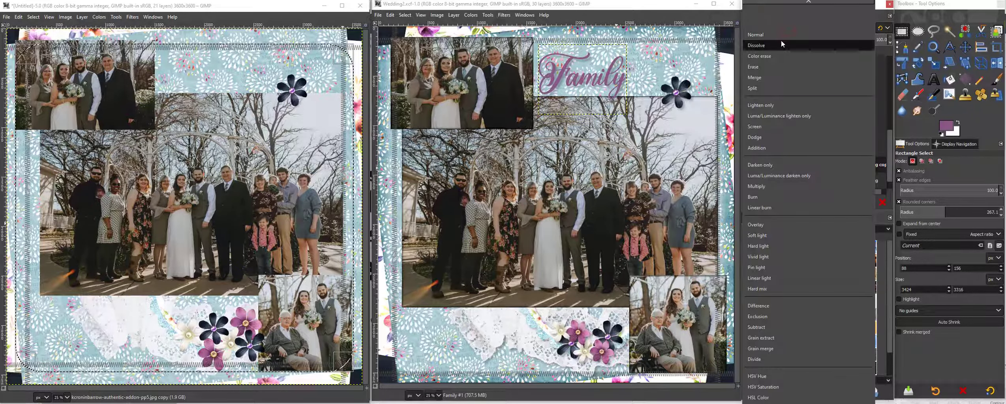
pyautogui.click(756, 186)
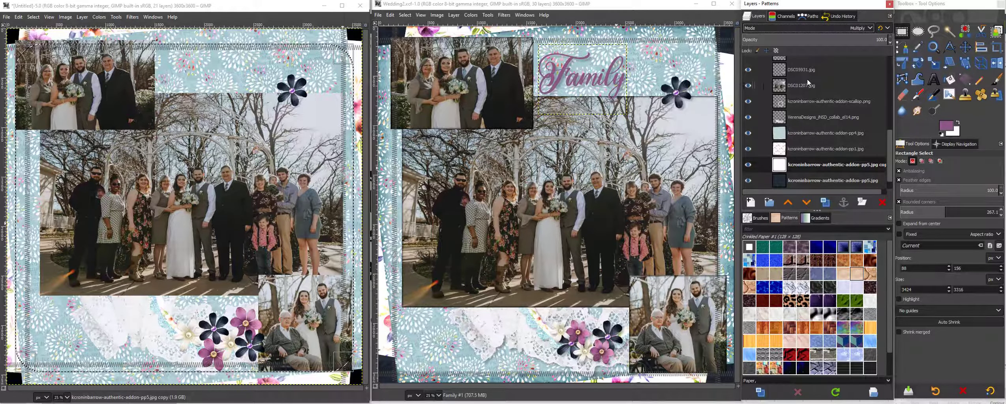
# - Duplicate the floral paper layer kcroninbarrow-authentic-addon-pp1.jpg, delete the selected centre from the copy and set its blend mode to Multiply
pyautogui.click(808, 151)
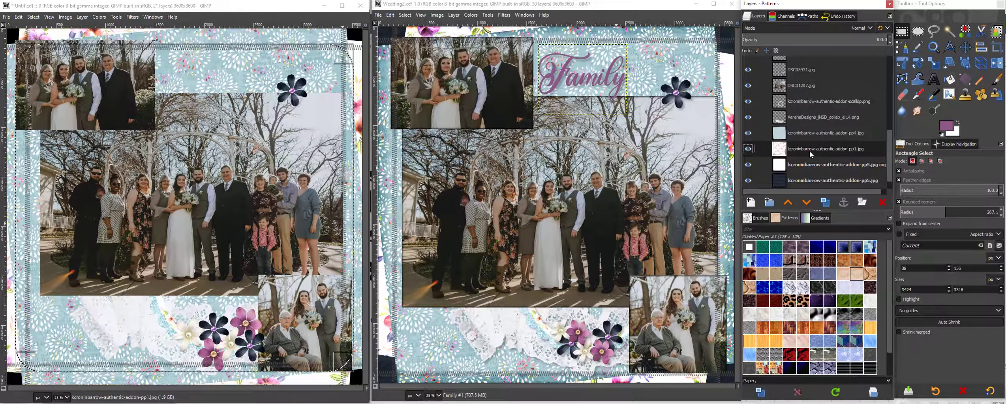
pyautogui.click(827, 204)
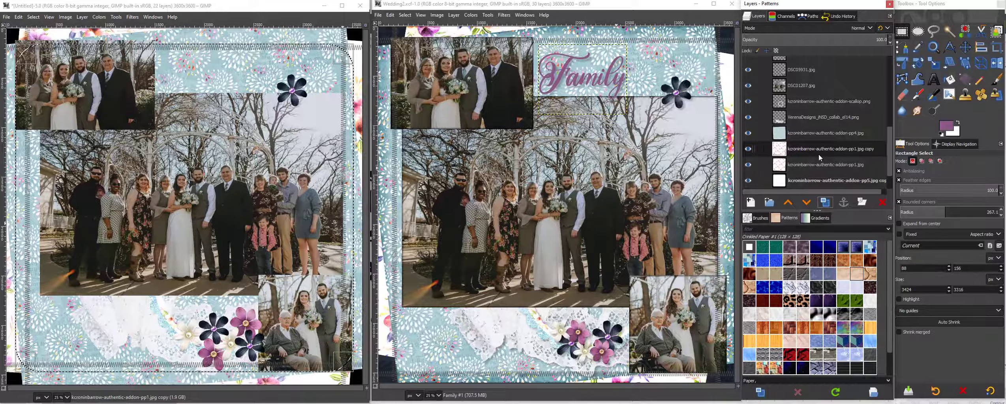
pyautogui.press('Delete')
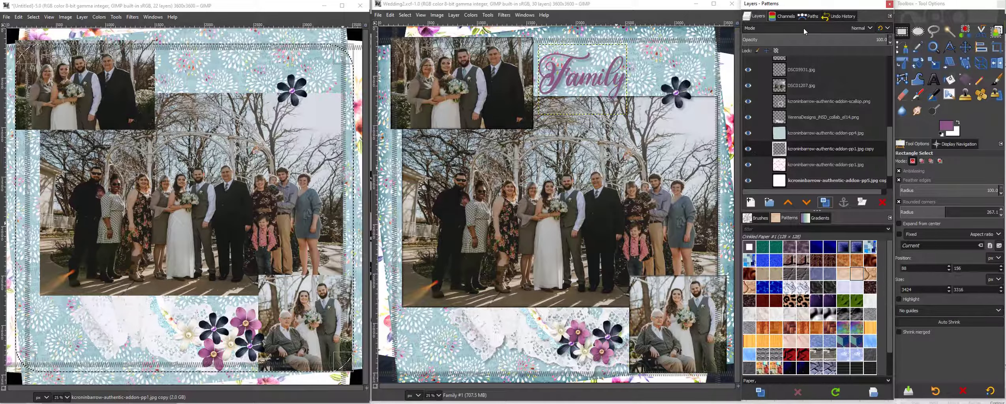
pyautogui.click(803, 28)
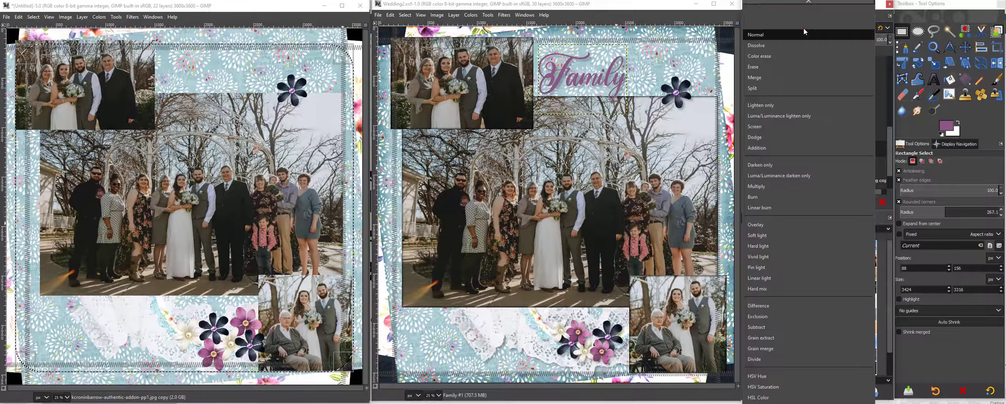
pyautogui.click(763, 186)
# - Duplicate the blue paper layer kcroninbarrow-authentic-addon-pp4.jpg, delete the selected centre from the copy and set its blend mode to Multiply
pyautogui.click(807, 129)
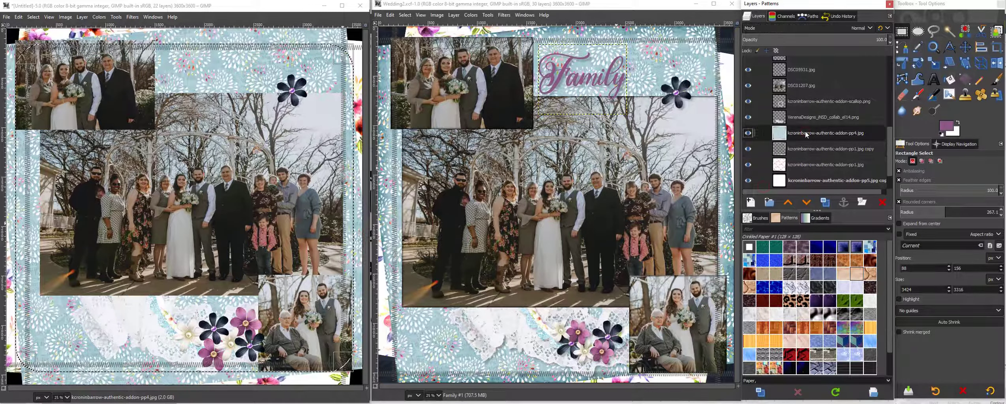
pyautogui.click(826, 202)
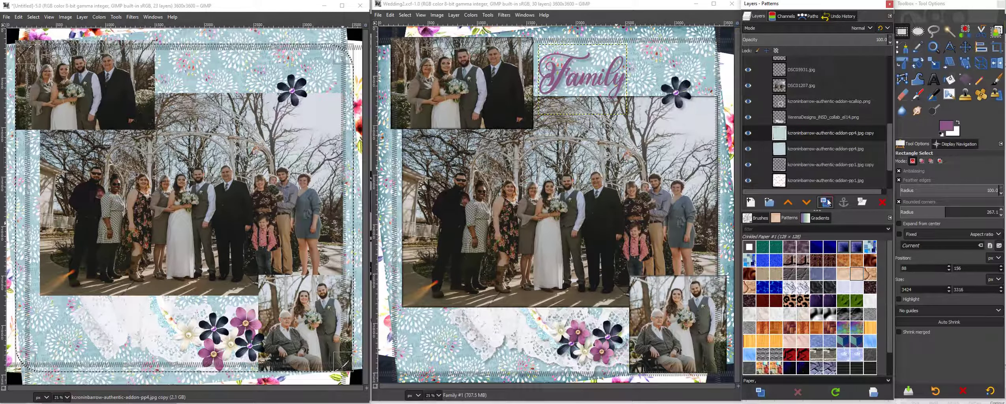
pyautogui.click(799, 28)
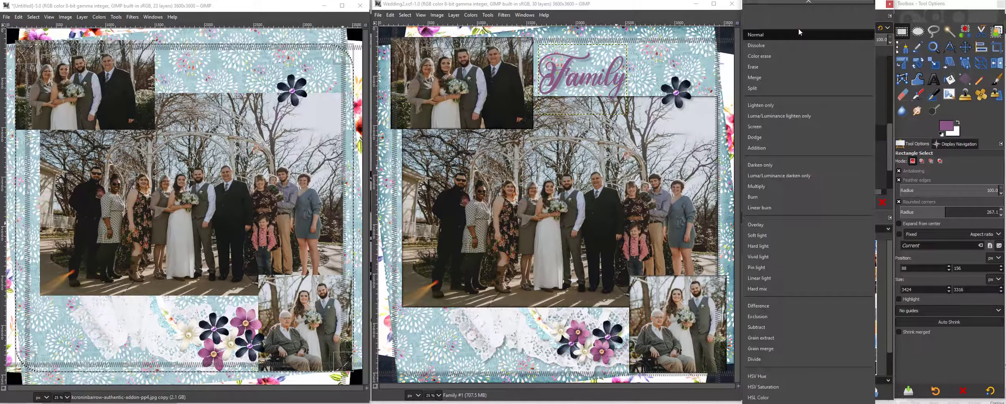
pyautogui.click(765, 187)
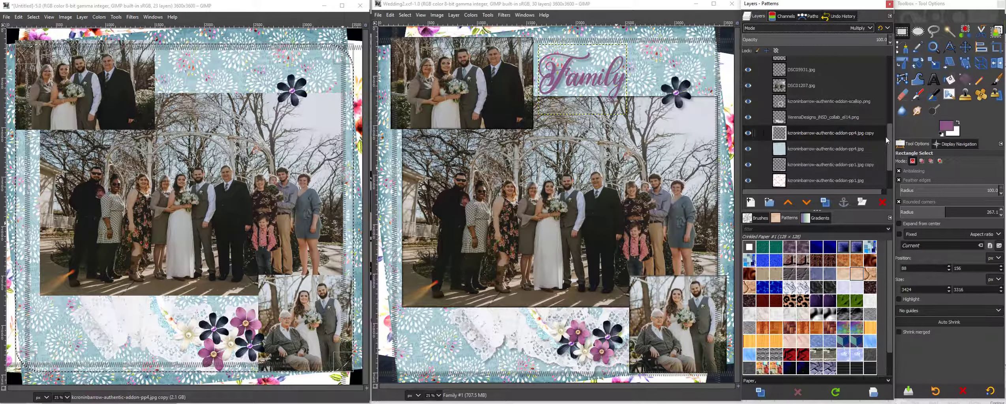
# - Lower the opacity of the dark paper copy kcroninbarrow-authentic-addon-pp5.jpg copy to about 17.3 and clear the selection
pyautogui.scroll(-3, 849, 142)
pyautogui.click(816, 149)
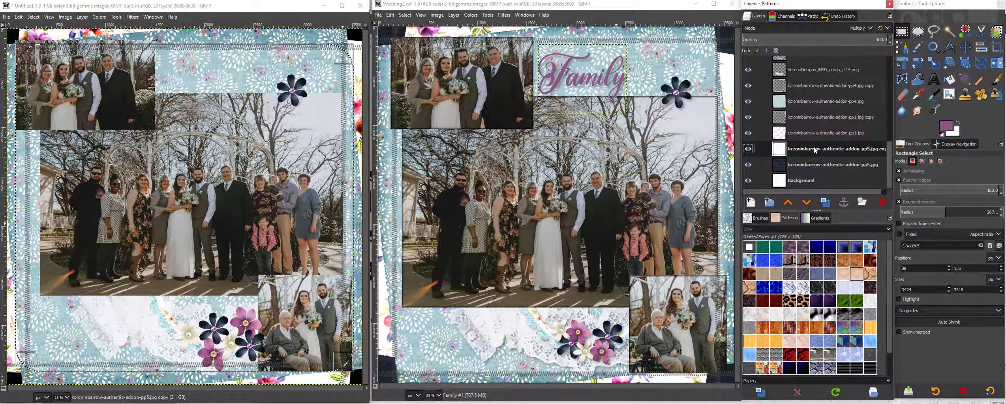
pyautogui.moveTo(834, 40); pyautogui.dragTo(829, 40)
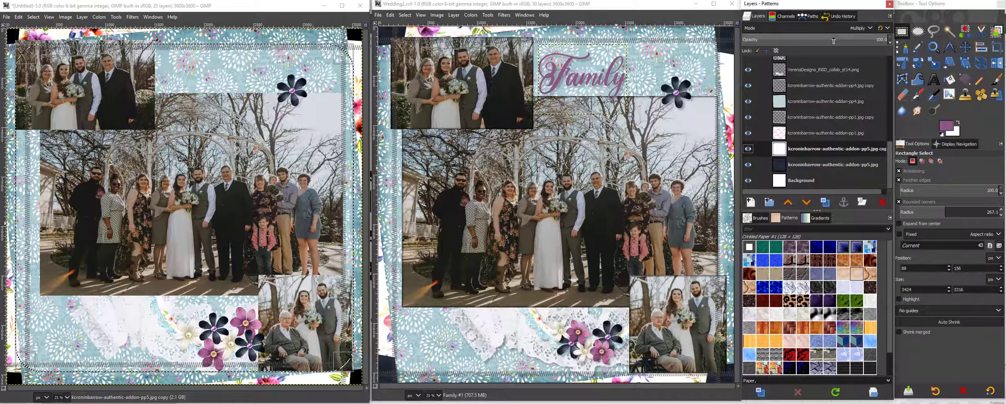
pyautogui.click(821, 41)
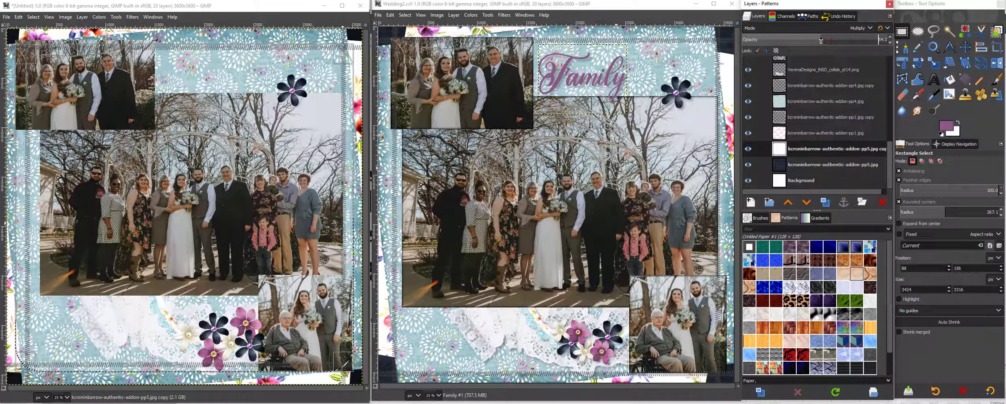
pyautogui.moveTo(795, 40); pyautogui.dragTo(776, 40)
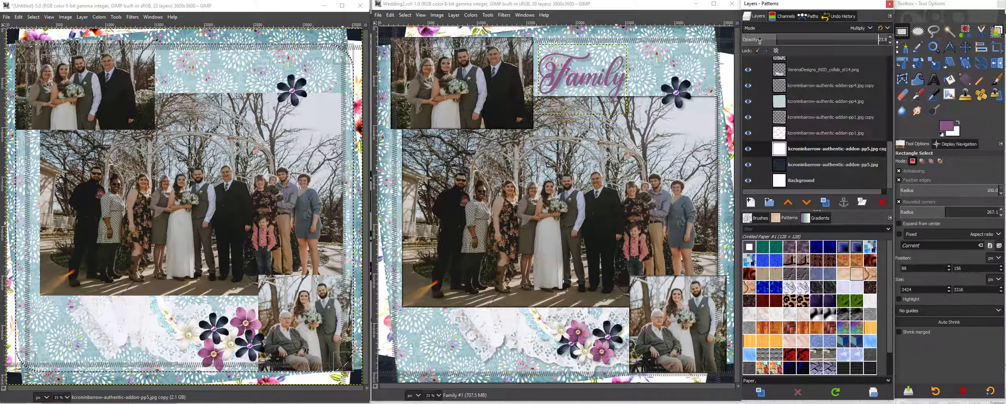
pyautogui.click(767, 40)
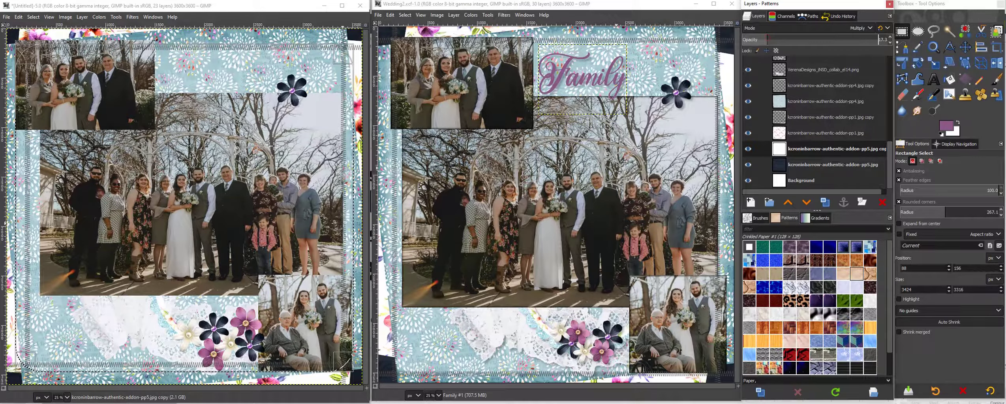
pyautogui.click(36, 17)
pyautogui.click(43, 35)
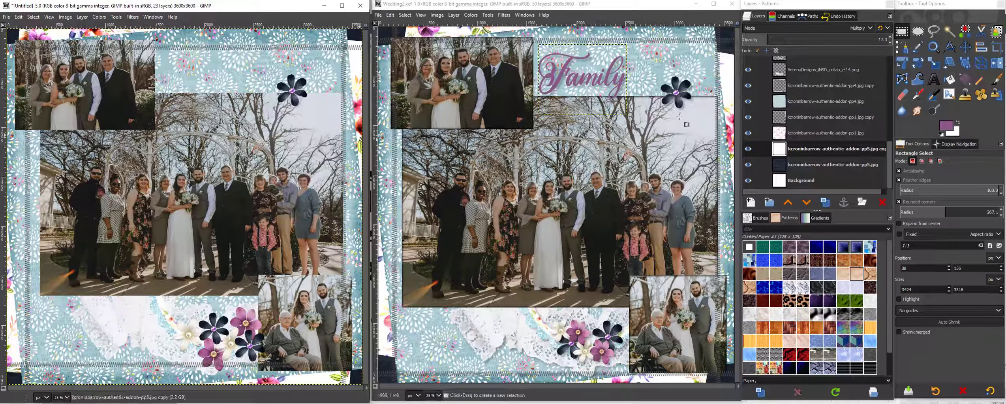
# - Duplicate the original floral paper layer kcroninbarrow-authentic-addon-pp1.jpg again and select the new copy's outline from its alpha
pyautogui.click(818, 133)
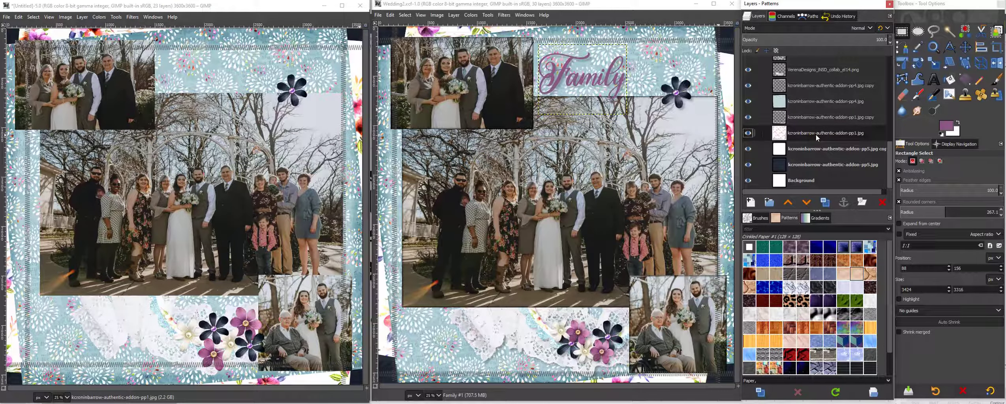
pyautogui.click(825, 202)
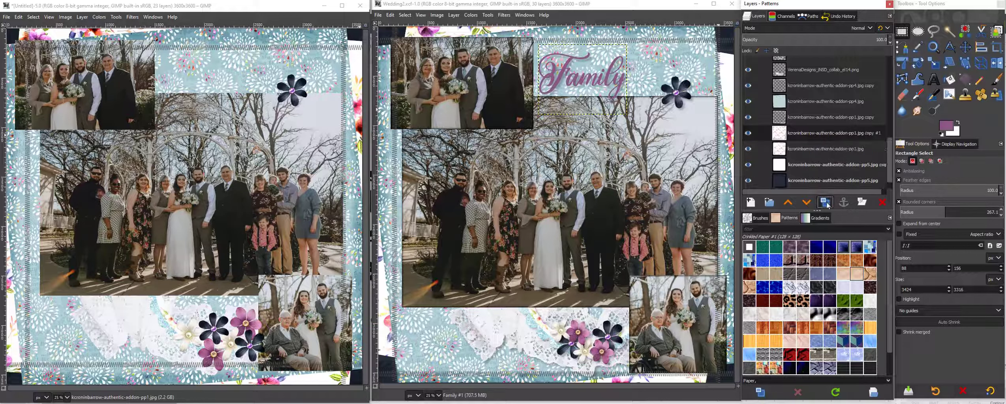
pyautogui.rightClick(814, 134)
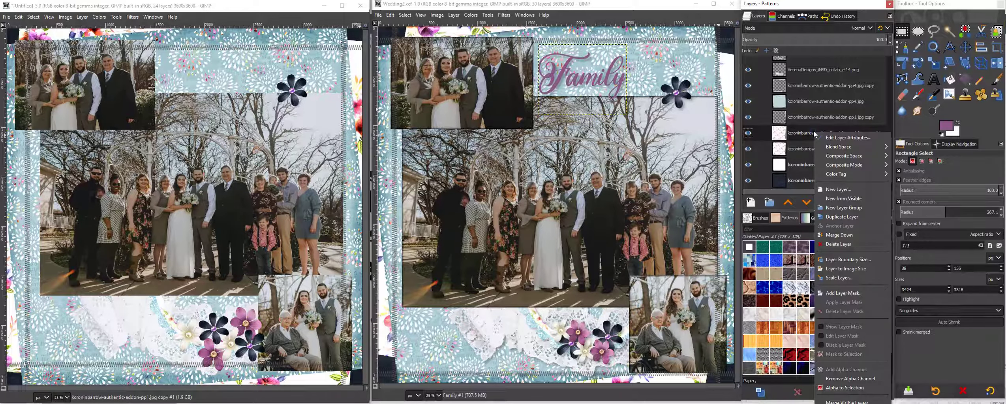
pyautogui.click(860, 392)
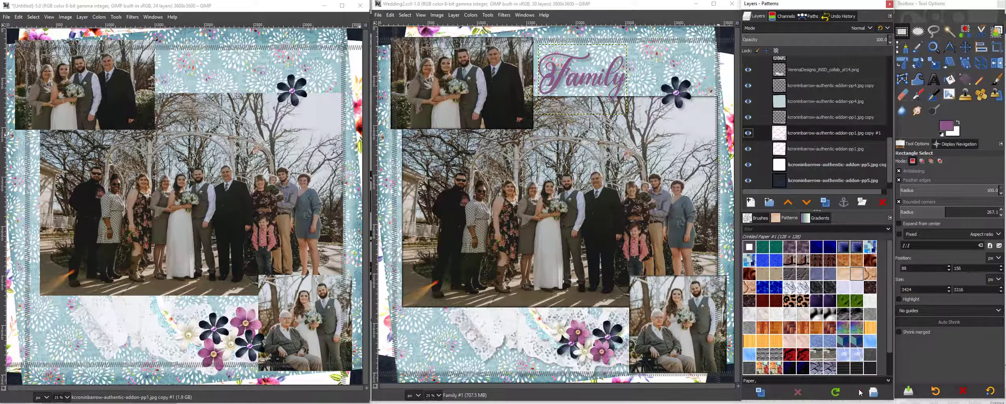
# - Feather the floral paper selection by 25 px and shrink it by 10 px
pyautogui.click(34, 17)
pyautogui.click(48, 99)
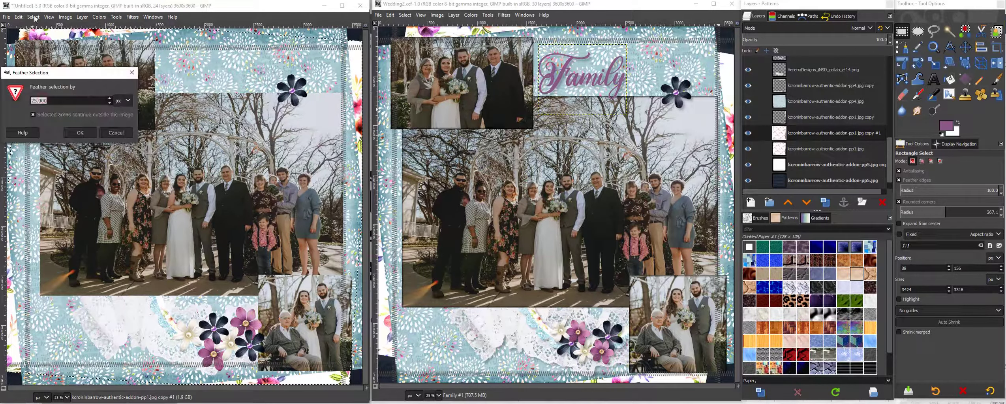
pyautogui.click(88, 132)
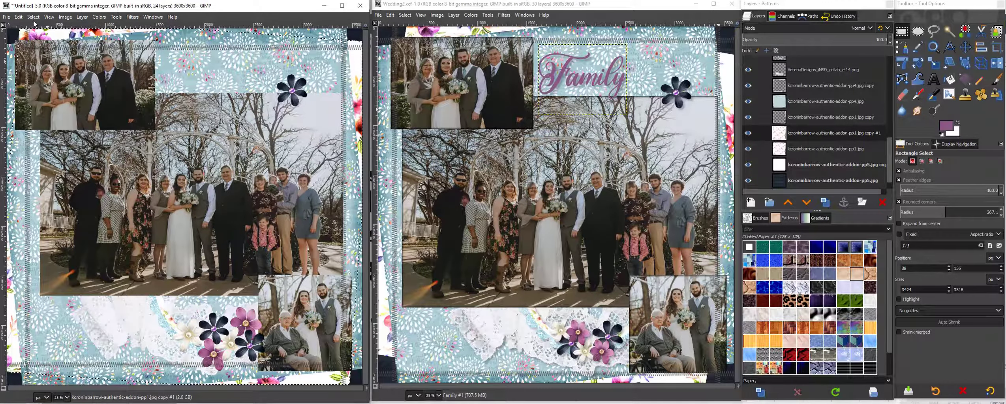
pyautogui.click(34, 17)
pyautogui.click(48, 121)
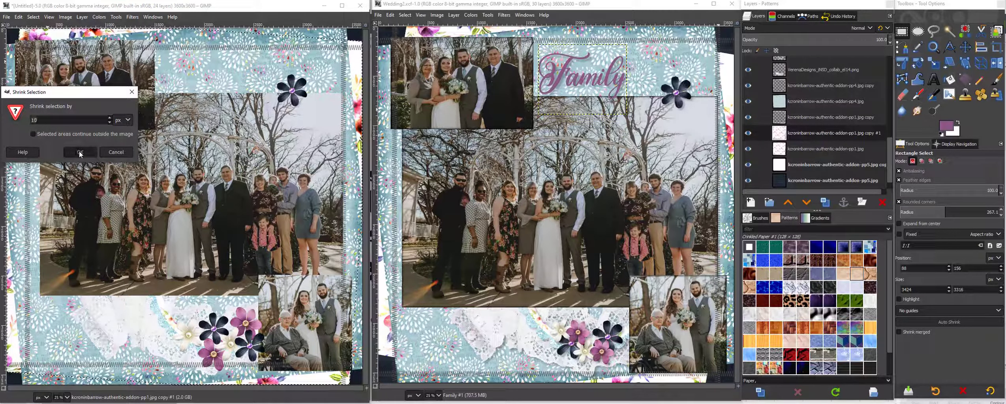
pyautogui.click(79, 153)
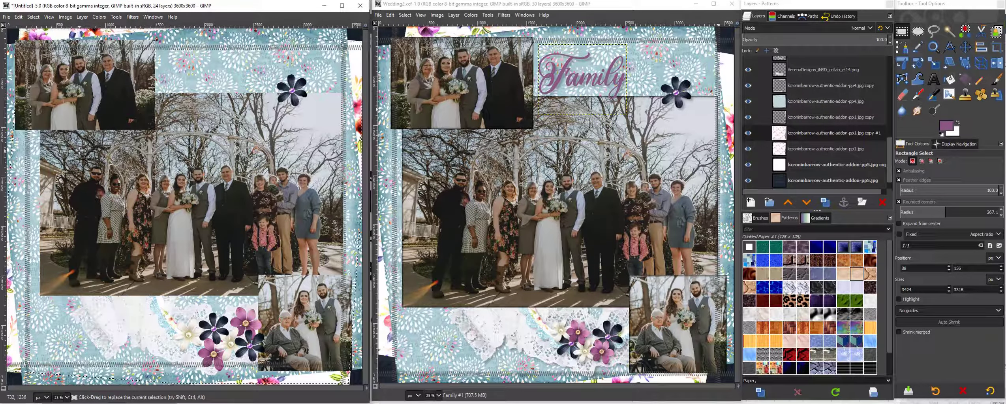
# - Delete the selected interior of the newest floral paper copy and set that copy's blend mode to Multiply
pyautogui.press('Delete')
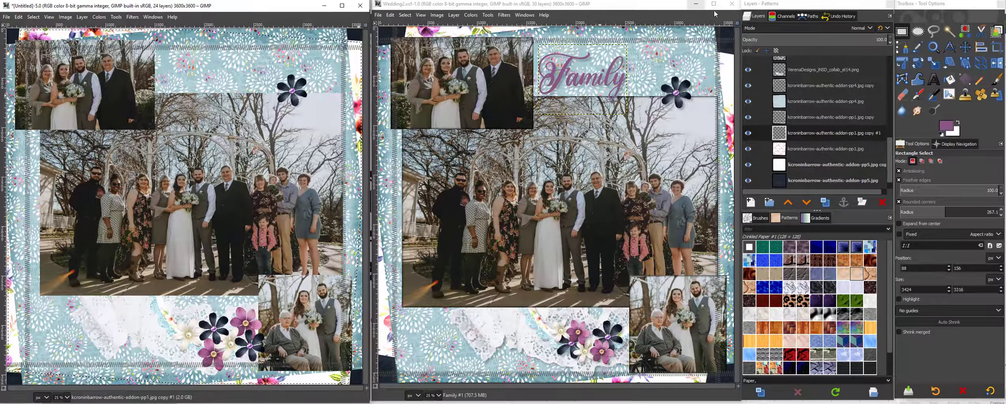
pyautogui.click(796, 30)
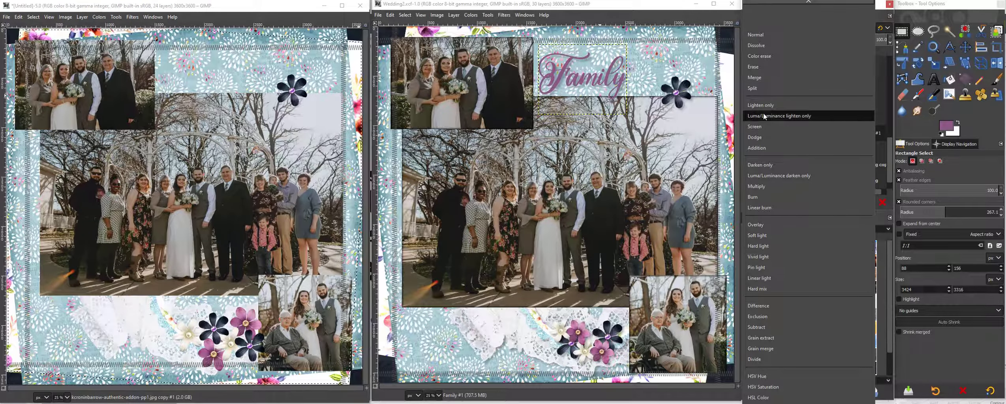
pyautogui.click(767, 186)
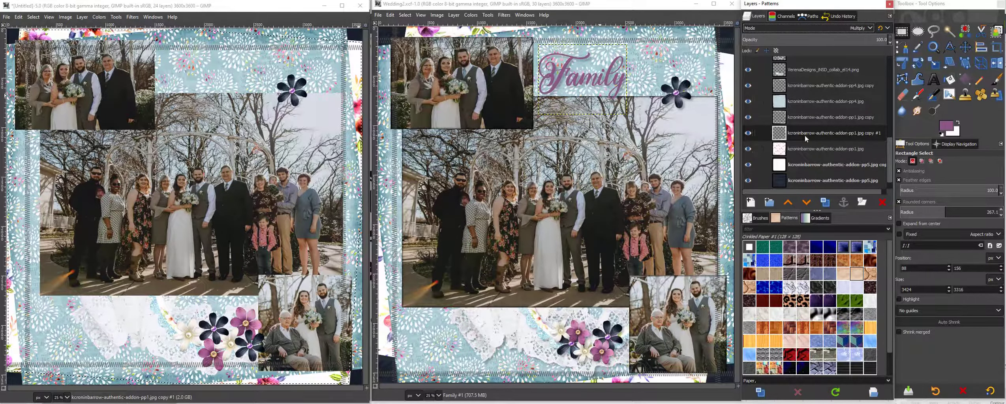
# - Duplicate the original blue paper layer kcroninbarrow-authentic-addon-pp4.jpg again and select the new copy's outline from its alpha
pyautogui.click(813, 102)
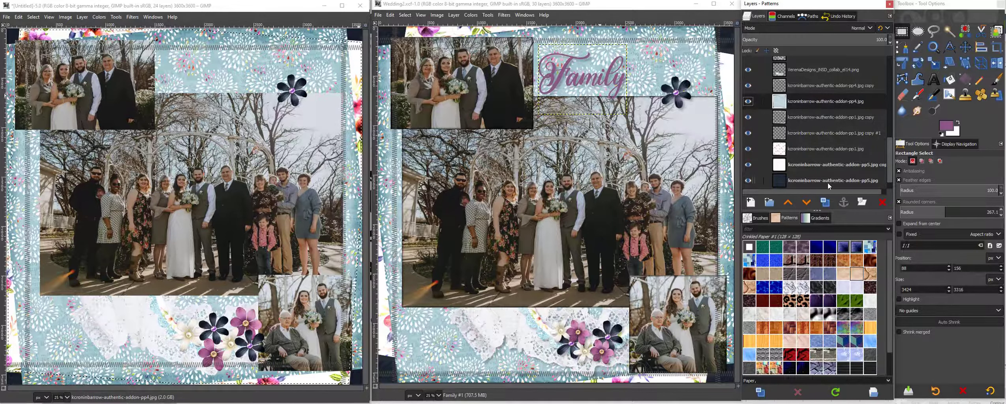
pyautogui.click(825, 203)
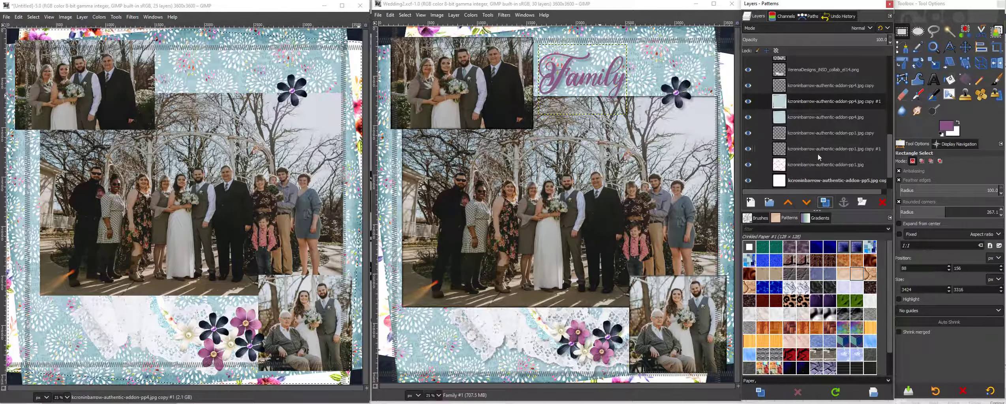
pyautogui.rightClick(810, 100)
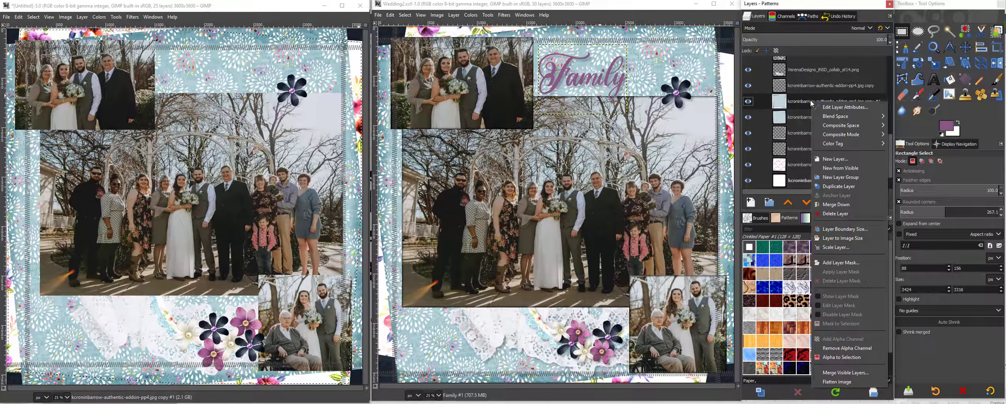
pyautogui.click(841, 357)
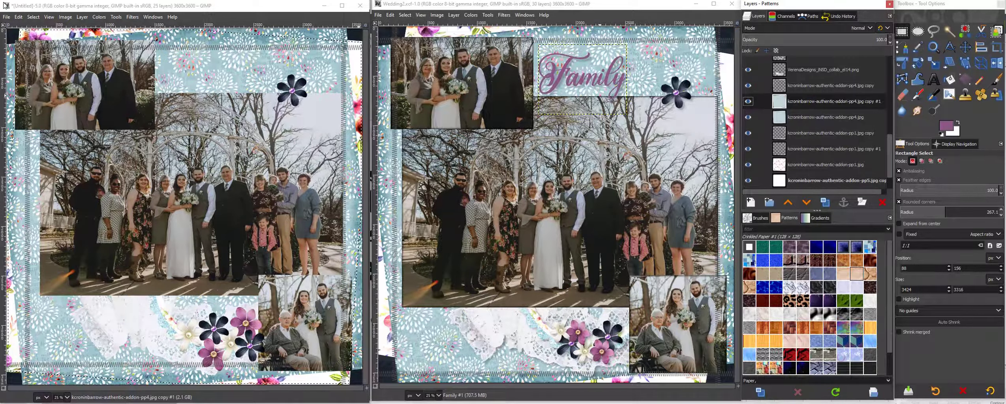
# - Feather and shrink the selection around the newest blue paper copy, keeping the offered amounts
pyautogui.click(33, 17)
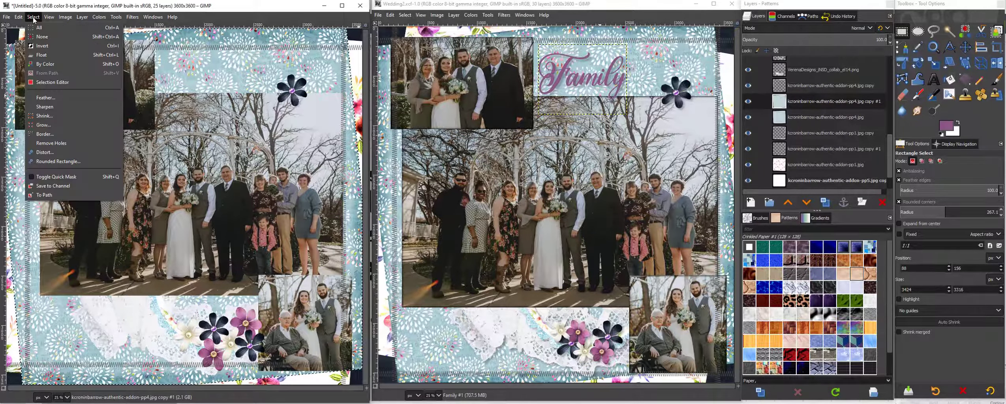
pyautogui.click(50, 97)
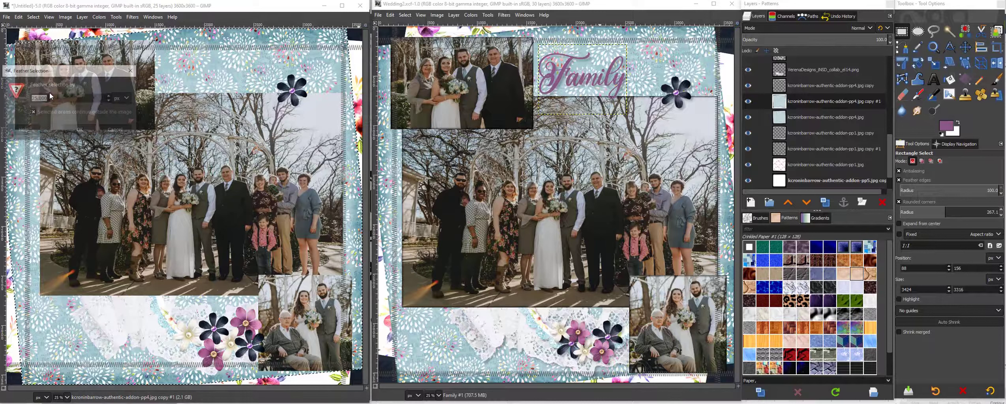
pyautogui.click(80, 129)
pyautogui.click(33, 17)
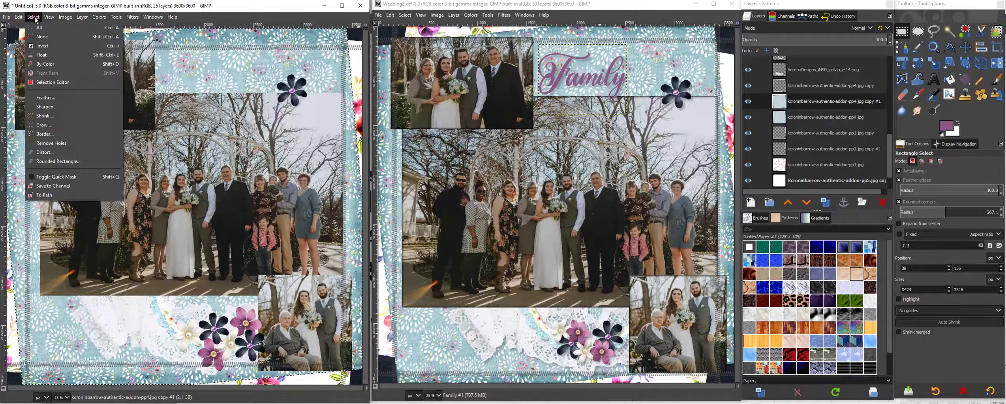
pyautogui.click(52, 115)
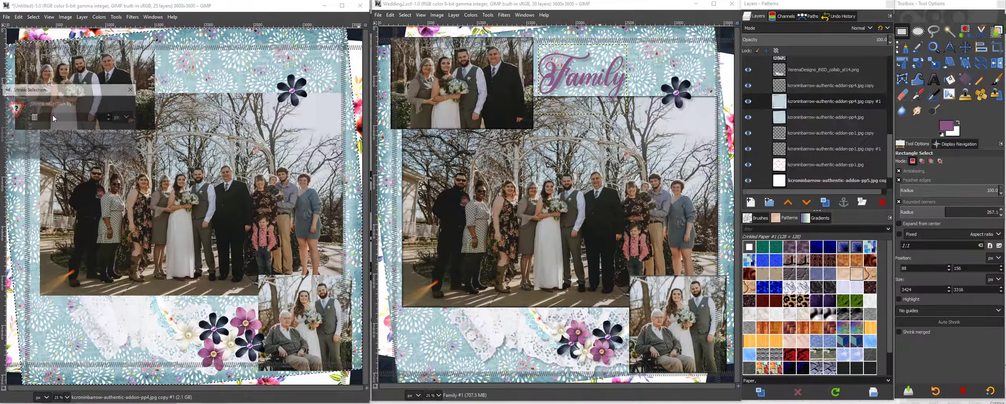
pyautogui.click(73, 149)
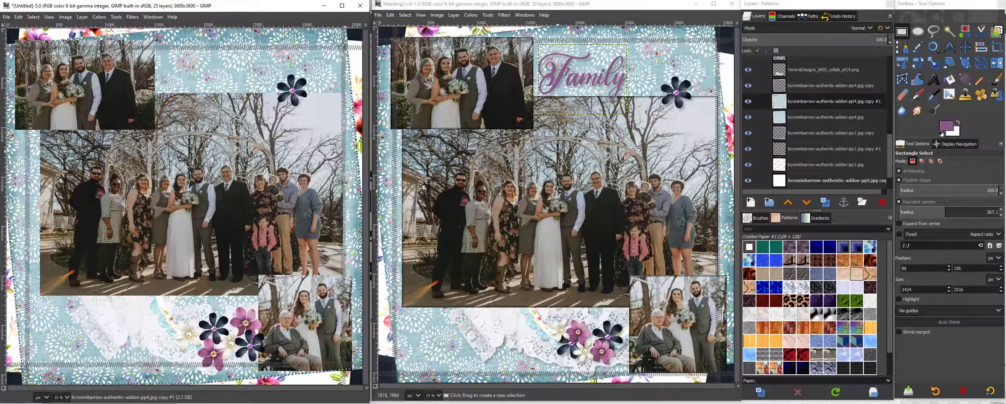
# - Delete the selected interior of the newest blue paper copy and set that copy's blend mode to Multiply
pyautogui.click(800, 28)
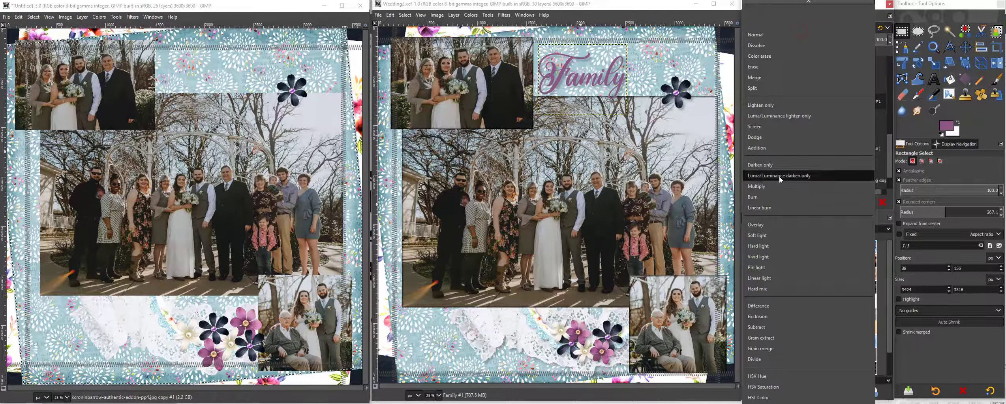
pyautogui.click(768, 187)
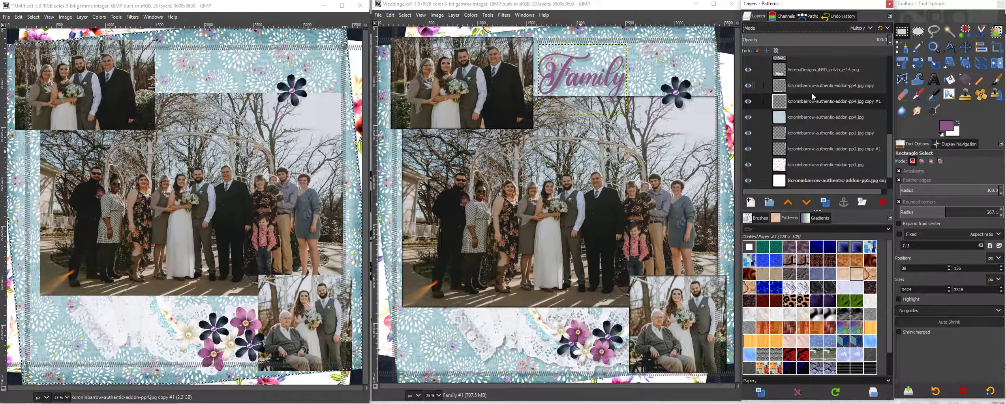
# - Clear the selection and apply a Drop Shadow to the lace layer VerenaDesigns_iNSD_collab_el14.png with X and Y 20, blur radius 10 and opacity 0.5
pyautogui.click(807, 70)
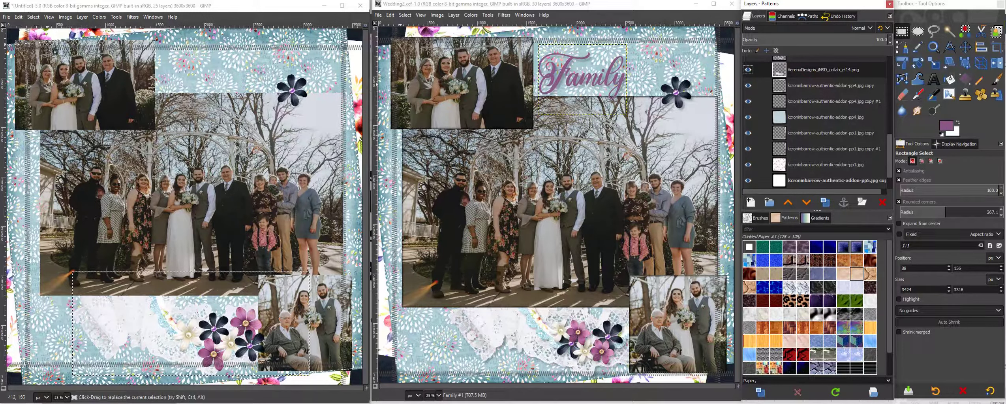
pyautogui.click(34, 16)
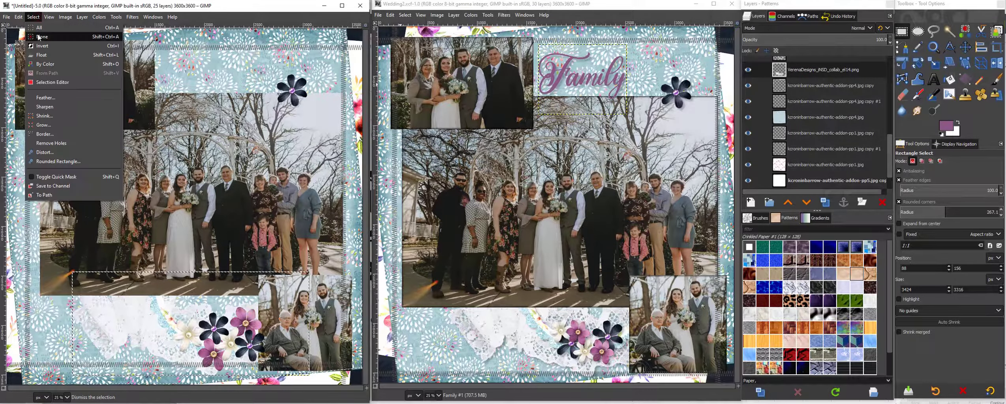
pyautogui.click(38, 37)
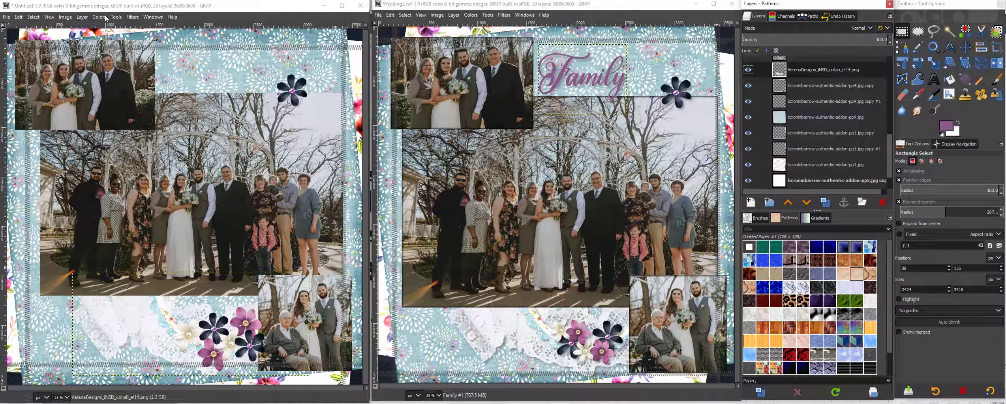
pyautogui.click(133, 17)
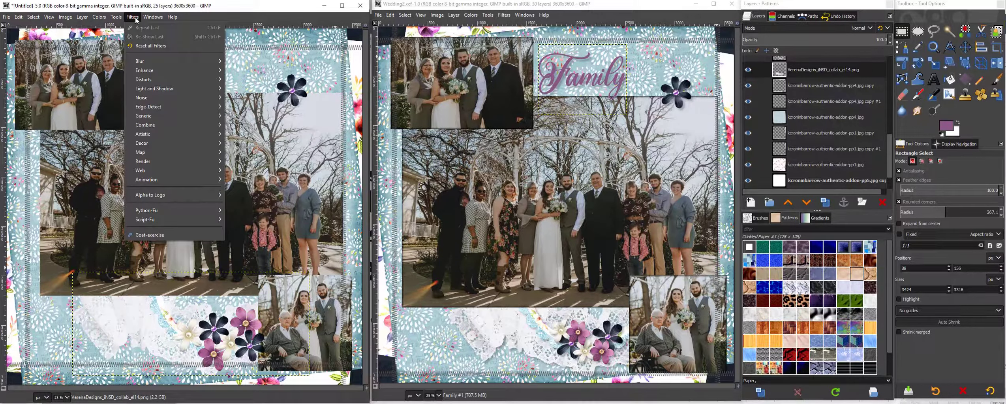
pyautogui.moveTo(152, 90)
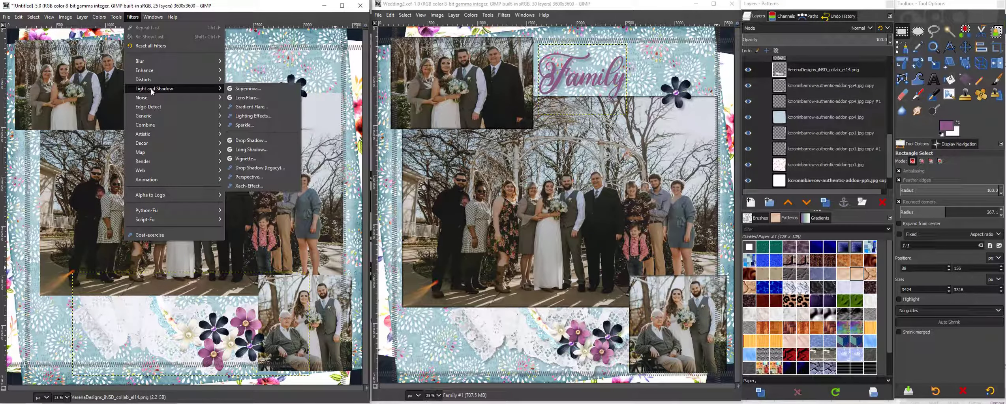
pyautogui.click(252, 140)
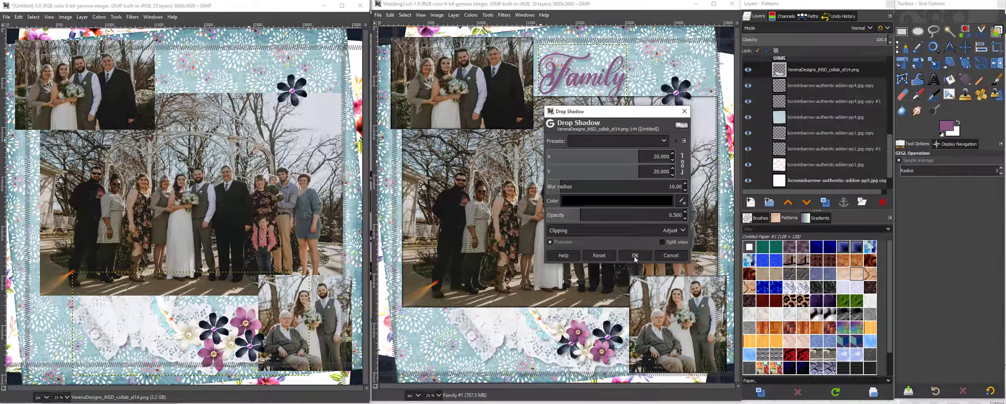
pyautogui.click(634, 256)
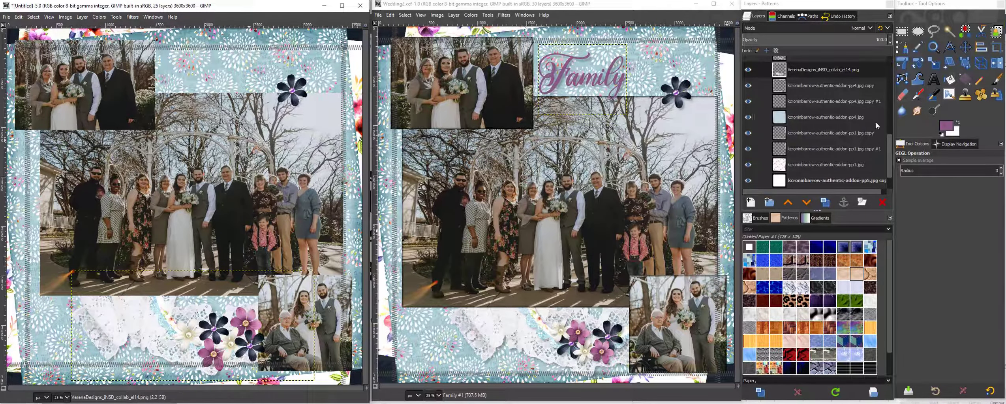
# - Apply a Drop Shadow to the kcroninbarrow-authentic-addon-scallop.png layer with X and Y 20, blur radius 10 and opacity 0.5
pyautogui.moveTo(890, 141); pyautogui.dragTo(892, 113)
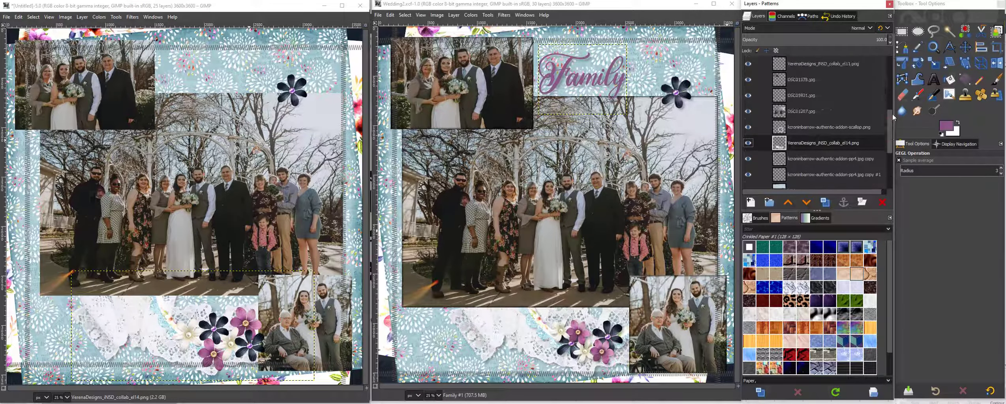
pyautogui.click(816, 148)
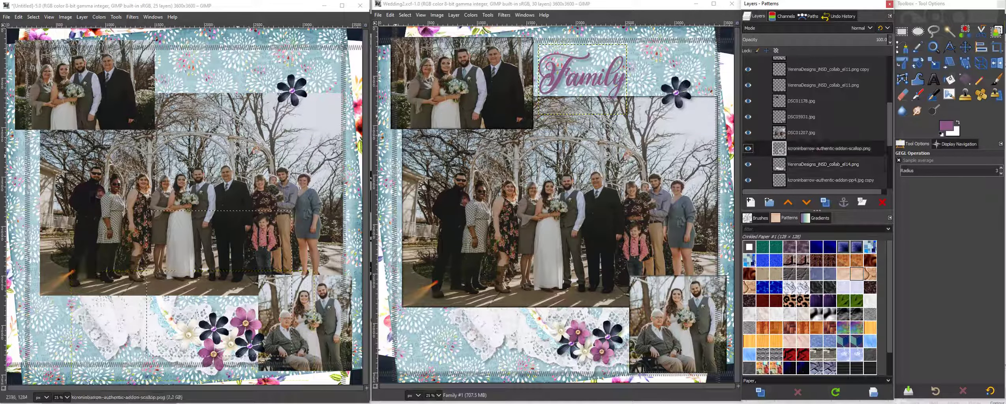
pyautogui.click(133, 17)
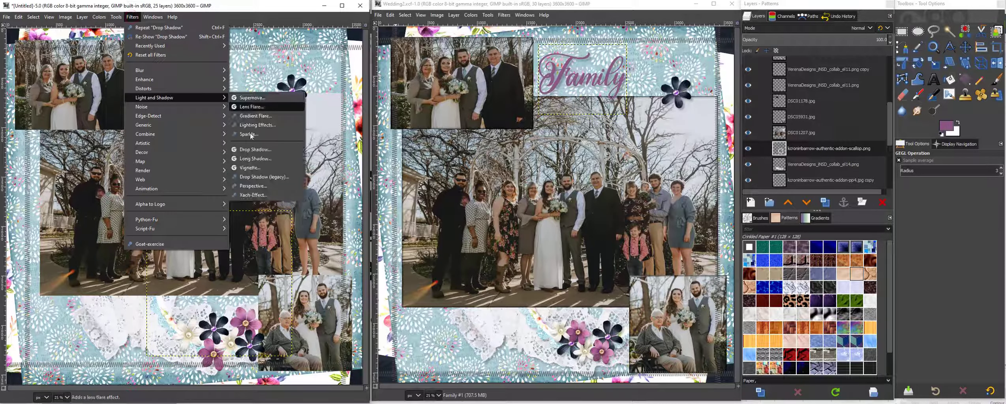
pyautogui.click(259, 151)
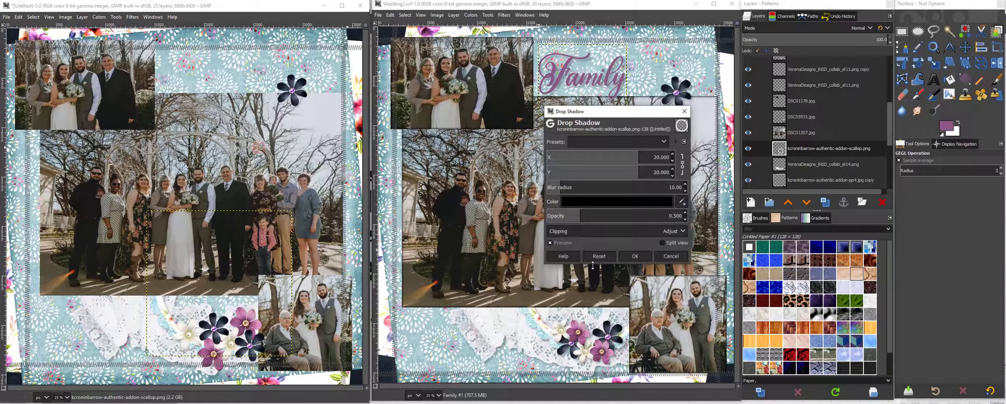
pyautogui.click(634, 257)
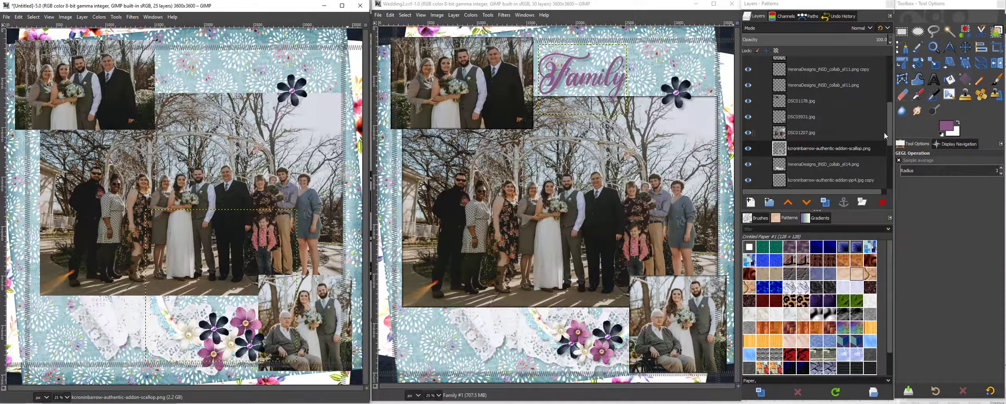
# - Move the topmost stitching copy down the layer stack to just above the darkened blue paper copies, beneath the lace
pyautogui.scroll(2, 888, 116)
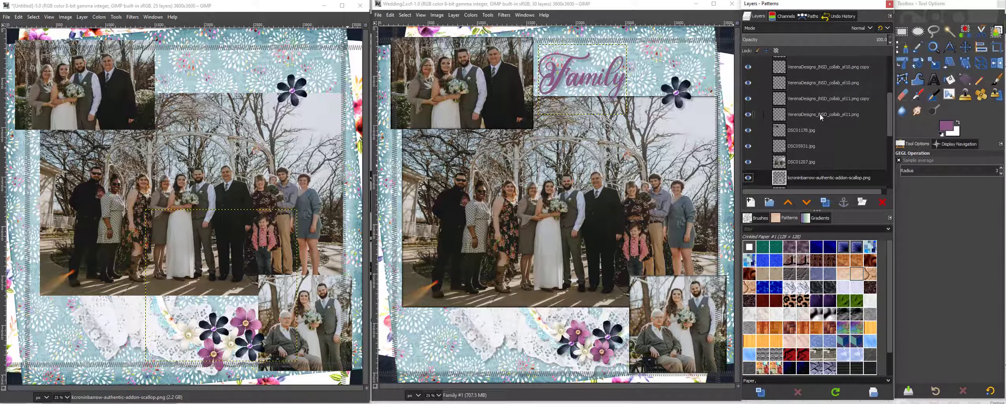
pyautogui.scroll(1, 891, 125)
pyautogui.moveTo(891, 125); pyautogui.dragTo(892, 98)
pyautogui.moveTo(818, 59); pyautogui.dragTo(829, 162)
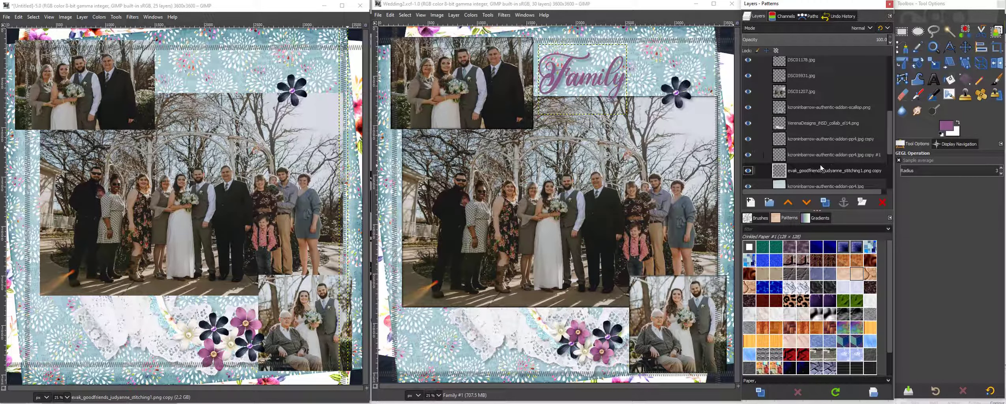
pyautogui.moveTo(813, 172); pyautogui.dragTo(808, 133)
# - Move the three remaining evak_goodfriends_judyanne_stitching1.png layers from the top of the stack to directly beneath the lace layer
pyautogui.scroll(5, 819, 156)
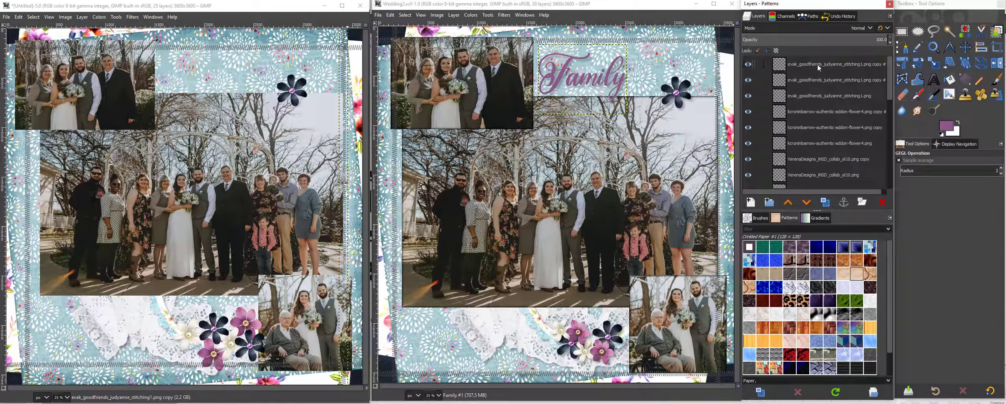
pyautogui.moveTo(817, 64); pyautogui.dragTo(821, 170)
pyautogui.scroll(5, 827, 172)
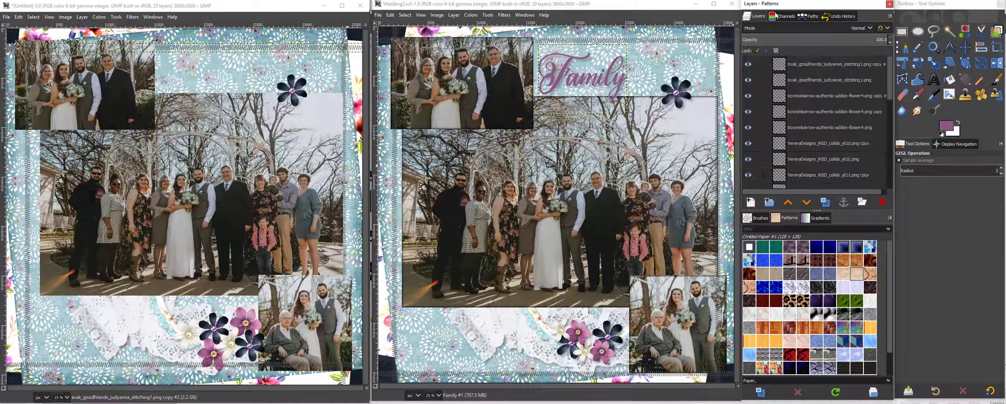
pyautogui.moveTo(803, 80); pyautogui.dragTo(809, 120)
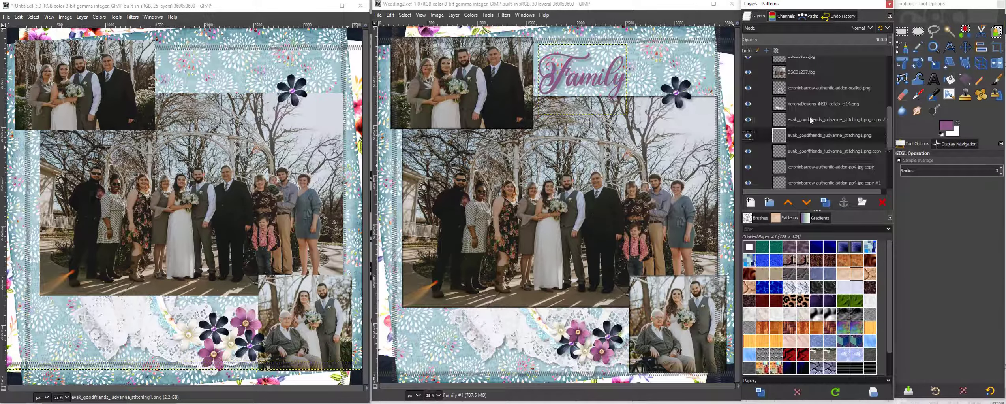
pyautogui.press('Home')
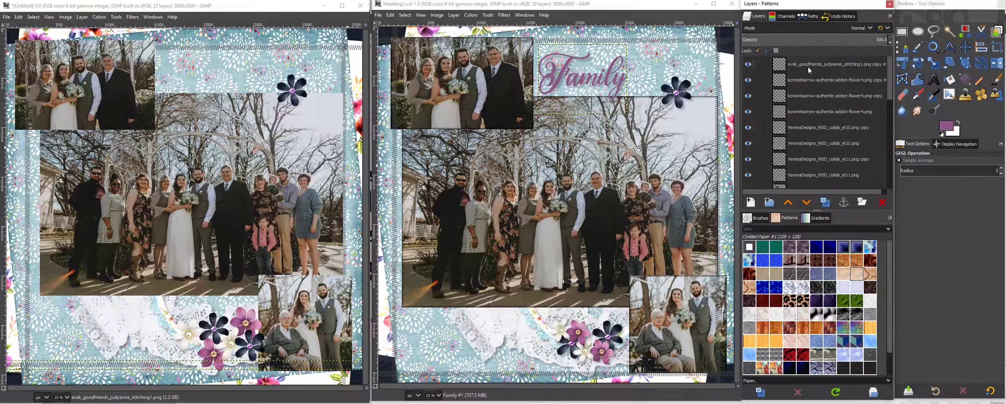
pyautogui.moveTo(811, 75); pyautogui.dragTo(821, 160)
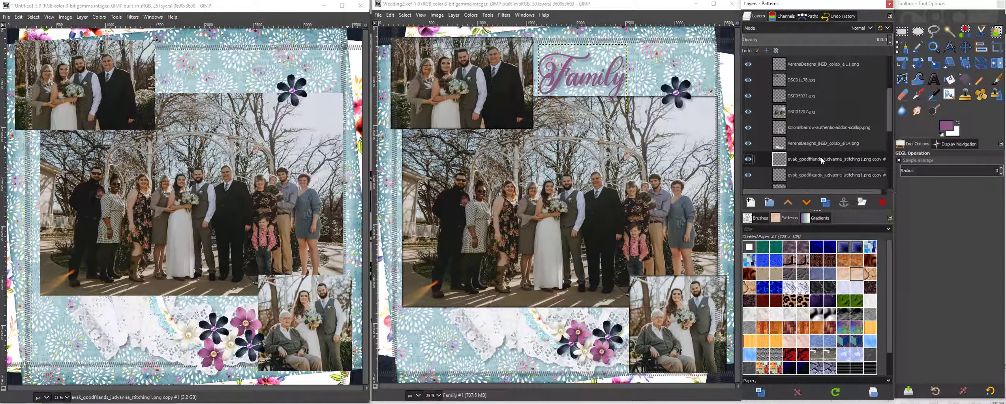
# - Apply a Drop Shadow to the upper purple flower in the bottom cluster with X and Y 20, blur radius 10 and opacity 0.5
pyautogui.scroll(2, 815, 119)
pyautogui.click(806, 102)
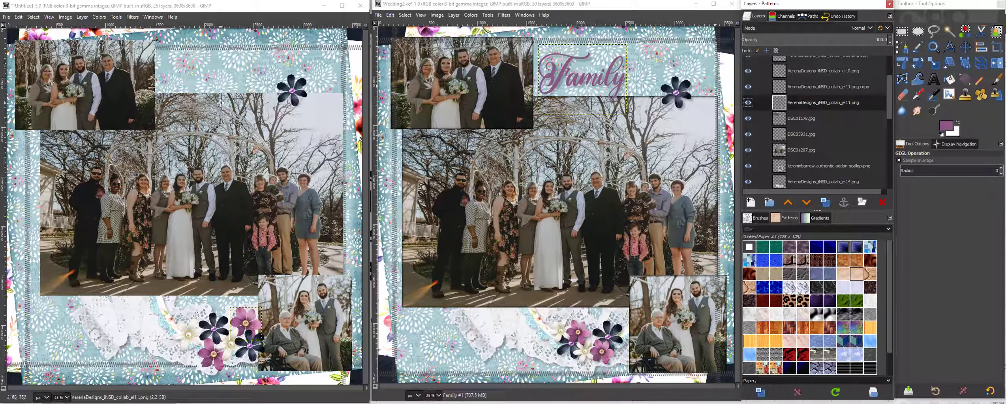
pyautogui.click(132, 17)
pyautogui.moveTo(152, 99)
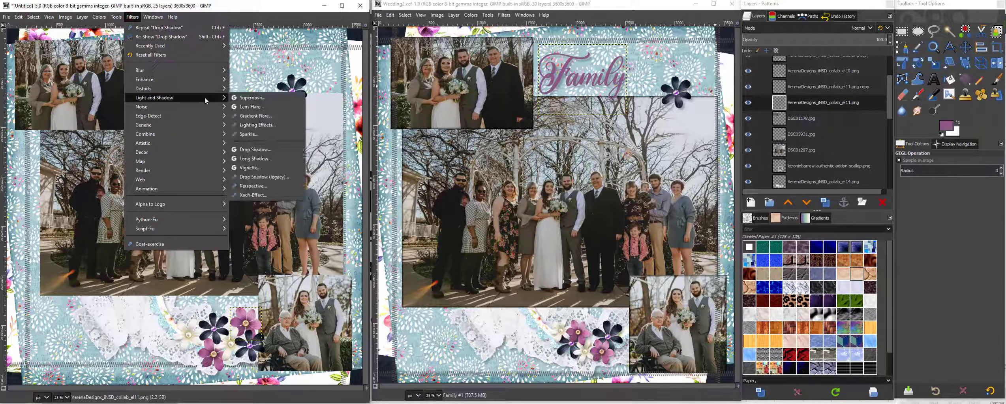
pyautogui.click(263, 141)
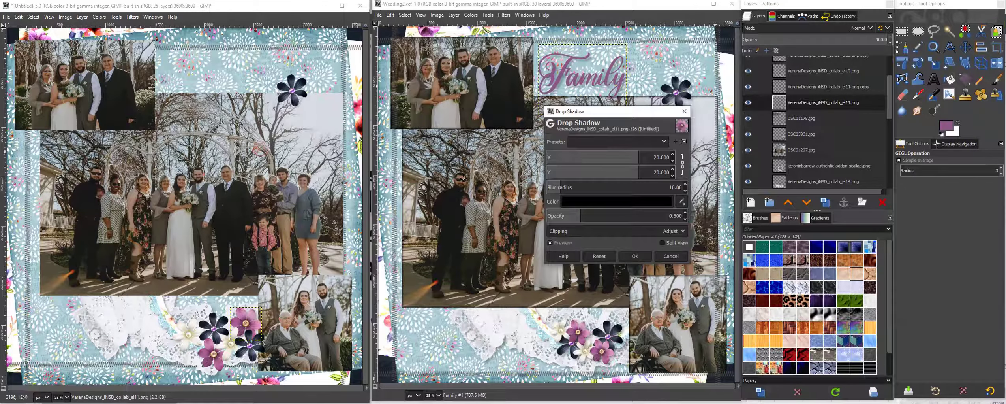
pyautogui.click(635, 255)
# - Apply a Drop Shadow to the lower purple flower copy in the bottom cluster with X and Y 20, blur radius 10 and opacity 0.5
pyautogui.click(804, 86)
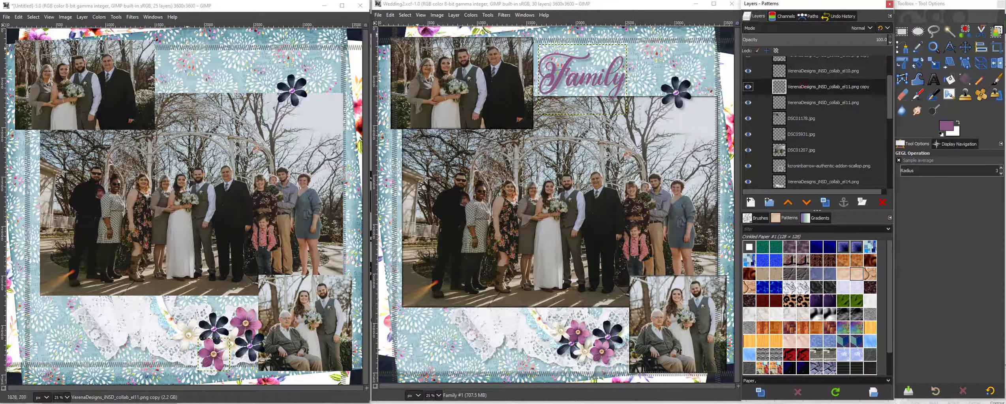
pyautogui.click(133, 17)
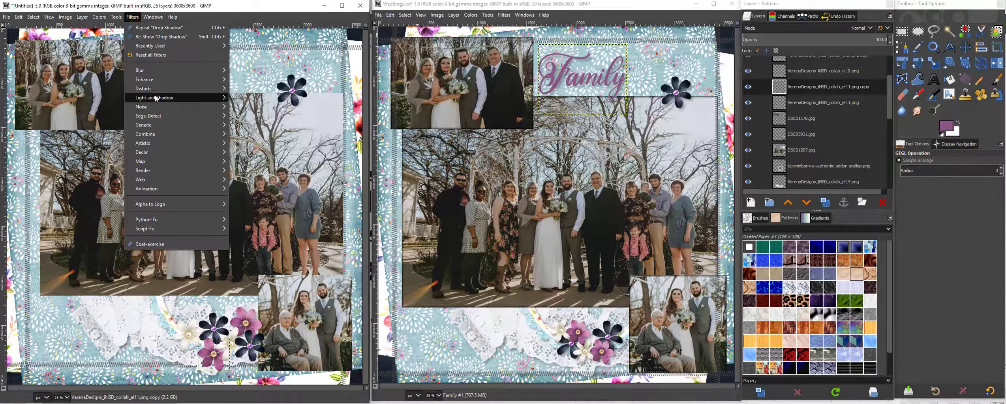
pyautogui.moveTo(178, 97)
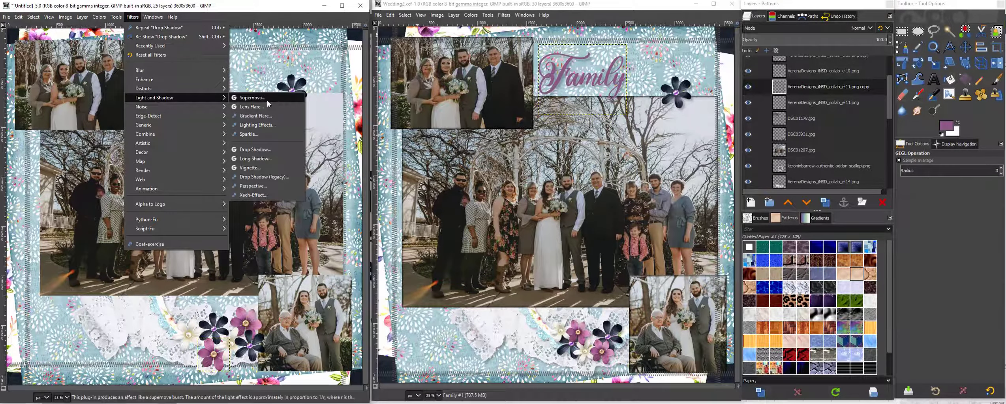
pyautogui.click(269, 153)
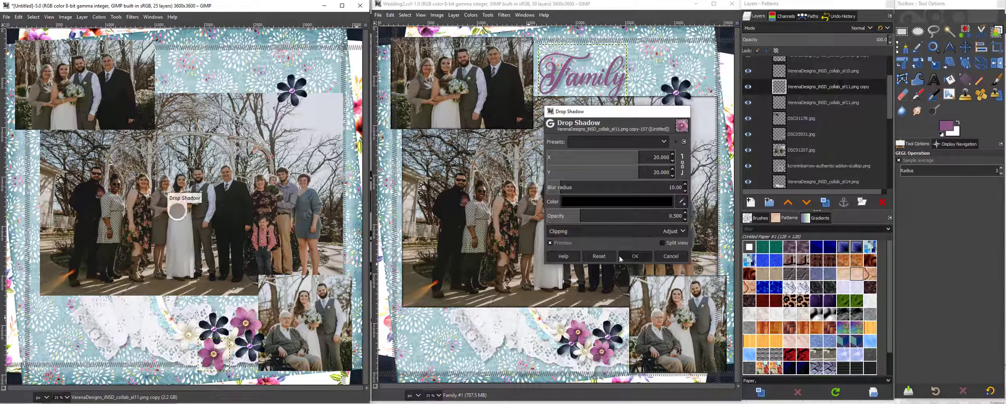
pyautogui.click(635, 256)
# - Apply a Drop Shadow to the lower-right white flower in the bottom cluster with X and Y 20, blur radius 10 and opacity 0.5
pyautogui.click(67, 396)
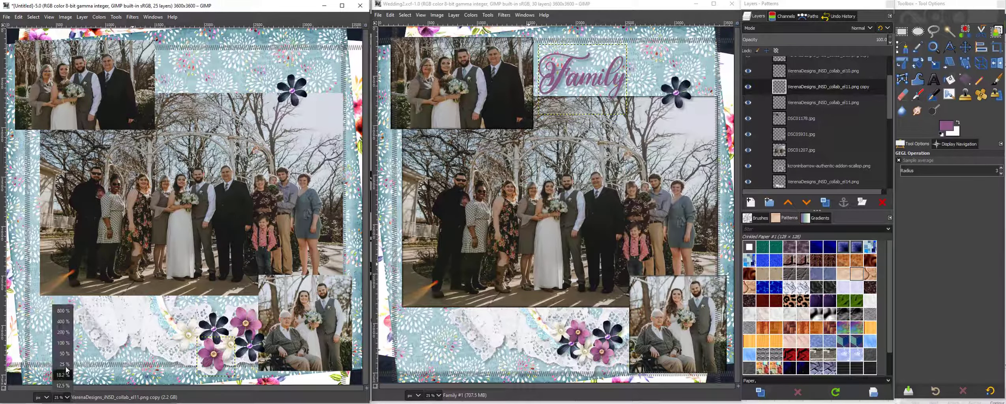
pyautogui.click(63, 352)
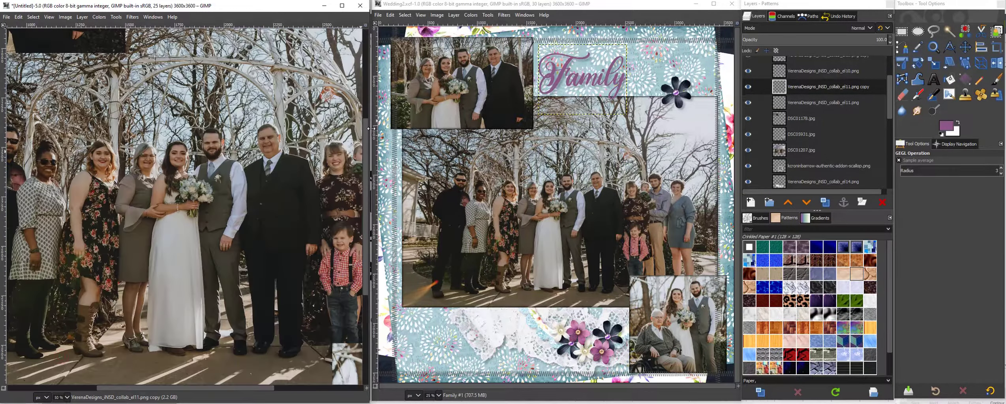
pyautogui.scroll(-8, 345, 278)
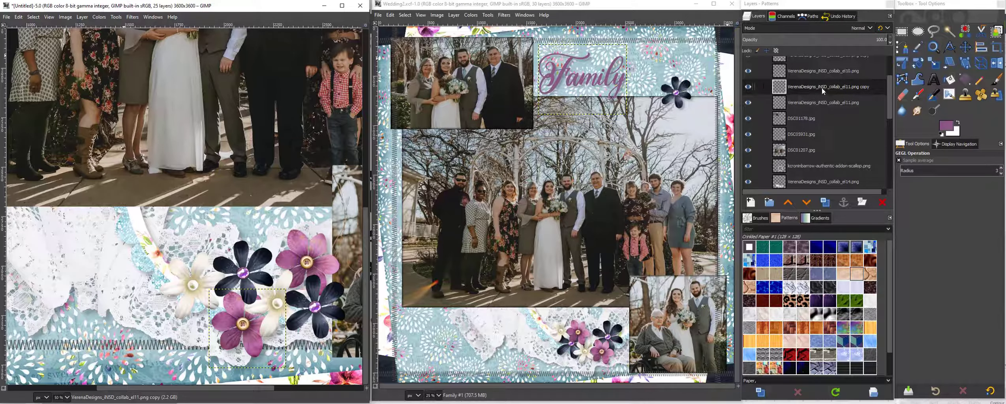
pyautogui.click(823, 71)
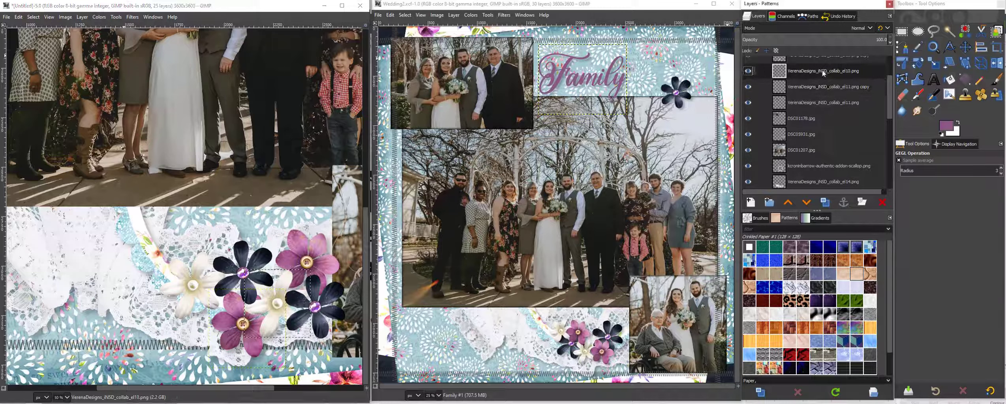
pyautogui.click(134, 17)
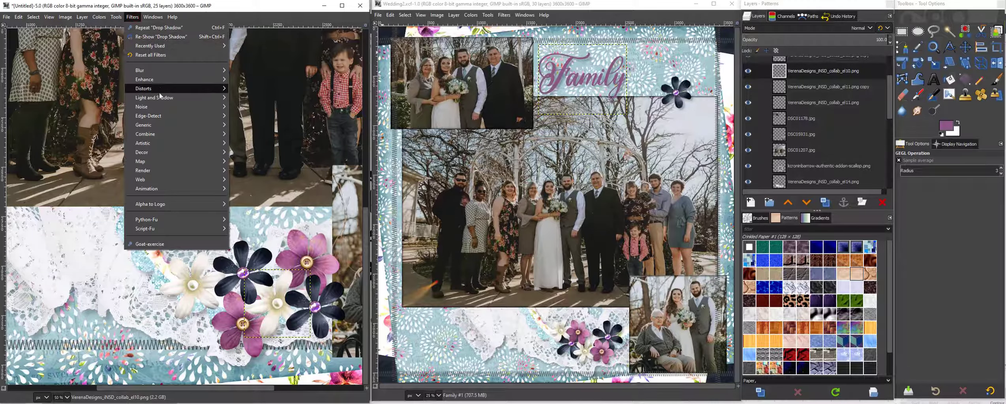
pyautogui.moveTo(160, 99)
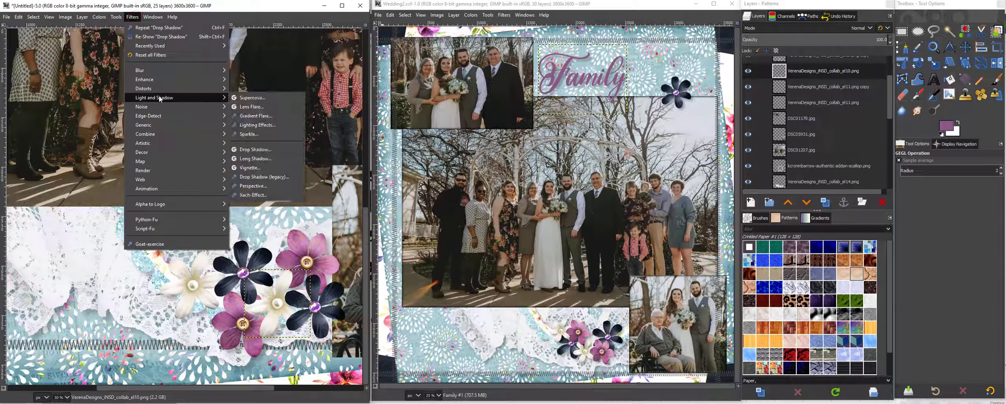
pyautogui.click(252, 150)
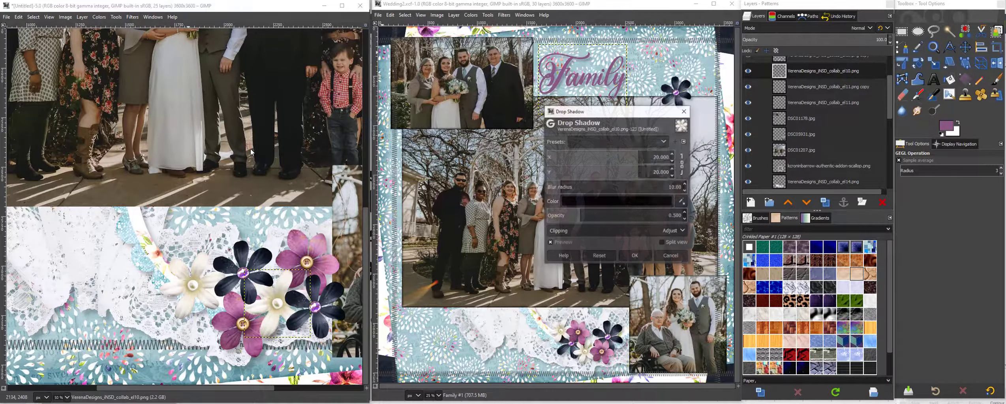
pyautogui.click(634, 255)
# - Apply a Drop Shadow to the leftmost white flower copy in the bottom cluster with X and Y 20, blur radius 10 and opacity 0.5
pyautogui.scroll(3, 891, 113)
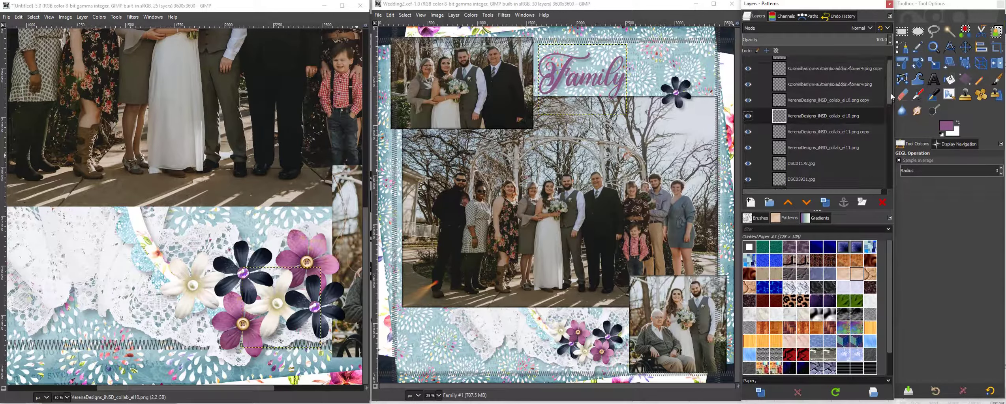
pyautogui.click(825, 111)
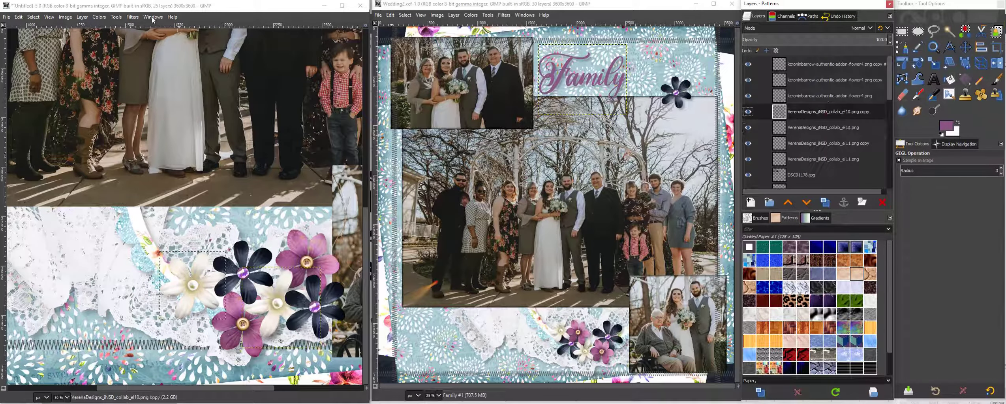
pyautogui.click(132, 17)
pyautogui.moveTo(189, 97)
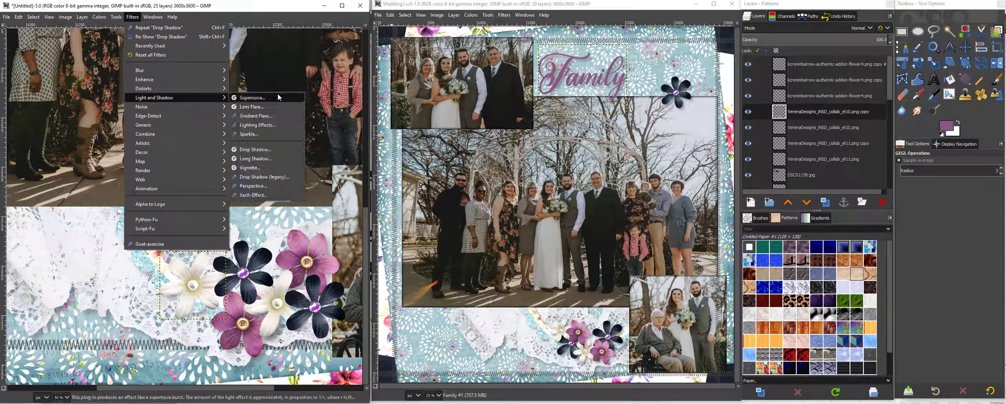
pyautogui.click(276, 147)
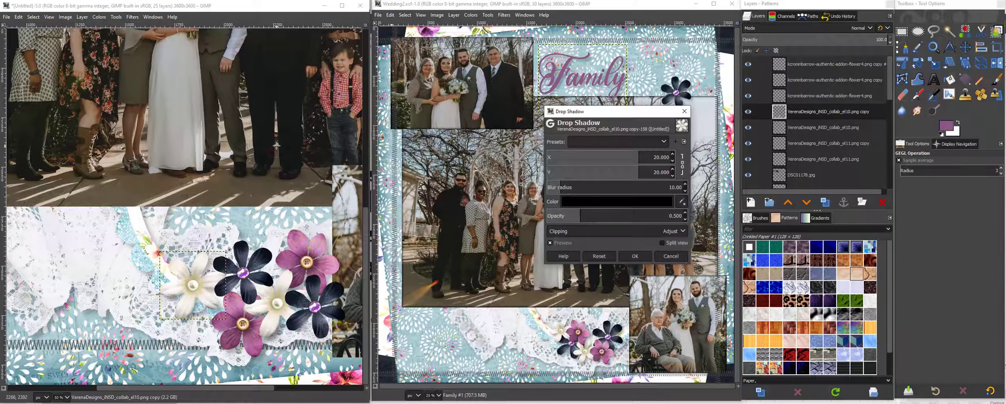
pyautogui.click(639, 255)
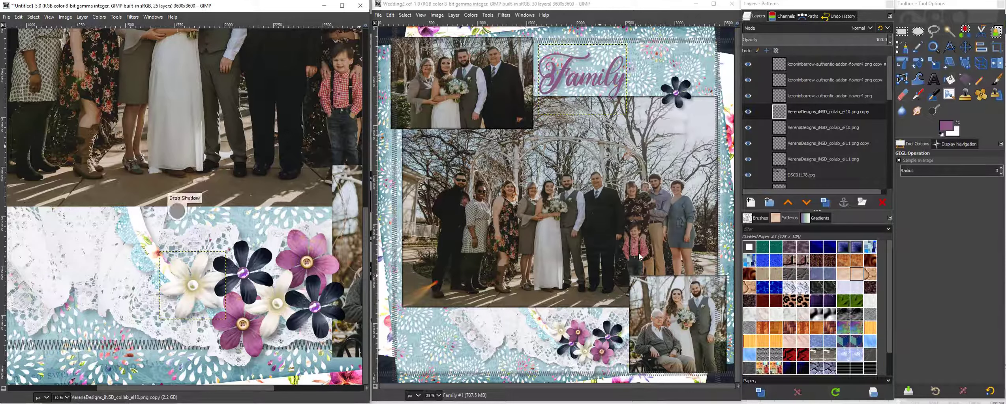
# - Apply a Drop Shadow to the upper navy flower in the bottom cluster with X and Y 20, blur radius 10 and opacity 0.5
pyautogui.click(816, 94)
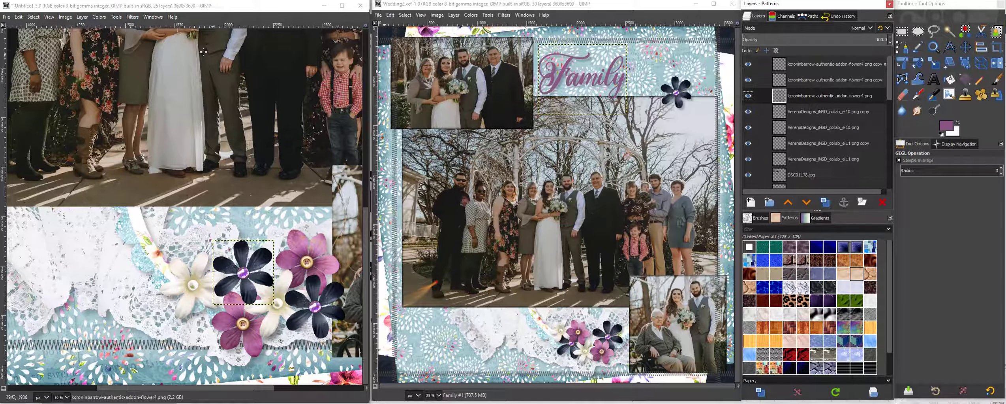
pyautogui.click(132, 16)
pyautogui.click(133, 48)
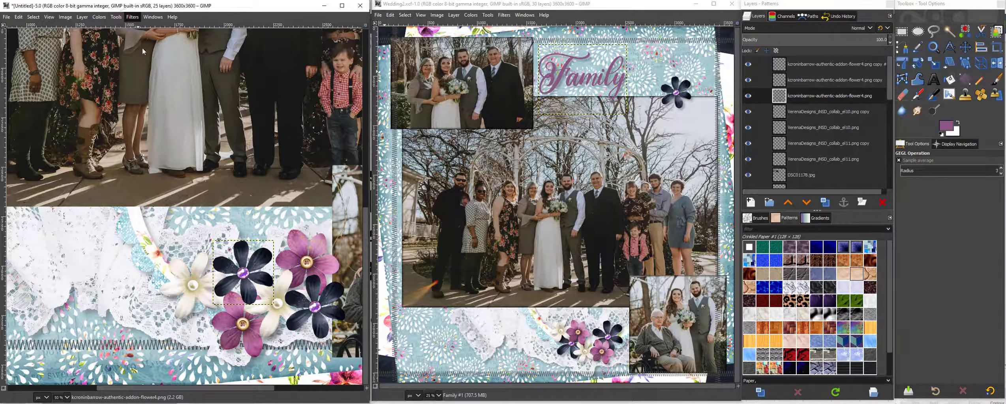
pyautogui.click(133, 17)
pyautogui.moveTo(150, 98)
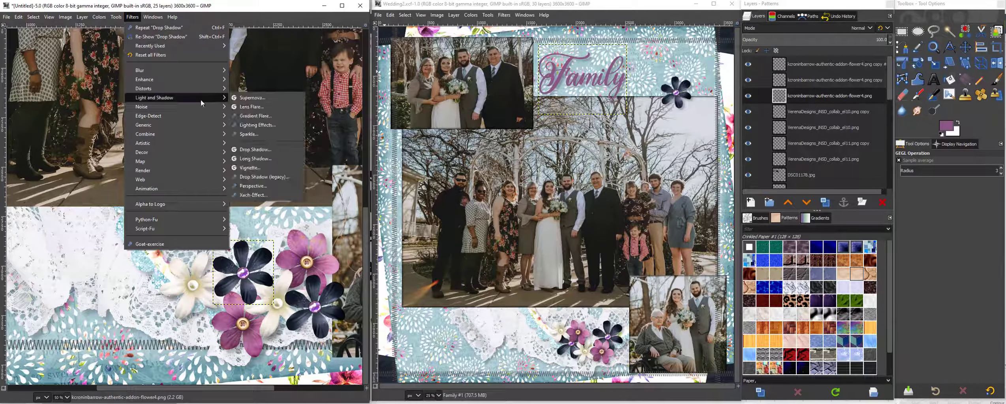
pyautogui.click(256, 149)
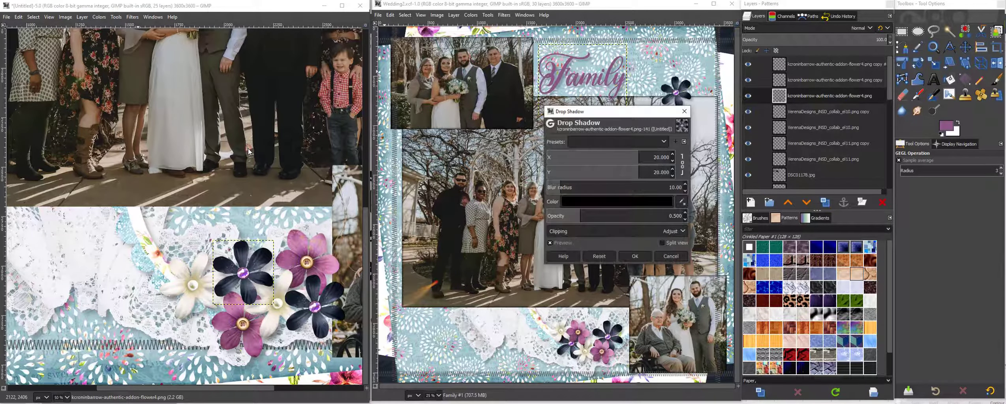
pyautogui.click(641, 257)
# - Apply a Drop Shadow to the lower-right navy flower copy in the bottom cluster with X and Y 20, blur radius 10 and opacity 0.5
pyautogui.click(805, 80)
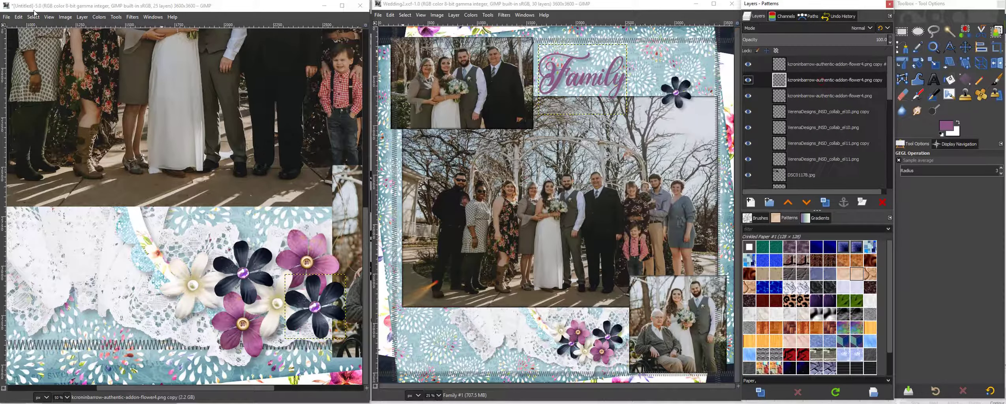
pyautogui.click(131, 17)
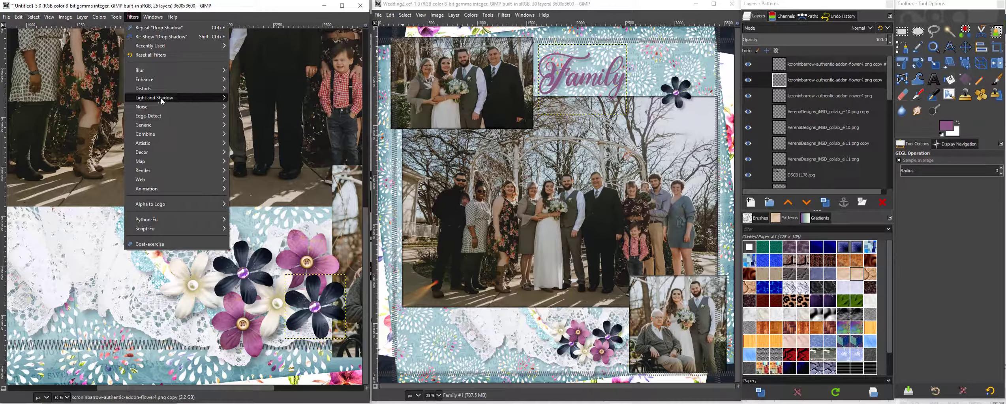
pyautogui.moveTo(188, 99)
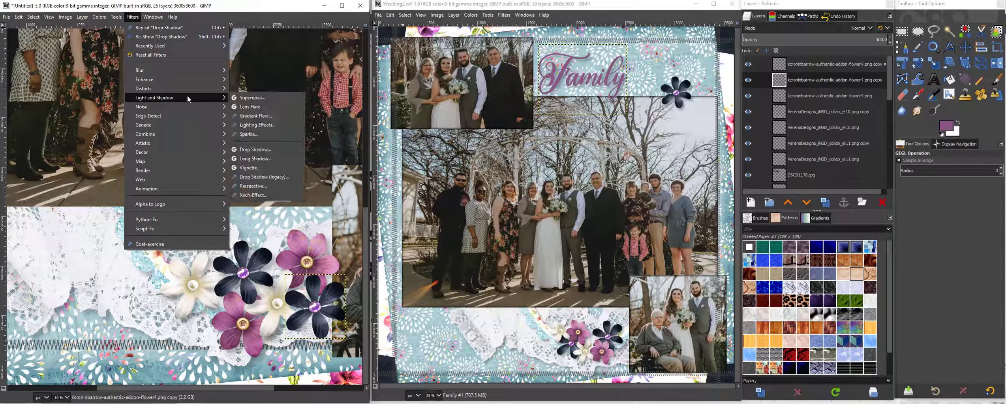
pyautogui.click(256, 149)
pyautogui.click(635, 260)
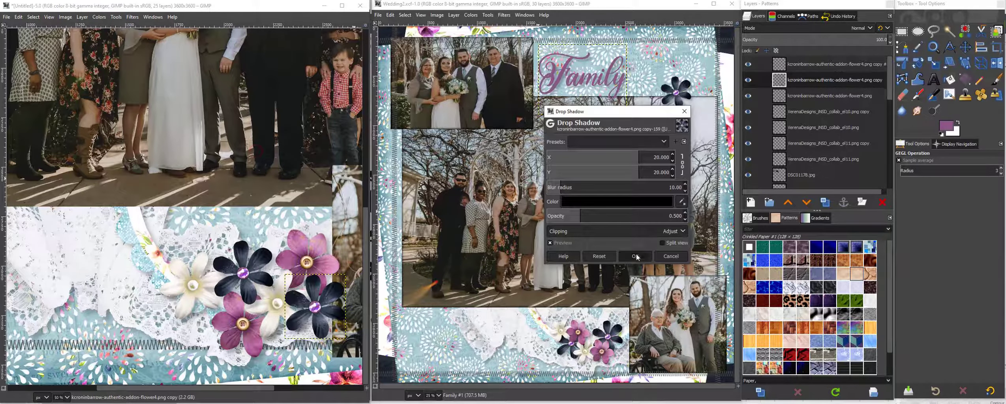
# - Apply a Drop Shadow to the single navy flower near the page's upper right with X and Y 20, blur radius 10 and opacity 0.5
pyautogui.click(851, 65)
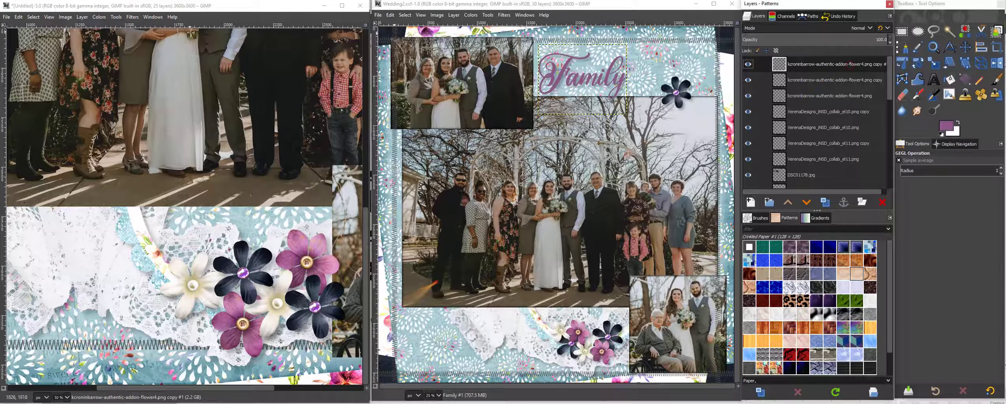
pyautogui.click(133, 17)
pyautogui.moveTo(208, 98)
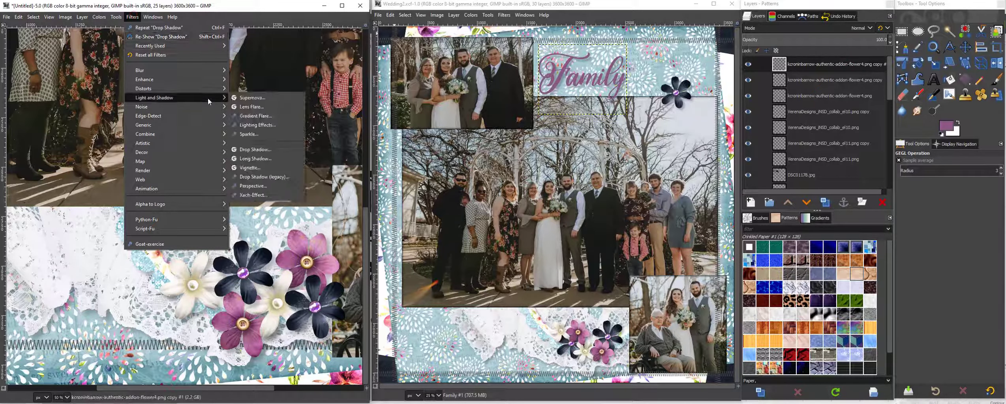
pyautogui.click(253, 149)
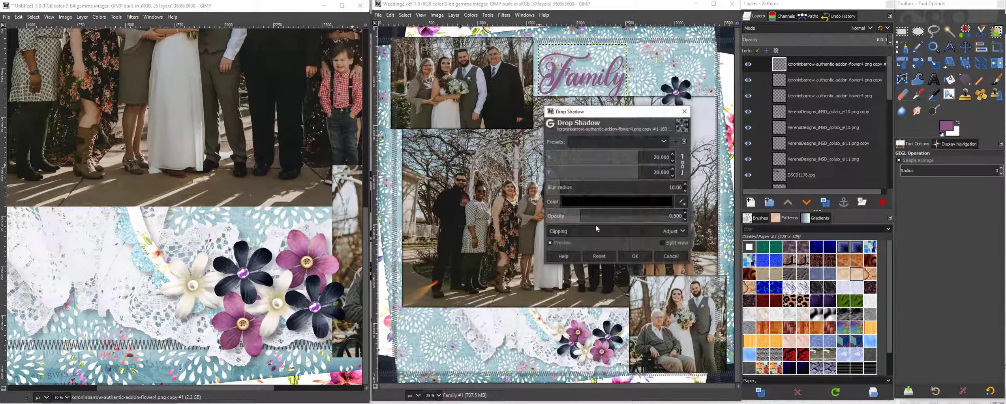
pyautogui.click(636, 258)
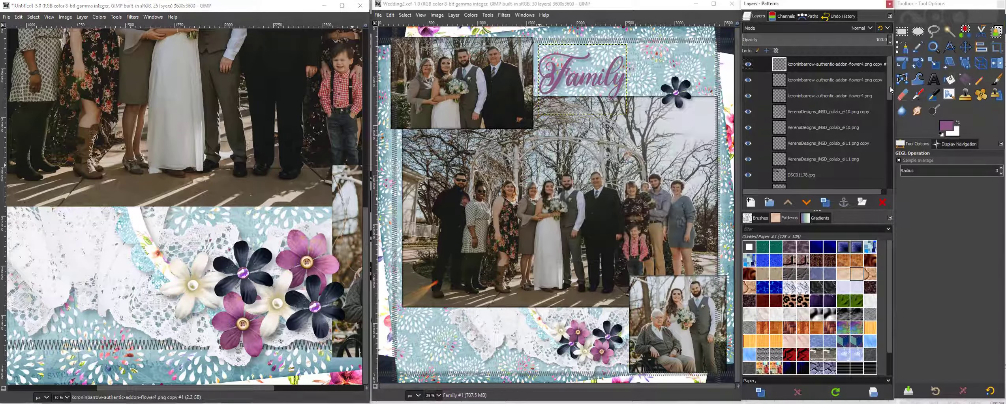
# - Create a selection from the alpha of the small photo in the page's lower-right corner and duplicate that photo's layer
pyautogui.scroll(5, 172, 323)
pyautogui.scroll(-5, 173, 324)
pyautogui.hscroll(4, 173, 324)
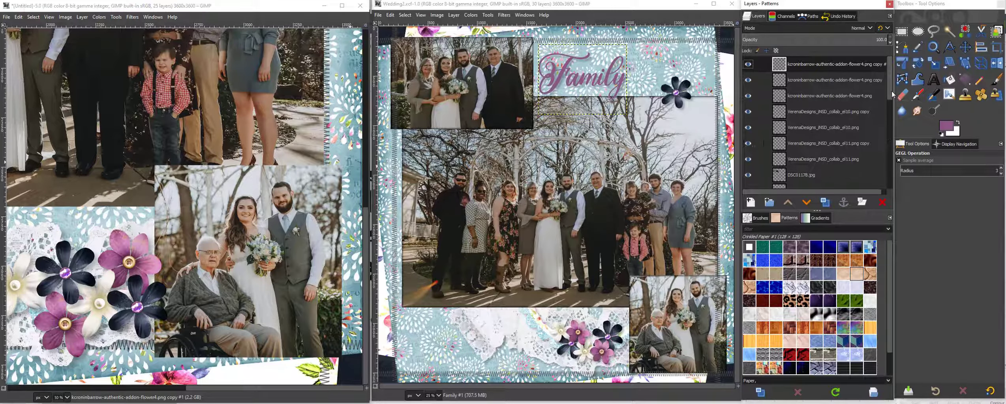
pyautogui.scroll(-5, 890, 126)
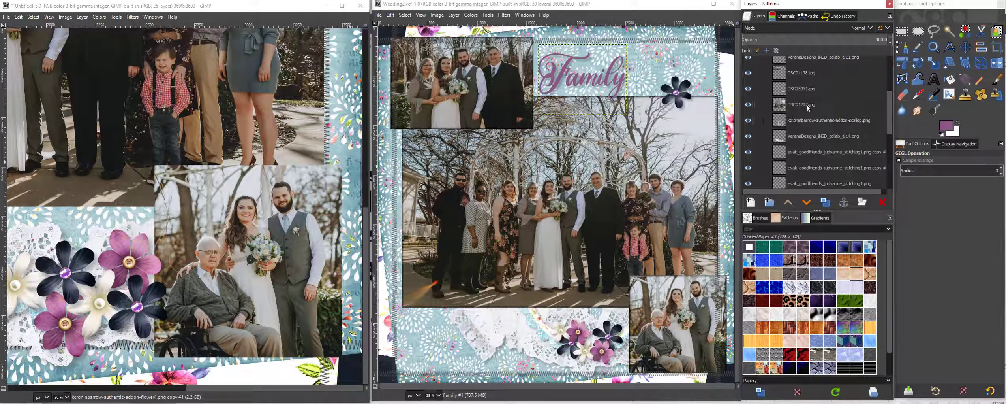
pyautogui.click(802, 91)
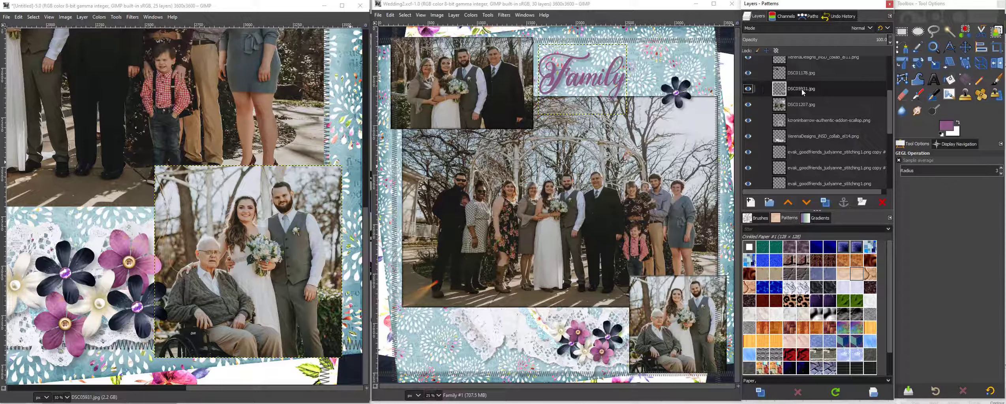
pyautogui.rightClick(802, 91)
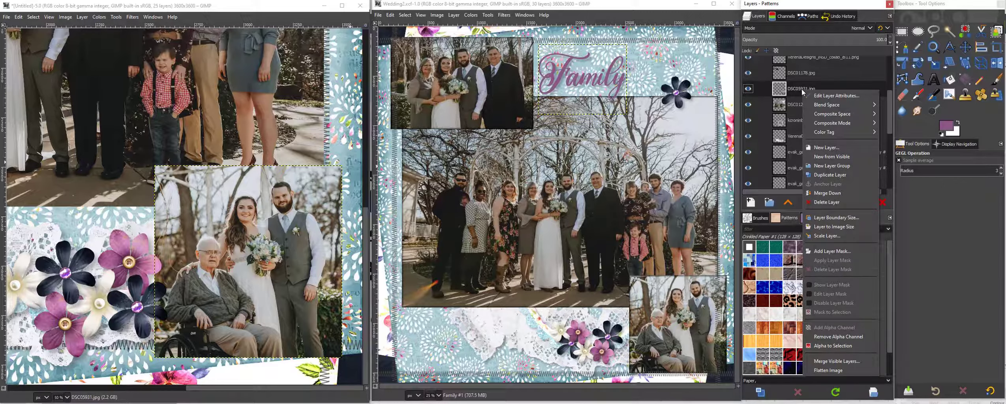
pyautogui.click(828, 346)
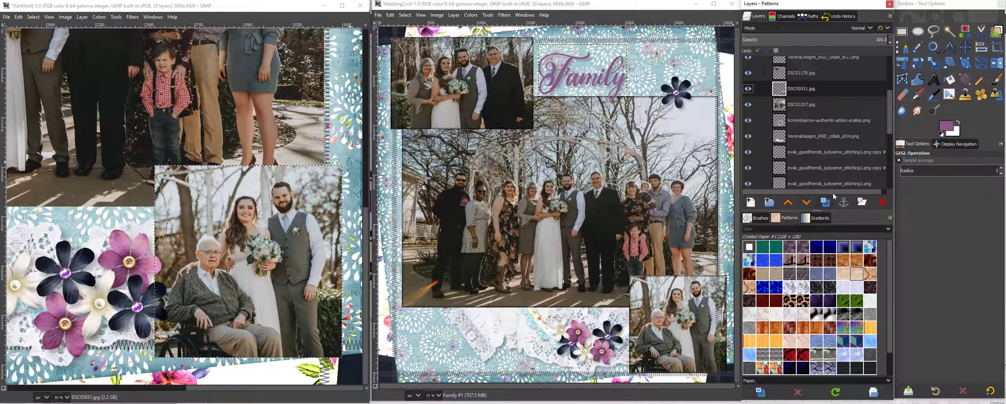
pyautogui.click(826, 203)
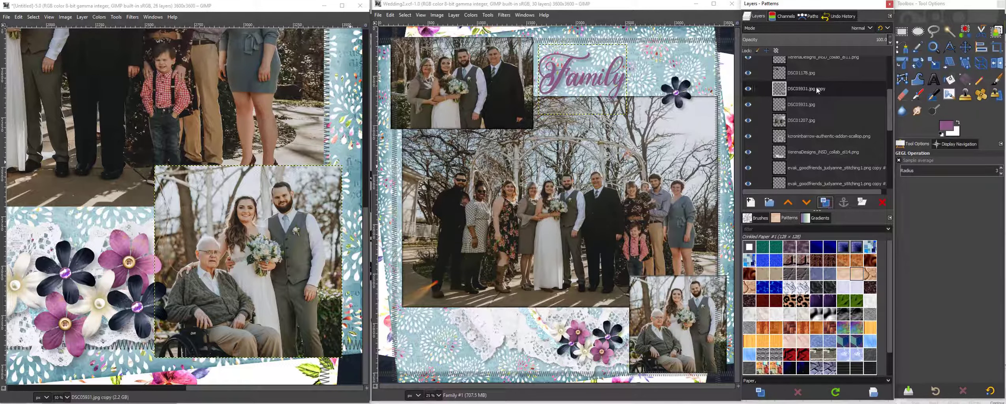
# - Feather the selection around the lower-right photo copy by 25 px and shrink it
pyautogui.click(33, 17)
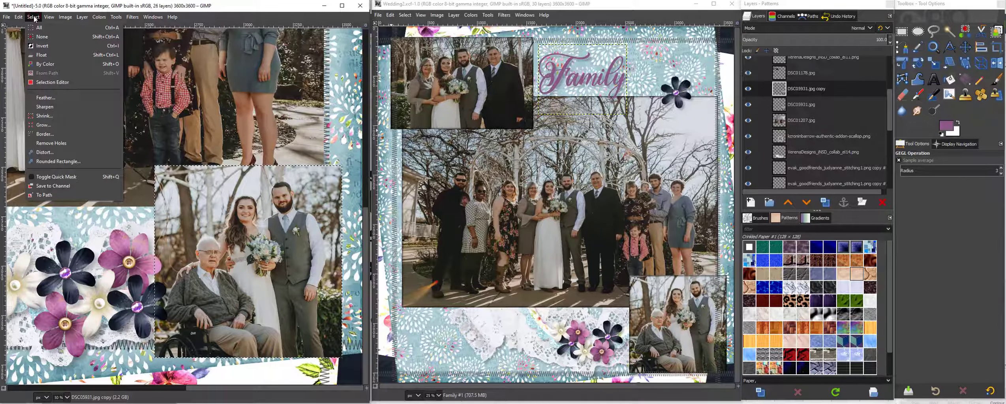
pyautogui.click(51, 101)
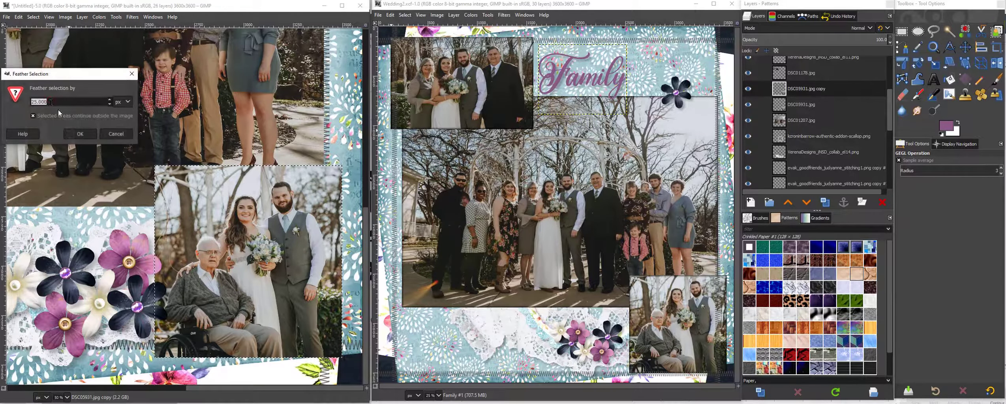
pyautogui.click(83, 132)
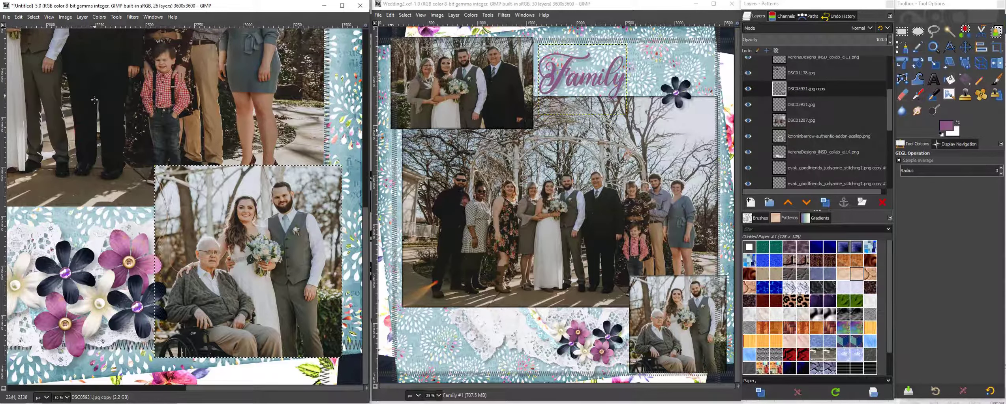
pyautogui.click(33, 16)
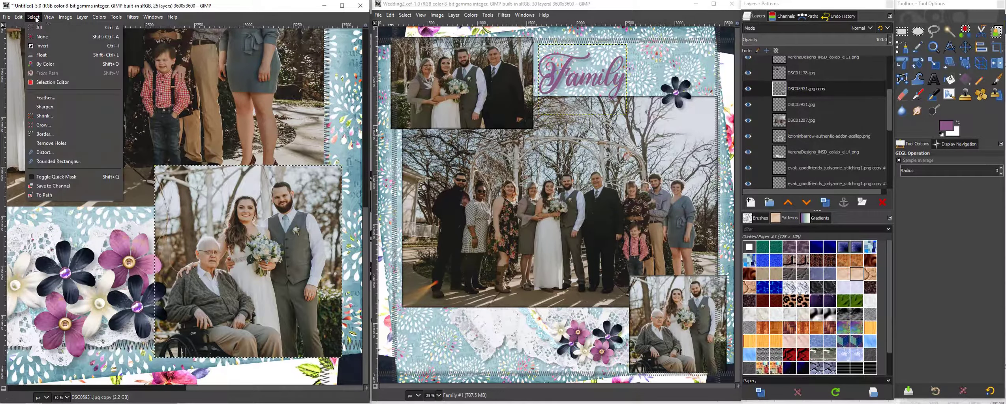
pyautogui.click(53, 115)
pyautogui.click(79, 151)
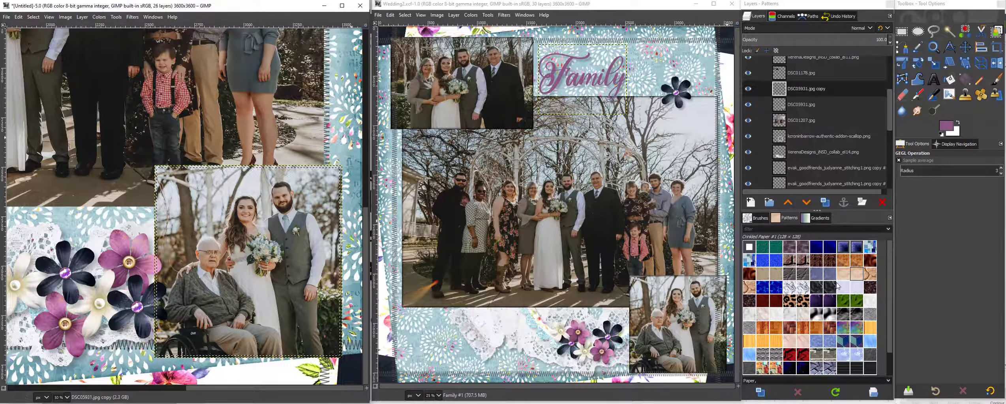
# - Set the blend mode of the lower-right photo's copy to Difference
pyautogui.click(804, 25)
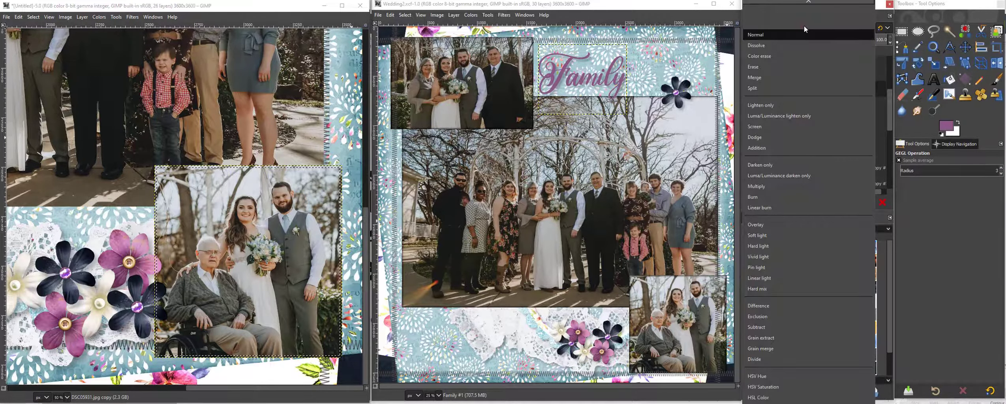
pyautogui.click(775, 305)
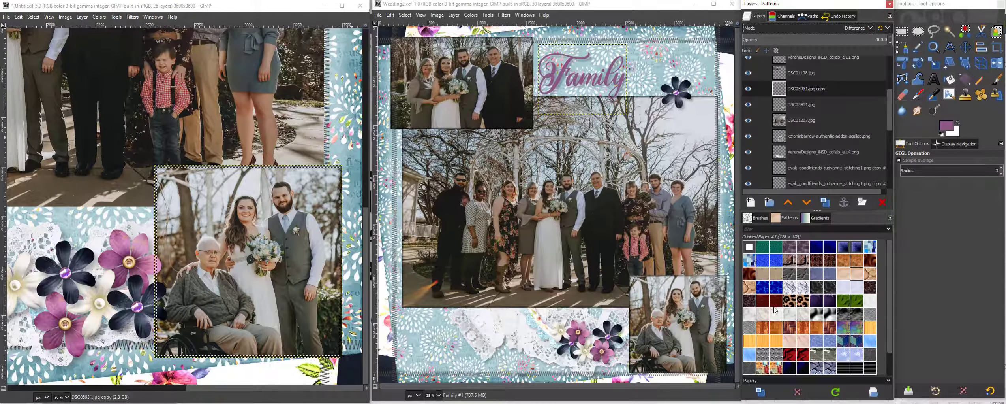
# - Duplicate the upper-left photo's layer, DSC01178.jpg, and create a selection from the copy's alpha
pyautogui.click(813, 74)
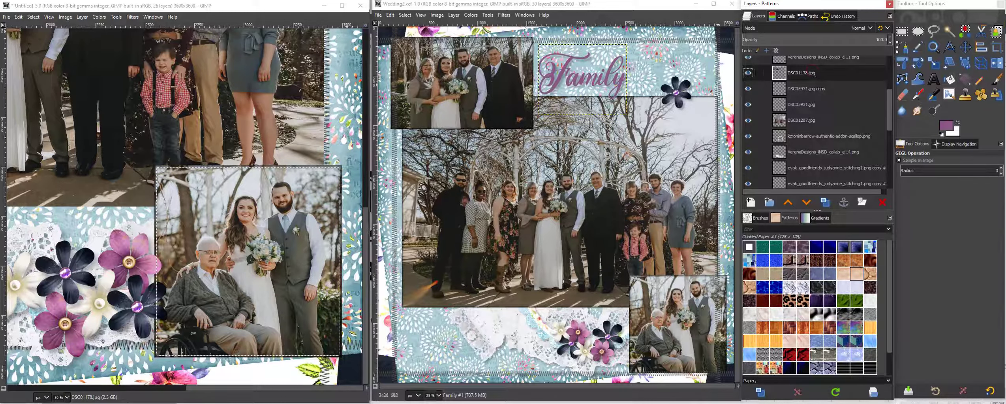
pyautogui.click(825, 202)
pyautogui.rightClick(835, 74)
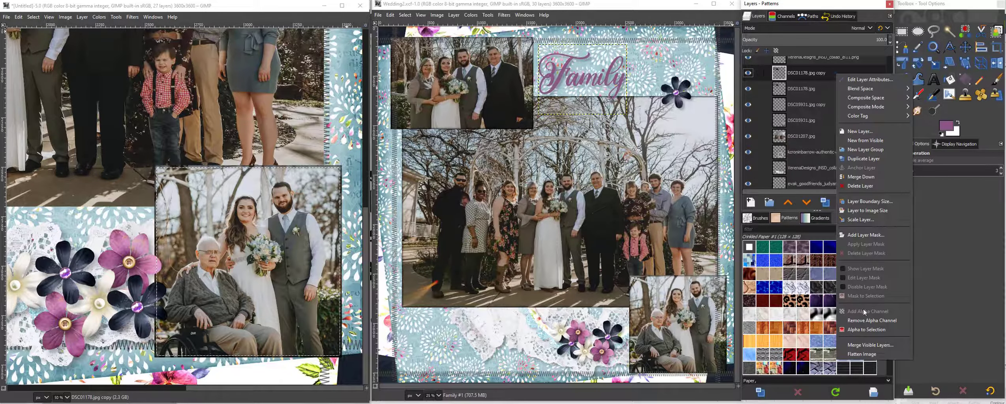
pyautogui.click(867, 329)
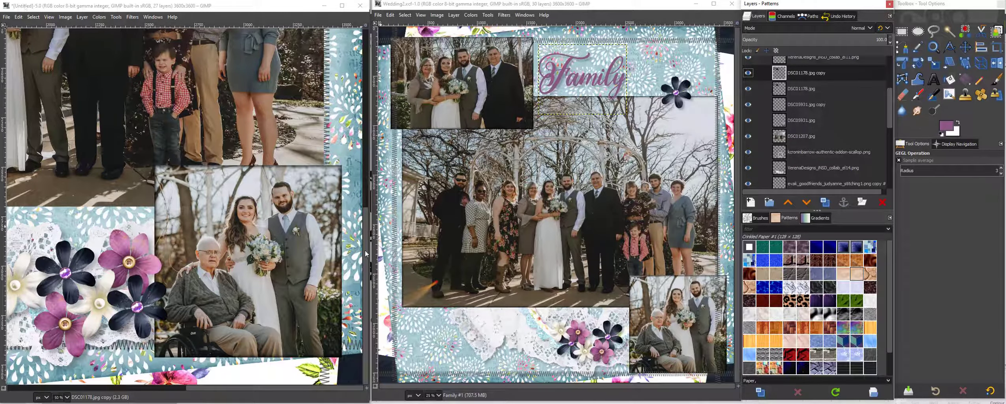
# - Feather the selection around the upper-left photo copy by 25 px and shrink it
pyautogui.scroll(10, 251, 318)
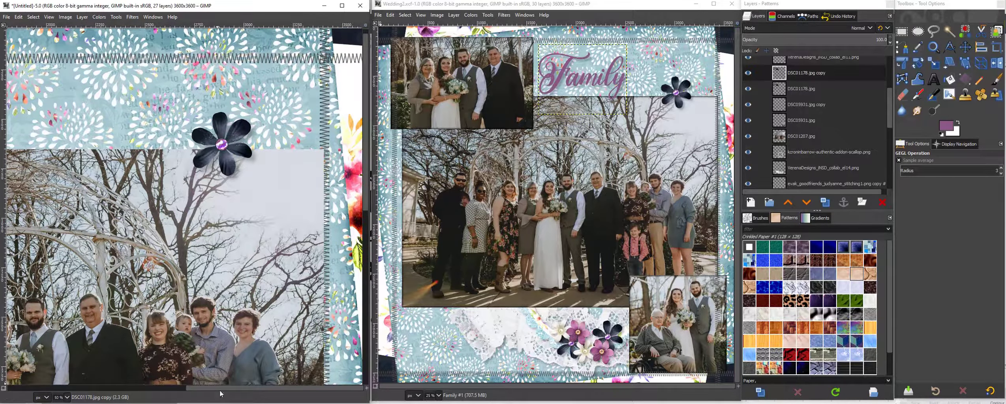
pyautogui.moveTo(220, 387); pyautogui.dragTo(31, 369)
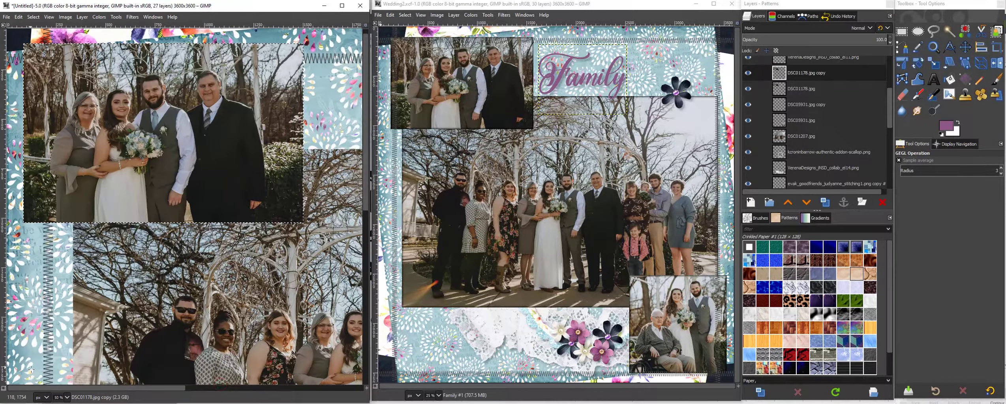
pyautogui.click(33, 16)
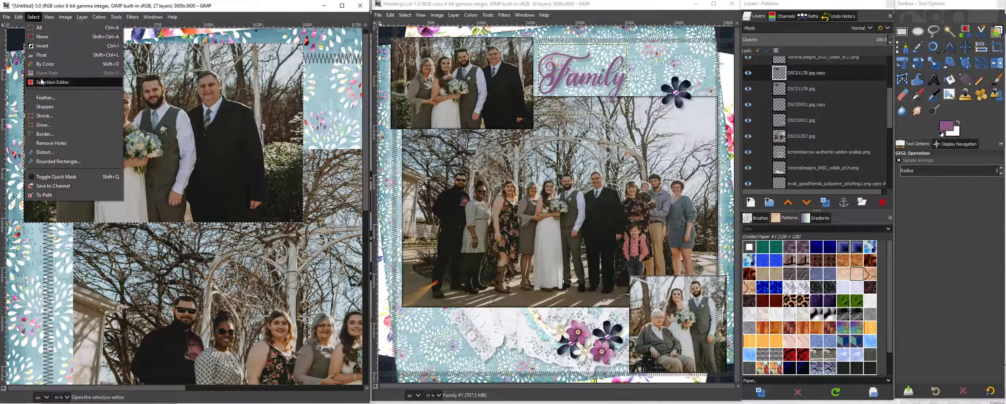
pyautogui.click(39, 96)
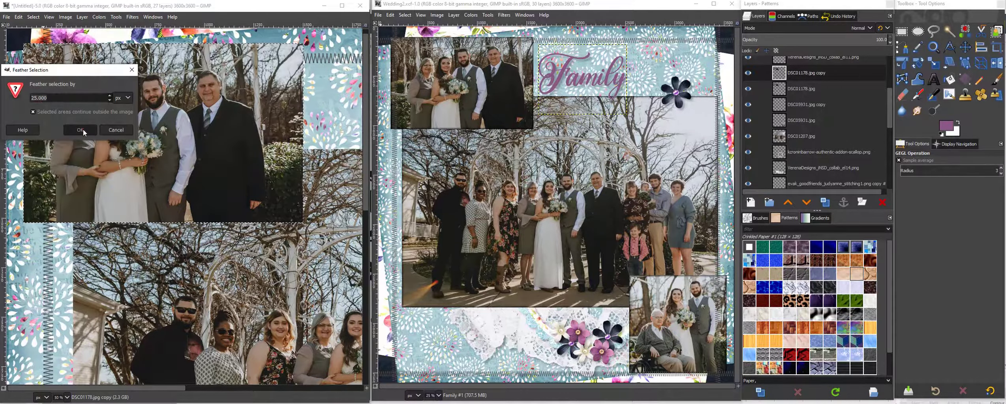
pyautogui.click(82, 128)
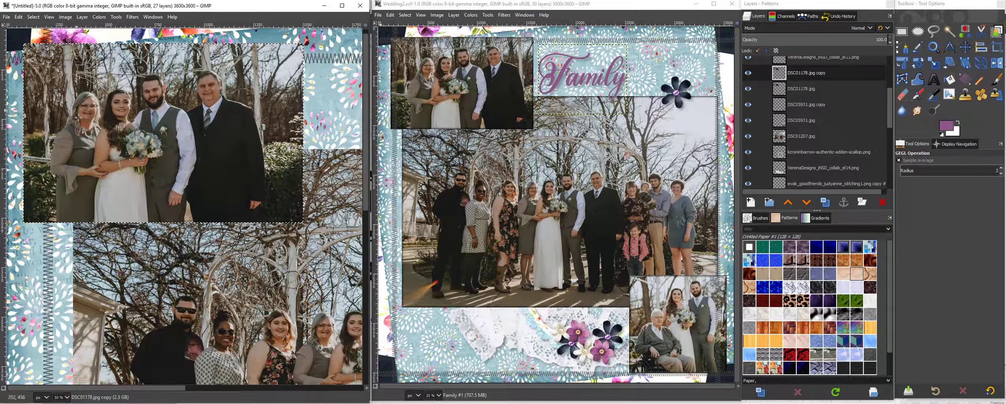
pyautogui.click(33, 17)
pyautogui.click(42, 117)
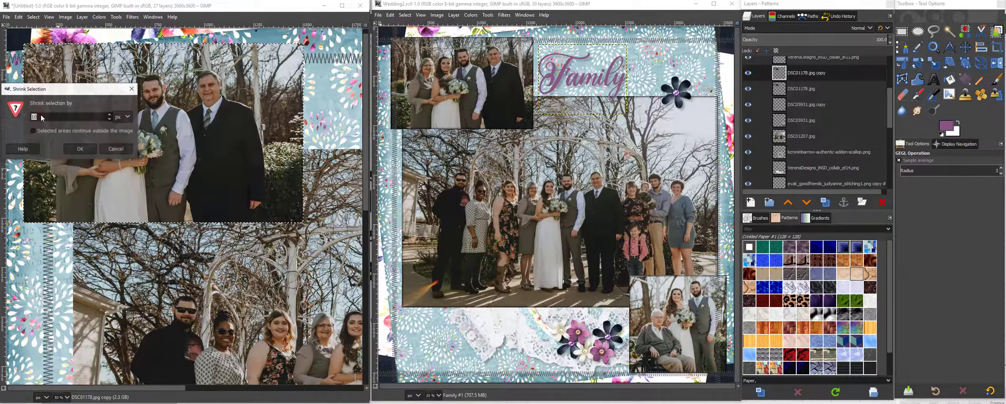
pyautogui.click(71, 148)
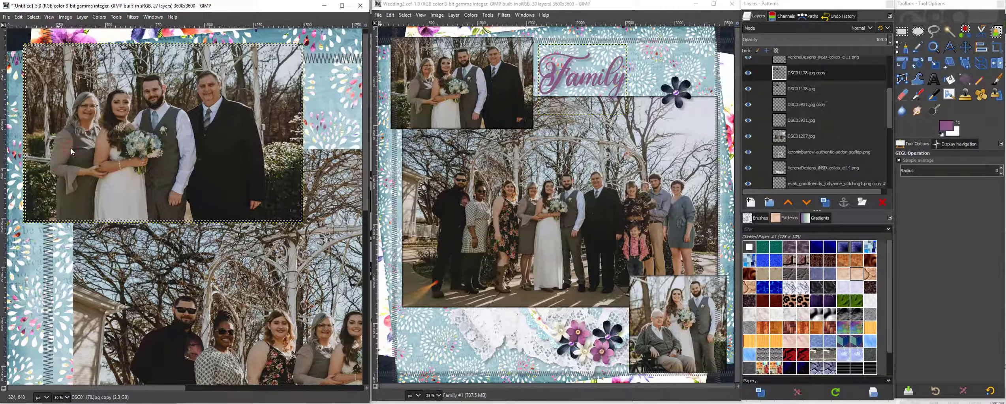
# - Clear the selected centre of the upper-left photo copy and set that layer's blend mode to Difference
pyautogui.click(790, 28)
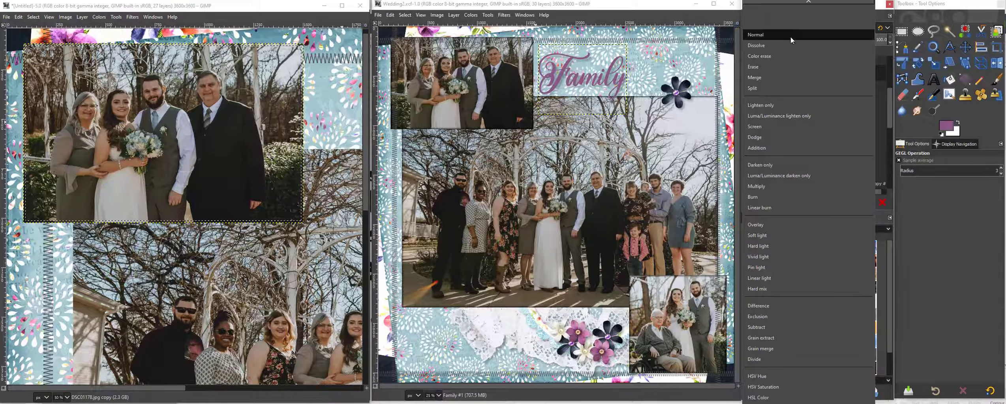
pyautogui.click(762, 306)
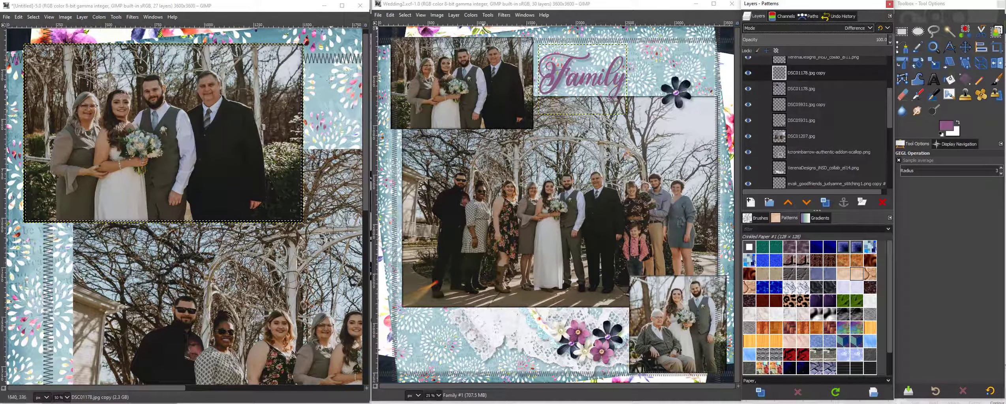
pyautogui.click(66, 396)
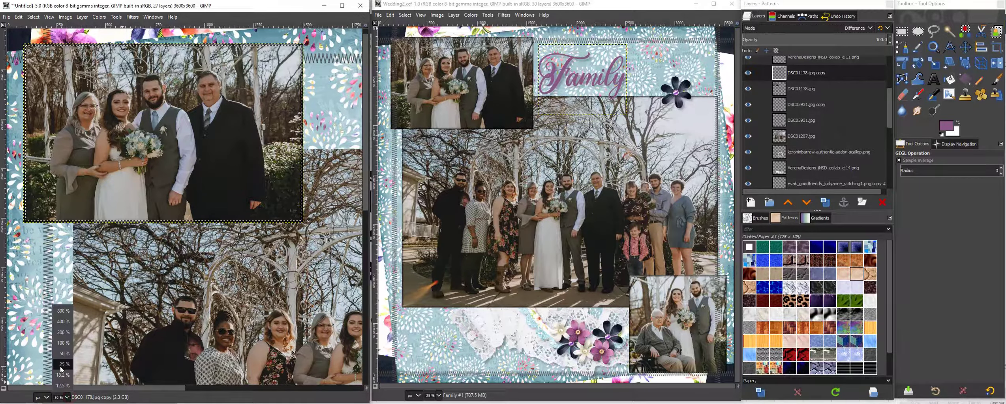
pyautogui.click(62, 364)
# - Duplicate the large group photo's layer, DSC01207.jpg, and create a selection from the copy's alpha
pyautogui.click(800, 136)
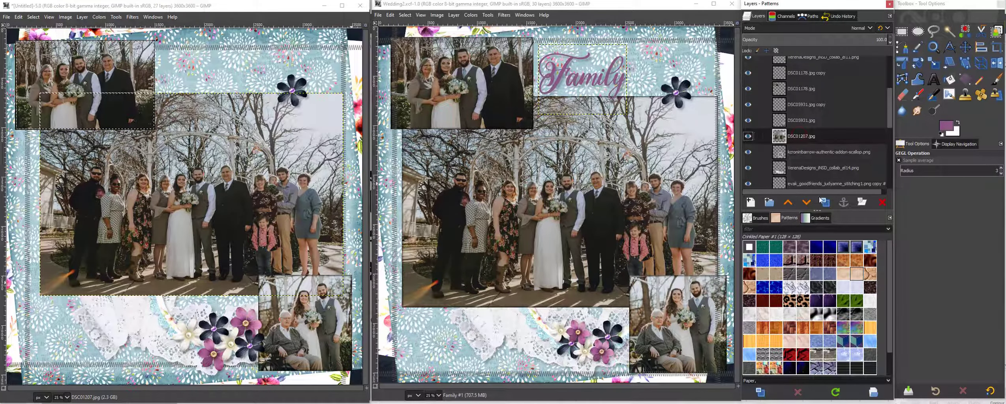
pyautogui.click(824, 202)
pyautogui.rightClick(813, 138)
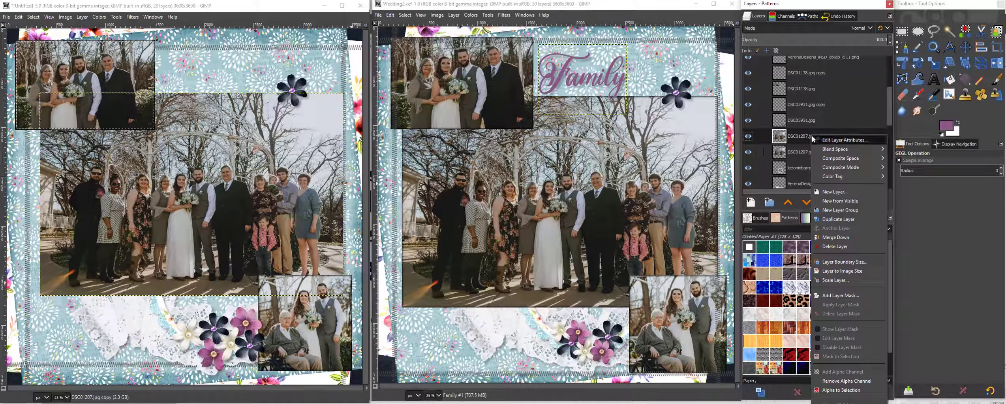
pyautogui.click(109, 47)
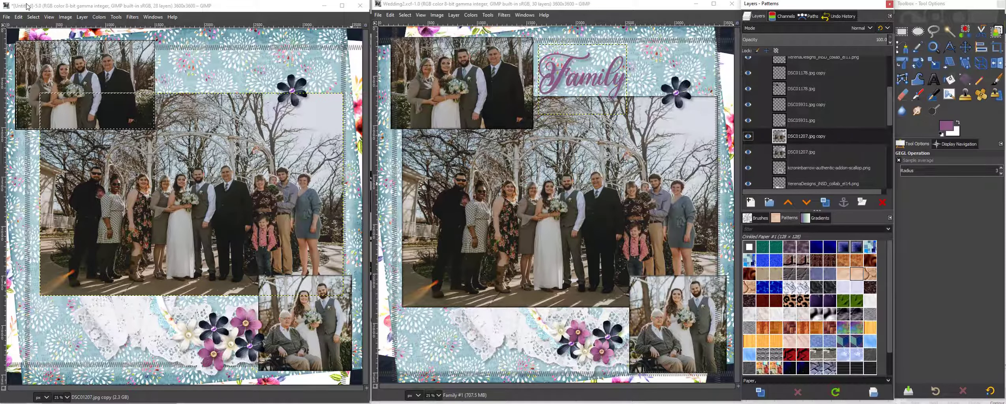
# - Feather the selection around the large group photo copy by 25 px and shrink it
pyautogui.click(33, 16)
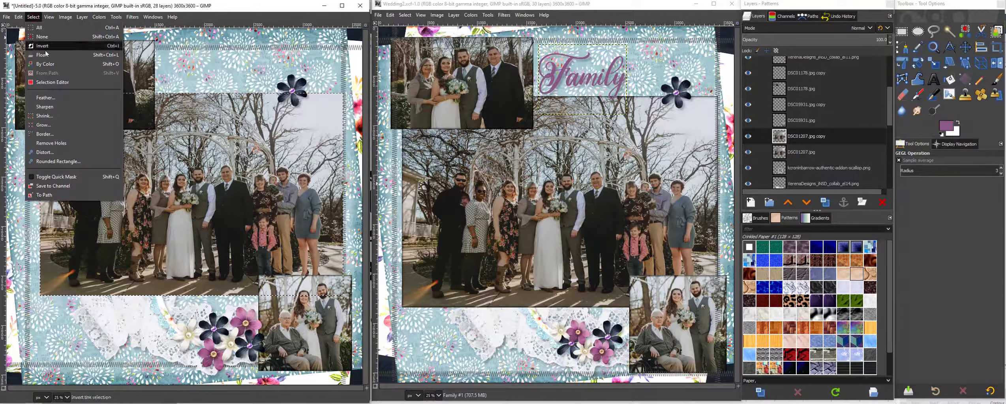
pyautogui.click(45, 97)
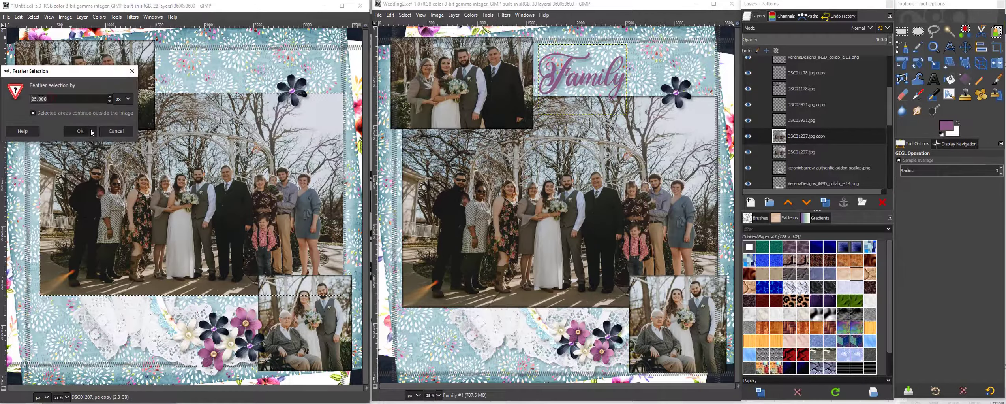
pyautogui.click(81, 130)
pyautogui.click(33, 16)
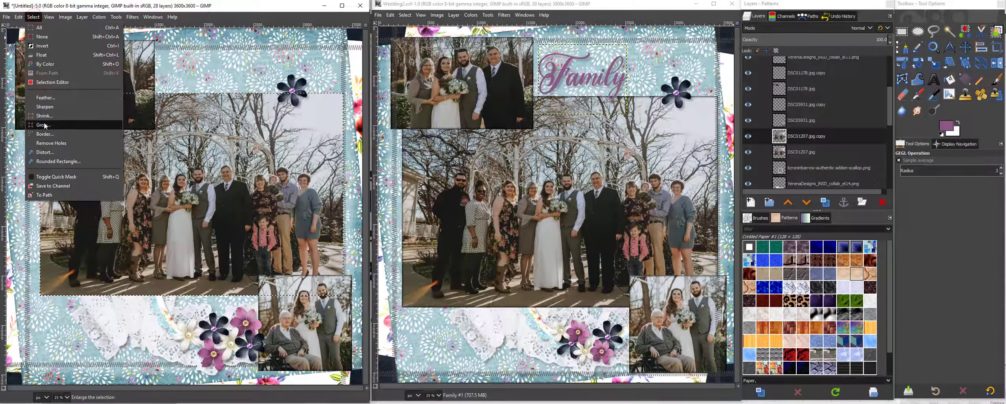
pyautogui.click(44, 116)
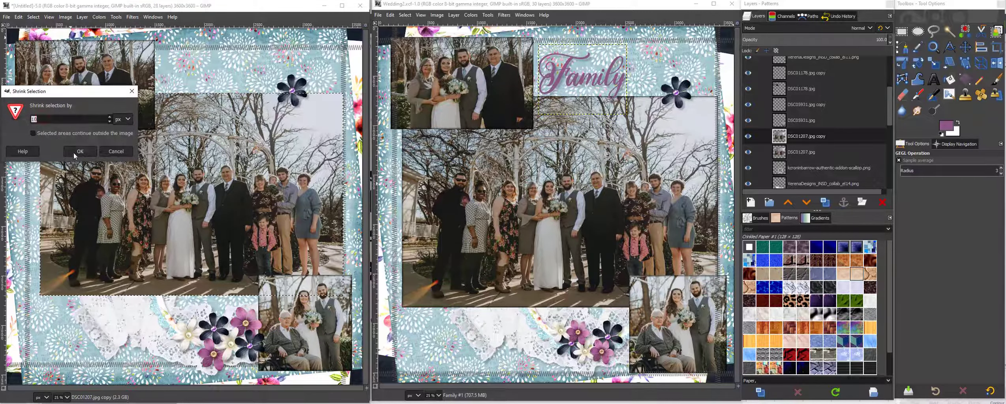
pyautogui.click(74, 152)
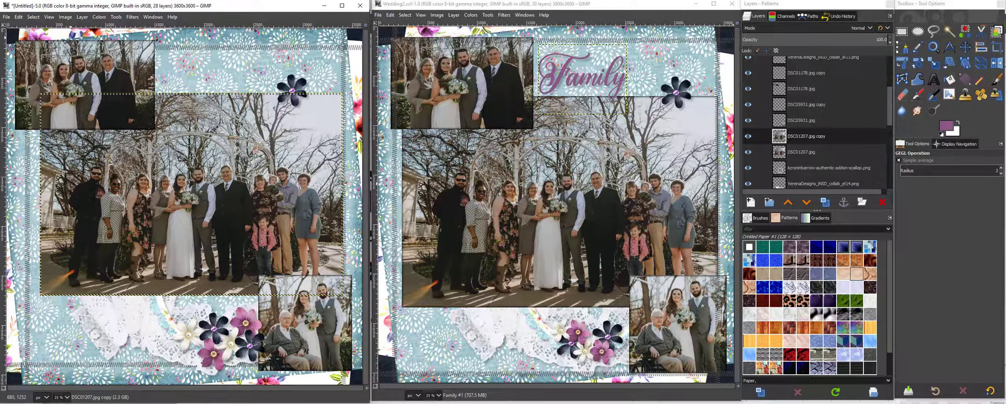
# - Clear the selected centre of the large group photo copy, set its blend mode to Difference and deselect
pyautogui.click(773, 27)
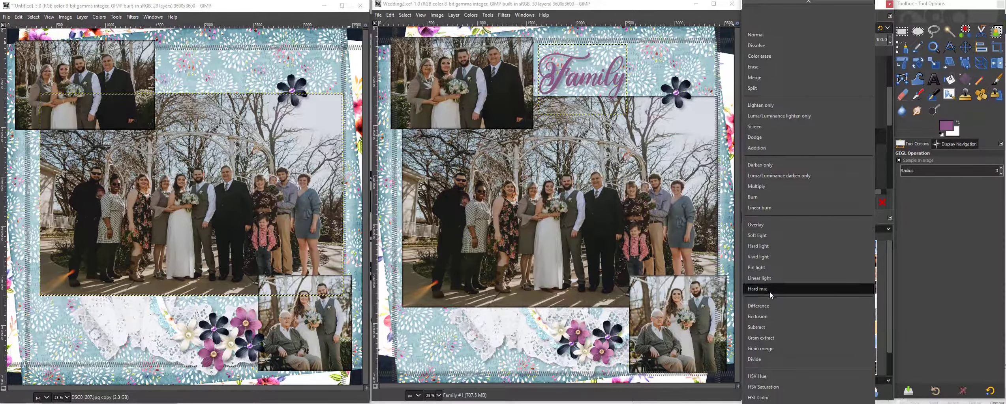
pyautogui.click(771, 304)
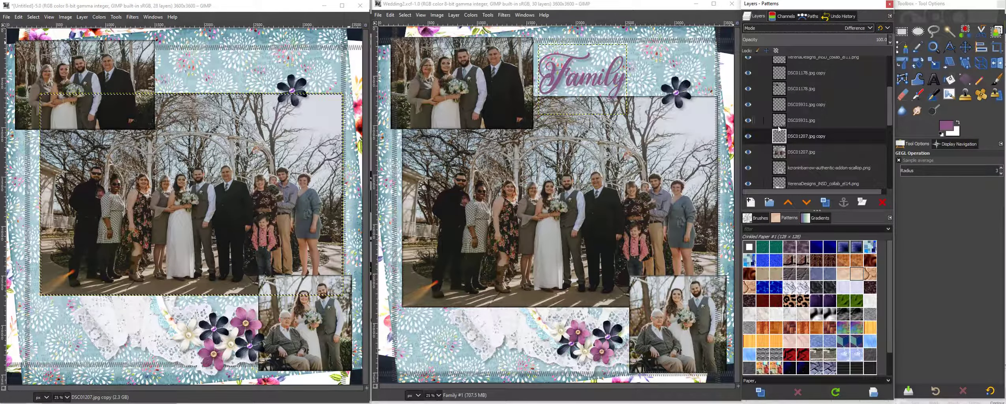
pyautogui.click(34, 17)
pyautogui.click(36, 28)
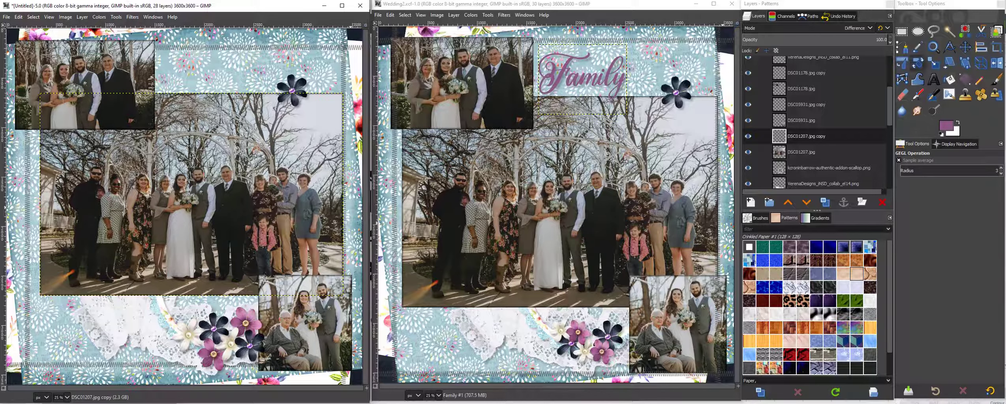
# - Add the title text "Family" above all other layers, near the page's top edge, in purple Beautiful Lovina at size 400
pyautogui.moveTo(890, 115); pyautogui.dragTo(890, 85)
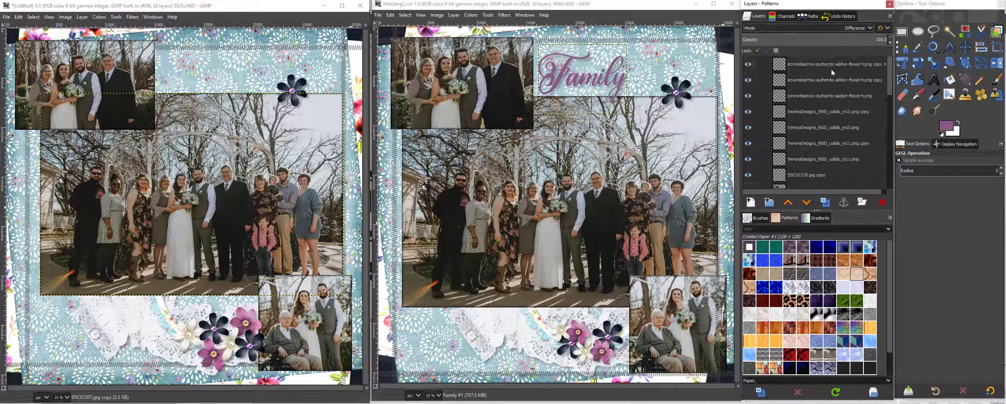
pyautogui.click(821, 65)
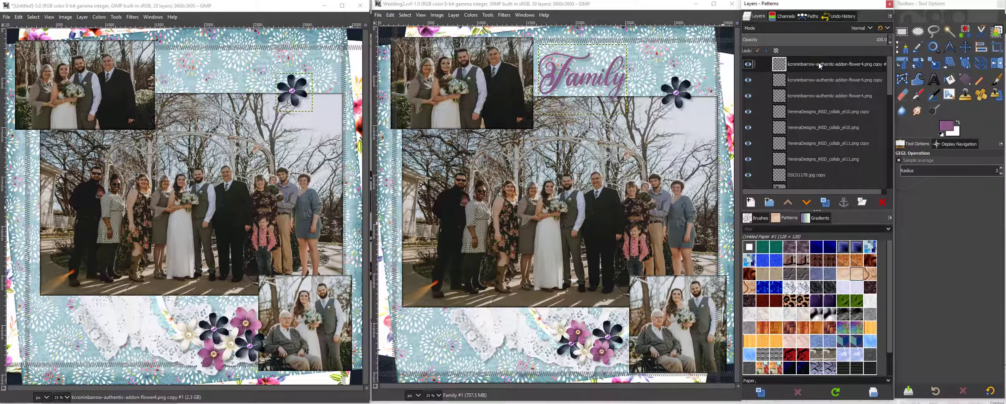
pyautogui.click(933, 81)
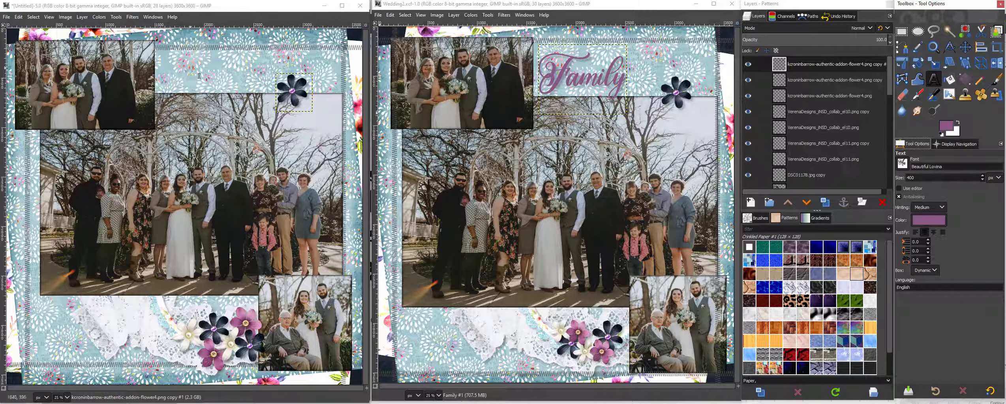
pyautogui.click(172, 68)
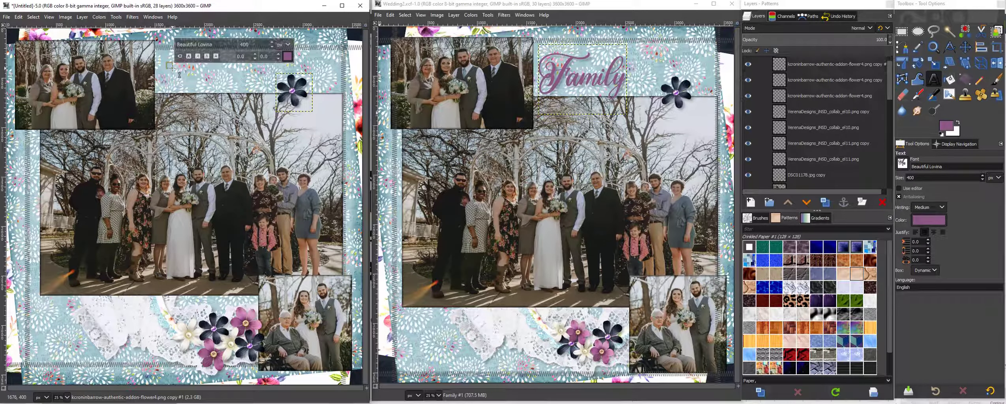
pyautogui.write('Family')
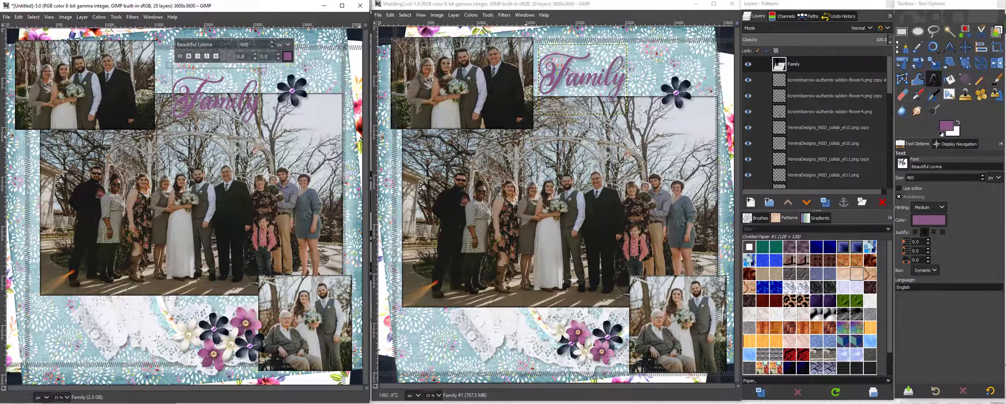
pyautogui.click(924, 222)
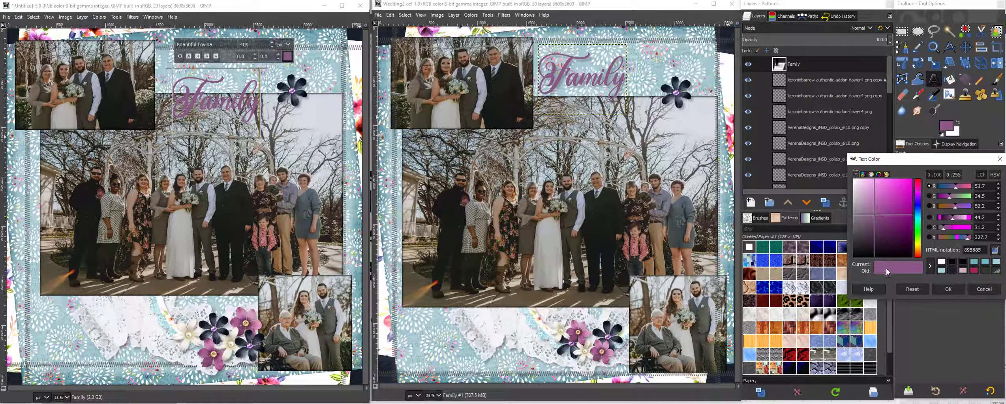
pyautogui.click(942, 271)
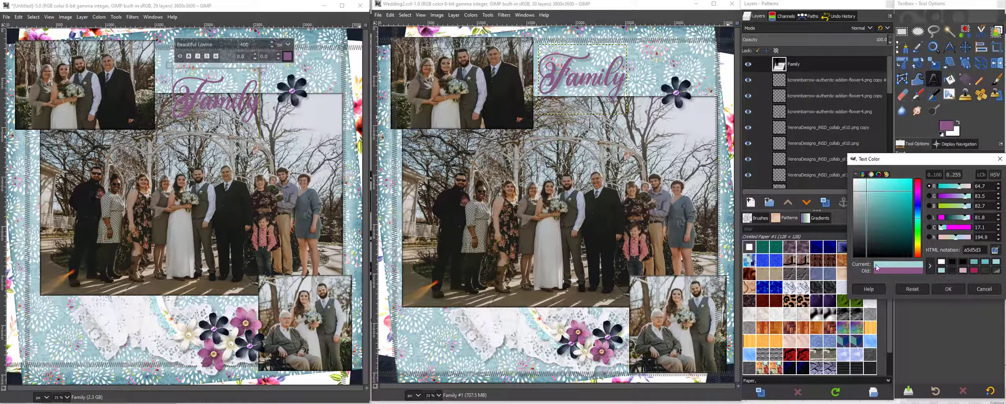
pyautogui.click(881, 205)
pyautogui.moveTo(888, 204); pyautogui.dragTo(903, 228)
pyautogui.click(880, 244)
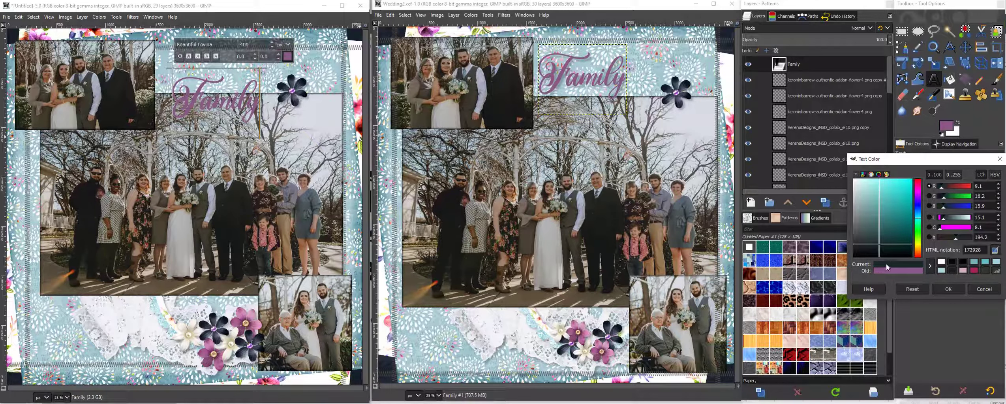
pyautogui.click(868, 194)
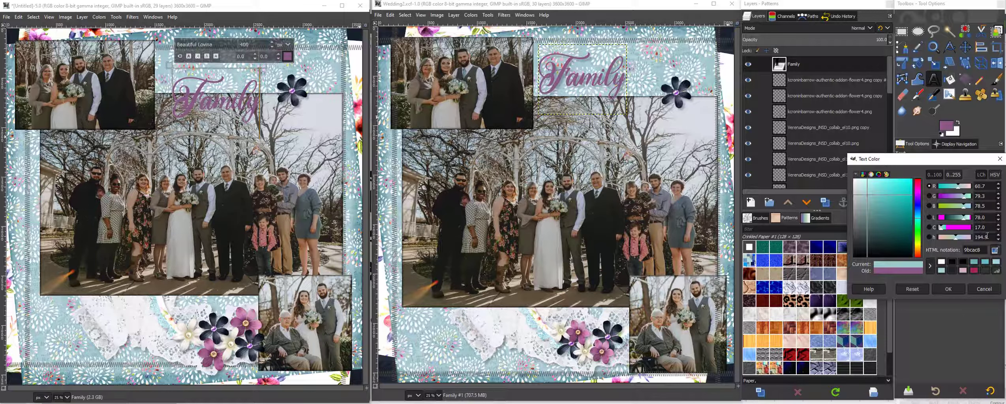
pyautogui.click(994, 249)
pyautogui.click(211, 343)
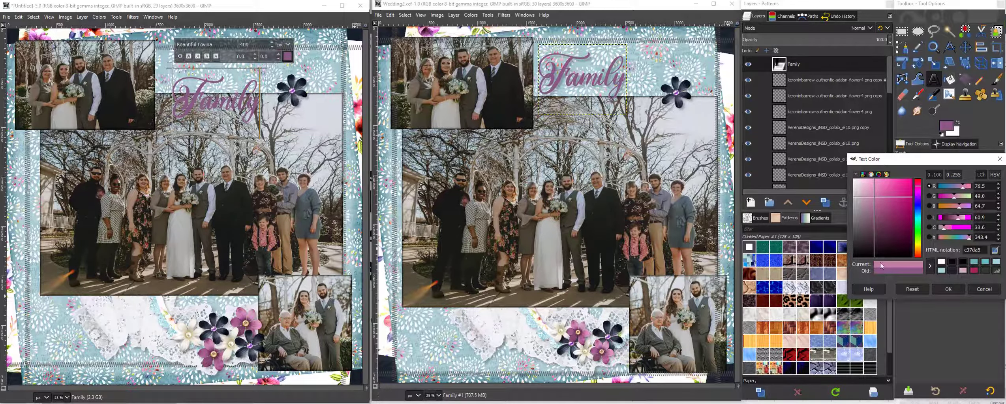
pyautogui.click(988, 291)
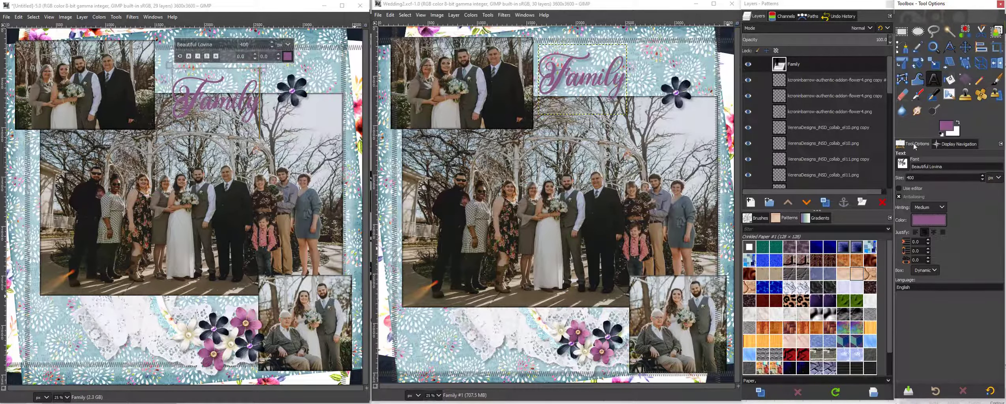
# - Browse the available fonts for alternatives to the title's Beautiful Lovina lettering
pyautogui.click(902, 163)
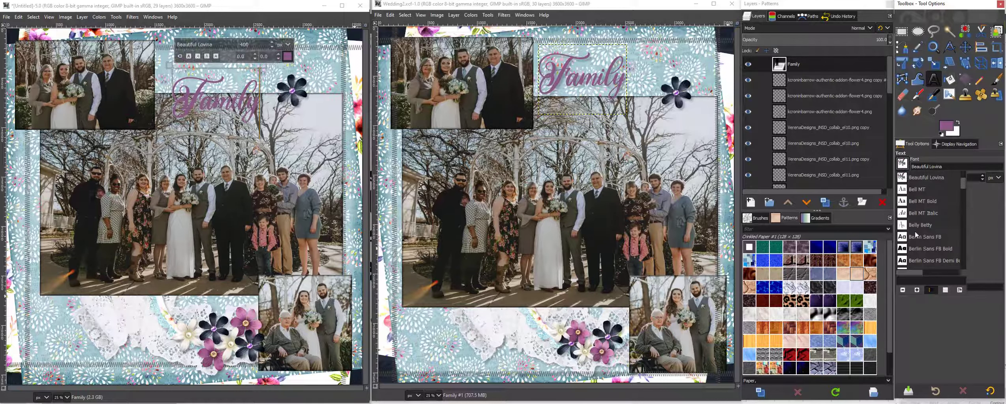
pyautogui.scroll(-2, 918, 225)
pyautogui.scroll(-5, 918, 225)
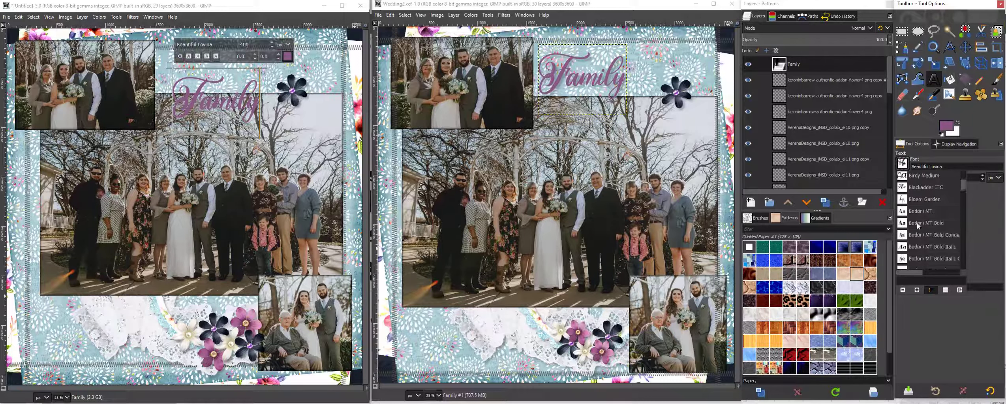
pyautogui.scroll(-4, 918, 226)
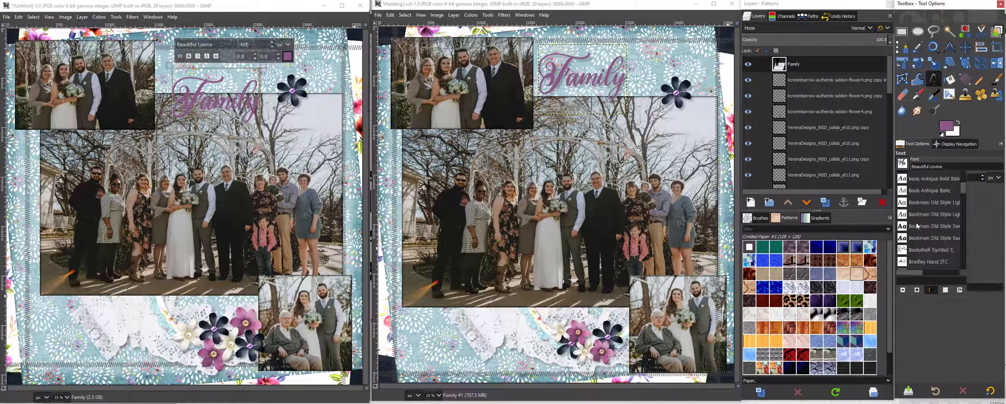
pyautogui.scroll(8, 916, 222)
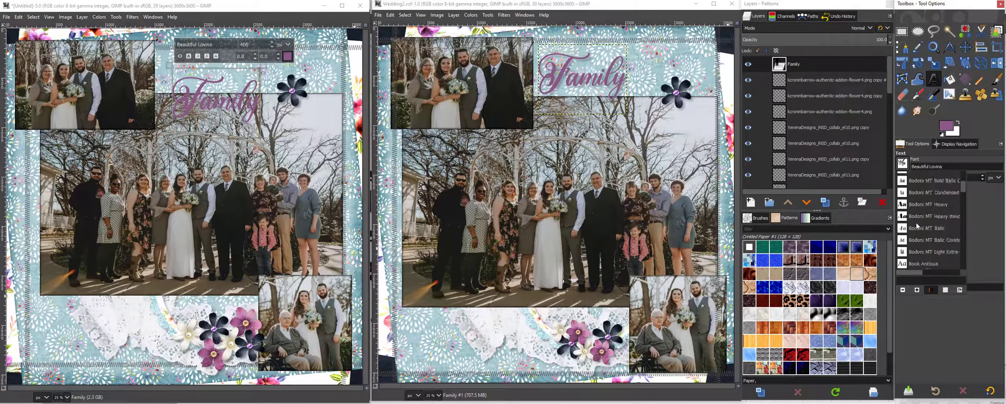
pyautogui.scroll(5, 914, 225)
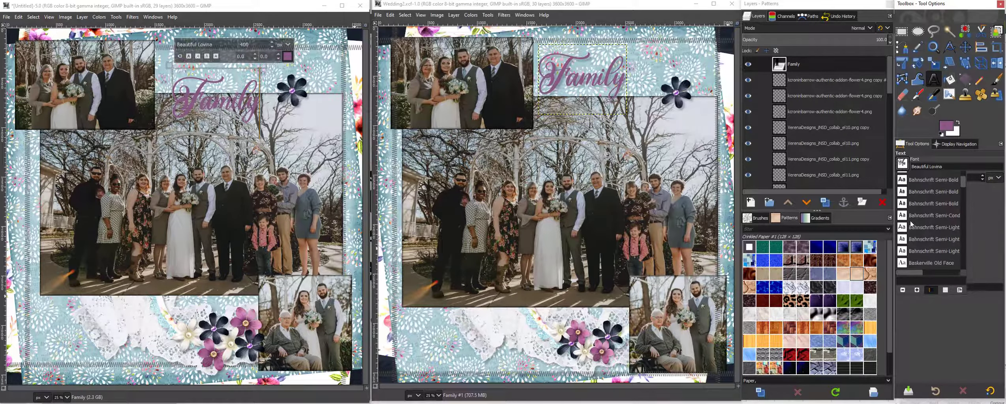
pyautogui.click(980, 226)
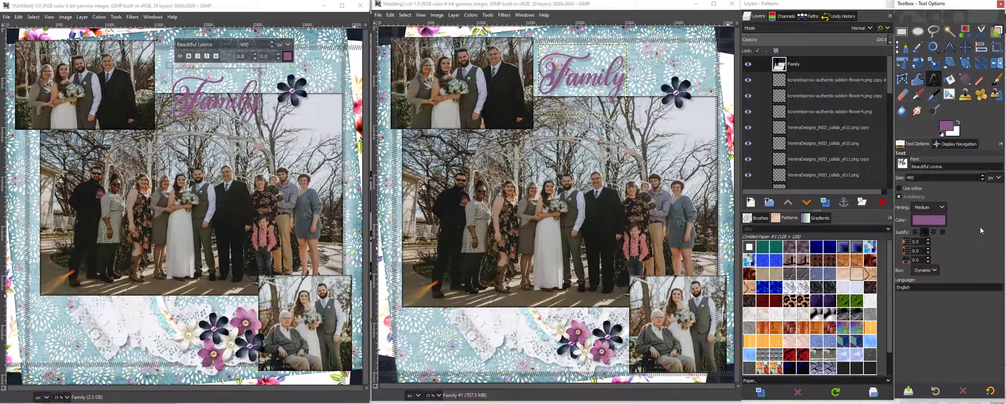
# - Move the Family title up and left into the patterned strip between the upper small photo and the dark flower
pyautogui.click(918, 178)
pyautogui.click(965, 48)
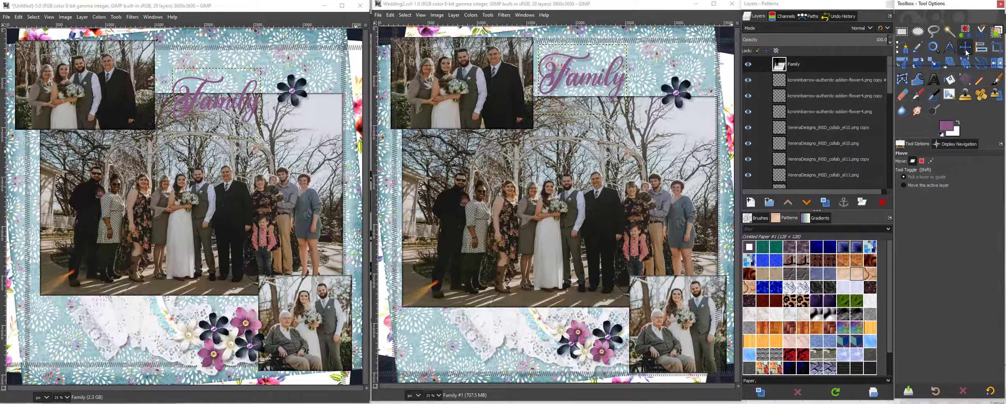
pyautogui.click(198, 93)
pyautogui.moveTo(198, 93); pyautogui.dragTo(186, 64)
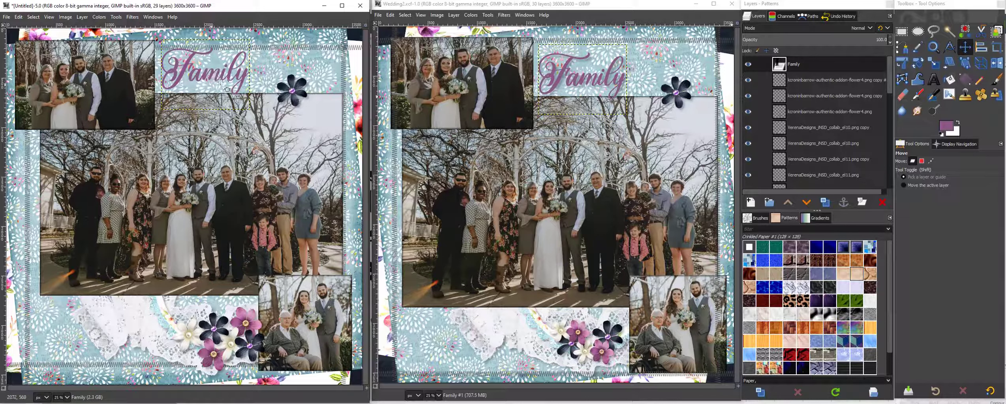
# - Apply a black drop shadow to the Family title with X and Y offsets of 20, blur radius 10 and opacity 0.5
pyautogui.click(66, 397)
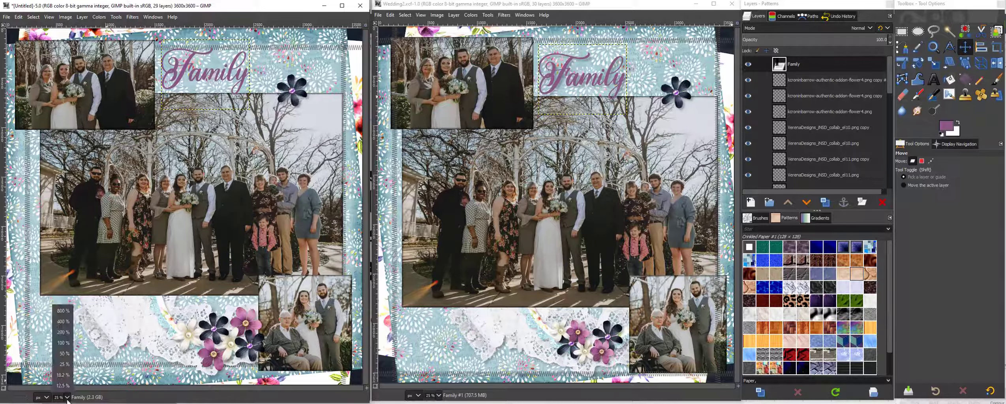
pyautogui.click(62, 353)
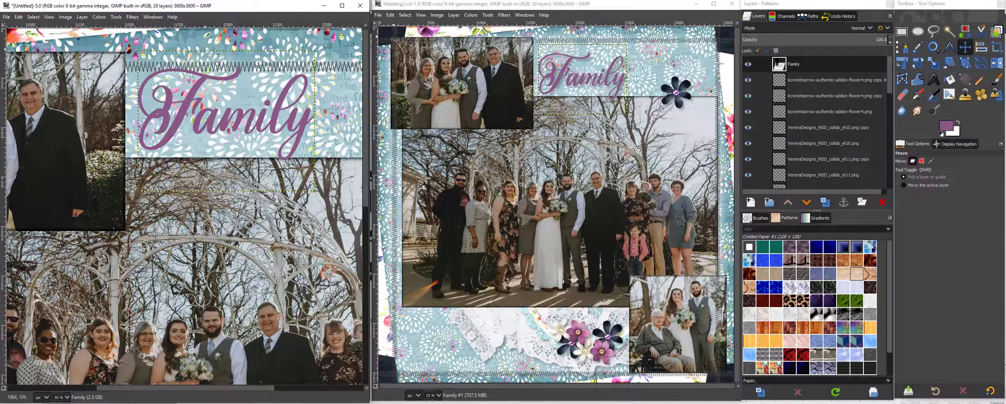
pyautogui.click(821, 59)
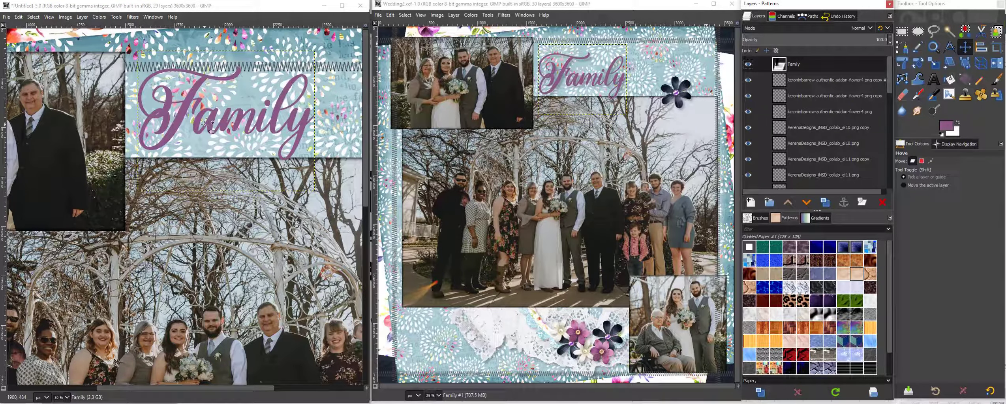
pyautogui.click(132, 17)
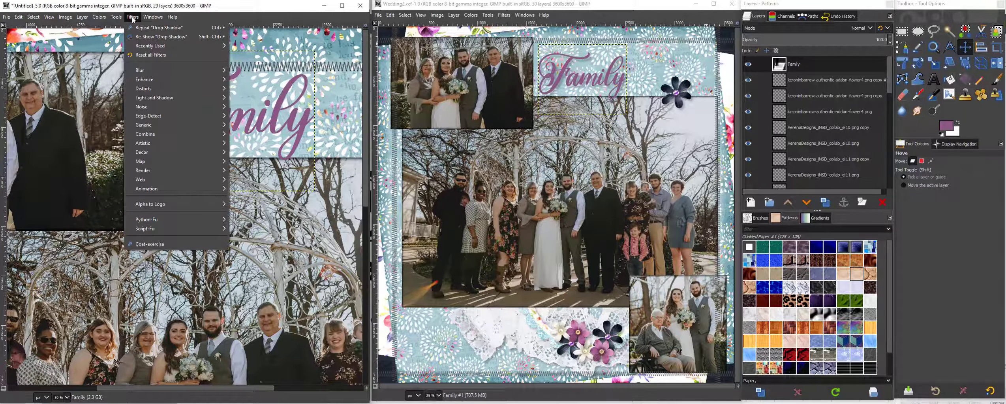
pyautogui.moveTo(174, 98)
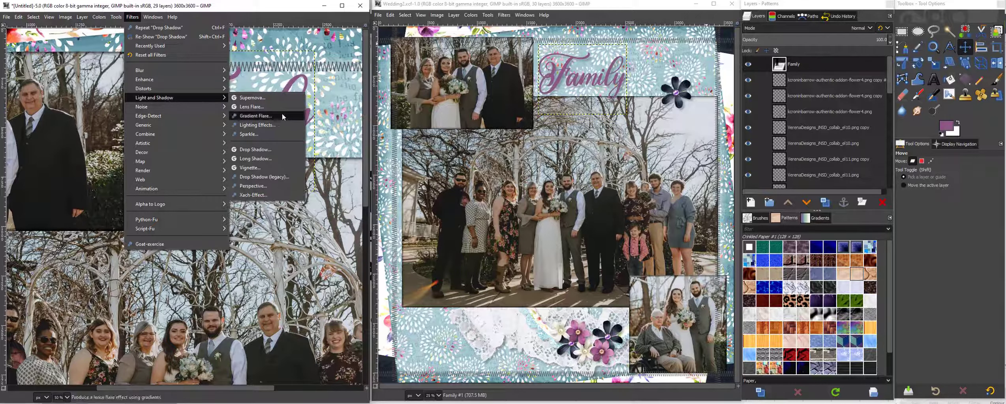
pyautogui.click(269, 151)
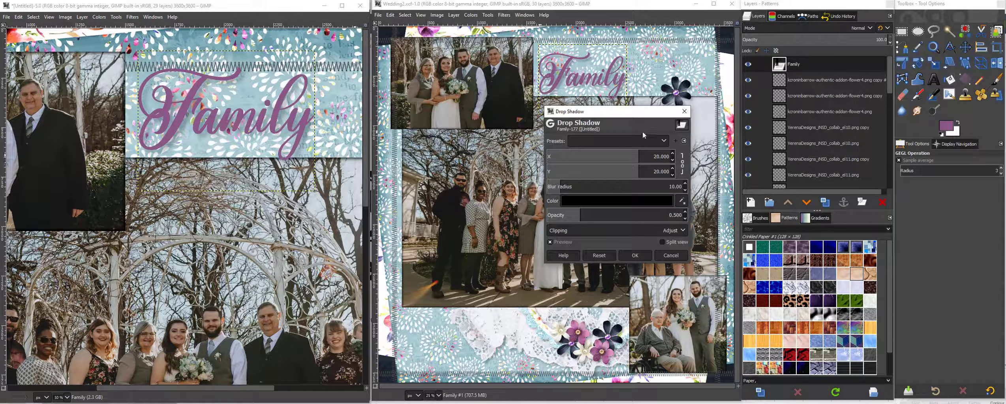
pyautogui.moveTo(625, 114); pyautogui.dragTo(464, 62)
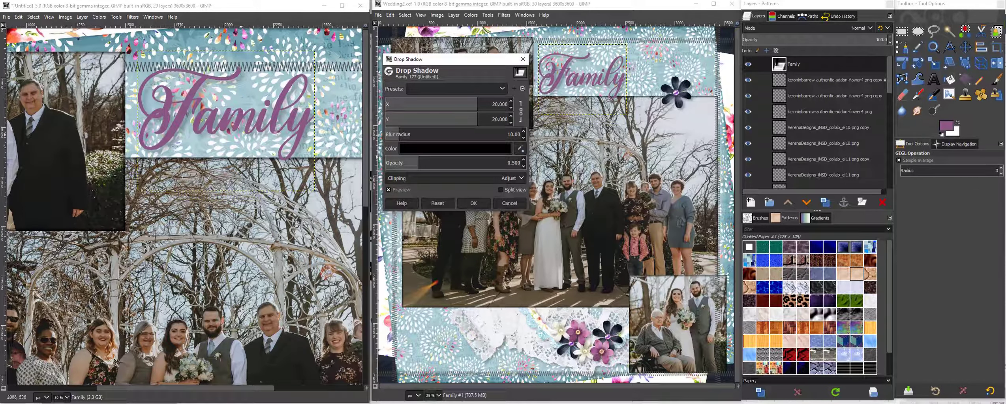
pyautogui.click(389, 190)
pyautogui.click(389, 190)
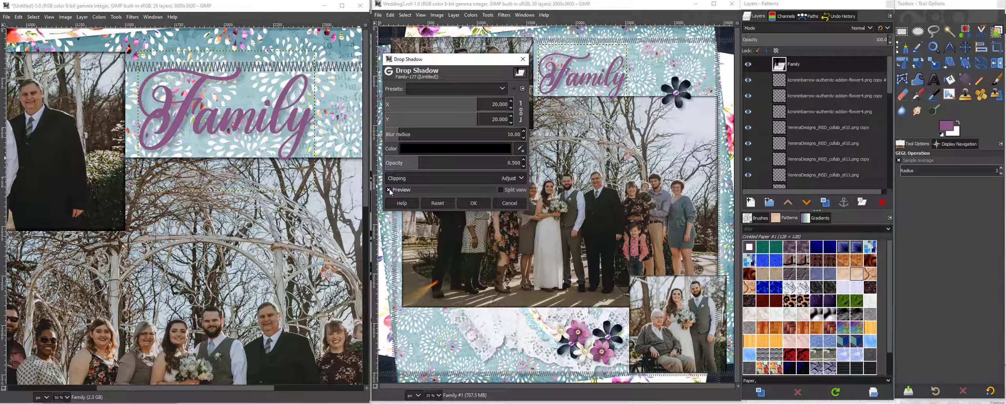
pyautogui.click(389, 190)
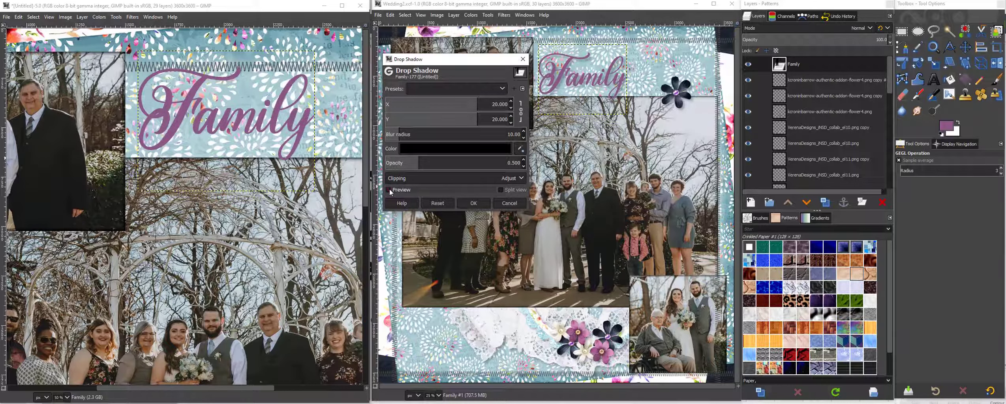
pyautogui.click(390, 190)
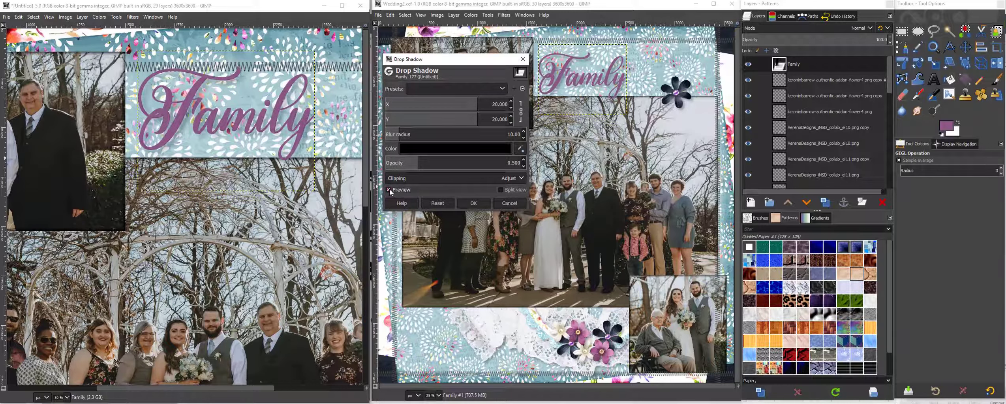
pyautogui.click(481, 207)
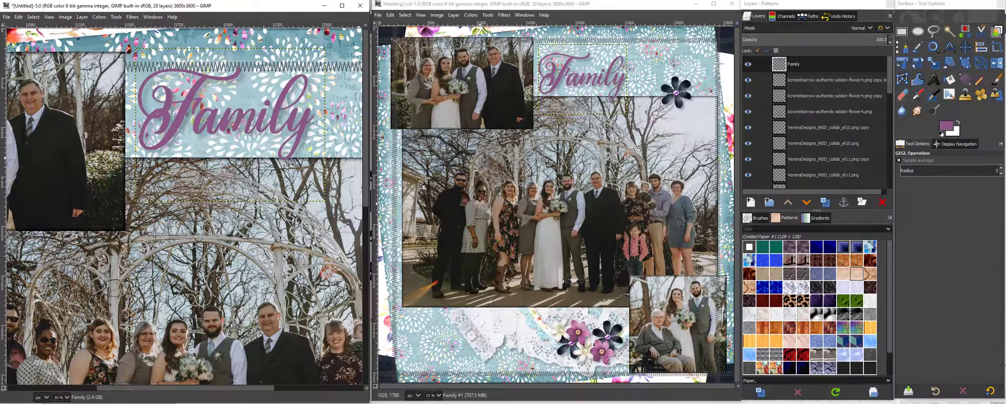